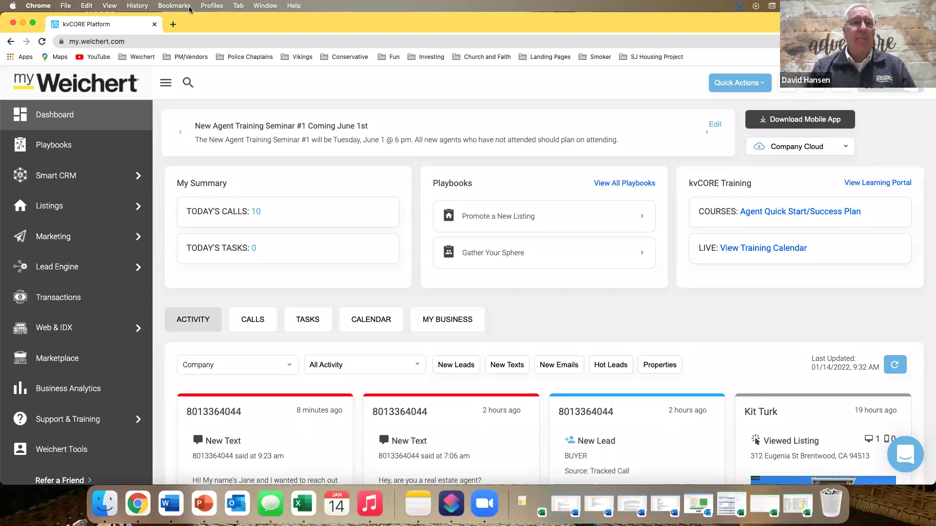
Open weicherthh.com in a new browser tab and go to the site's agent roster.
{"action": "left_click", "coordinate": [174, 25]}
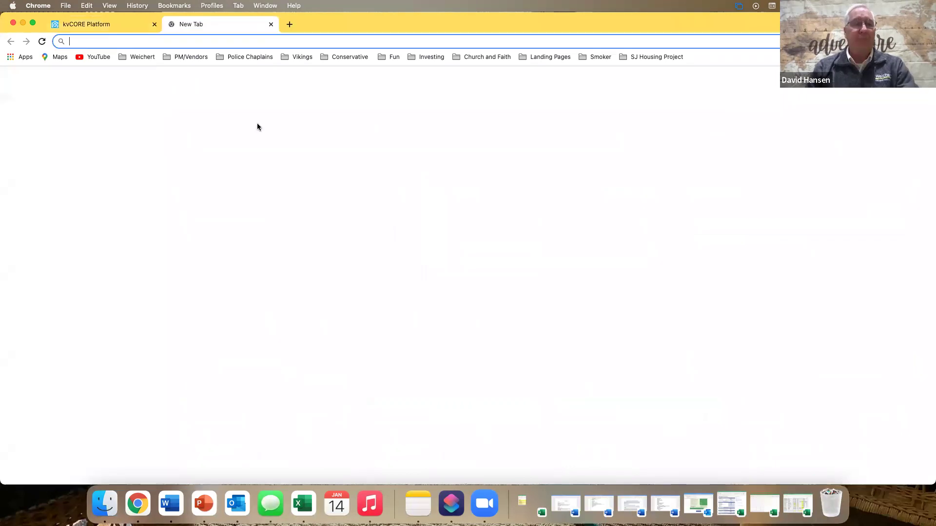
{"action": "type", "text": "weicherthh.come"}
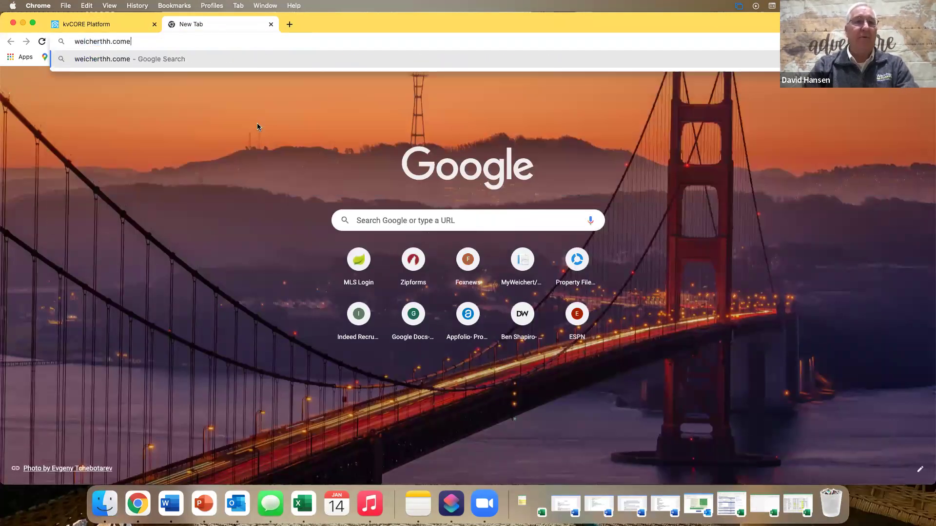
{"action": "key", "text": "BackSpace"}
{"action": "key", "text": "Return"}
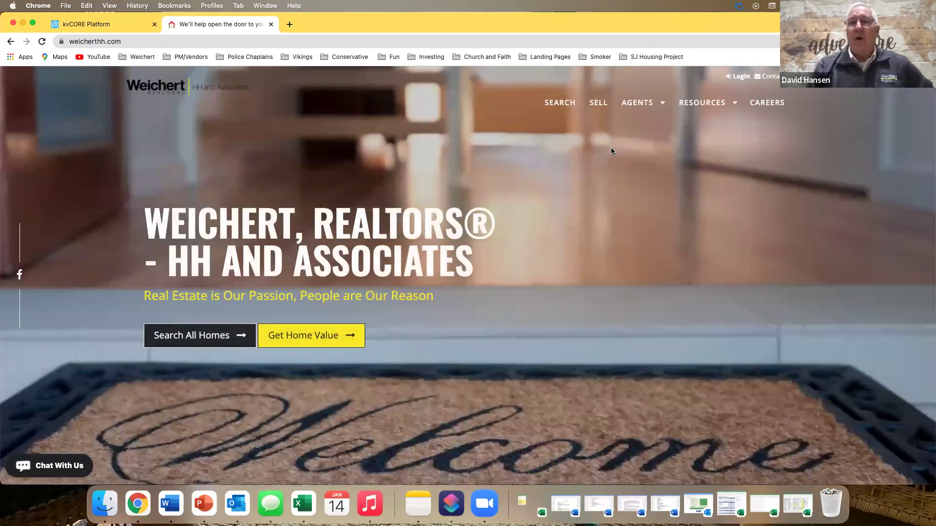
{"action": "mouse_move", "coordinate": [643, 104]}
{"action": "left_click", "coordinate": [609, 122]}
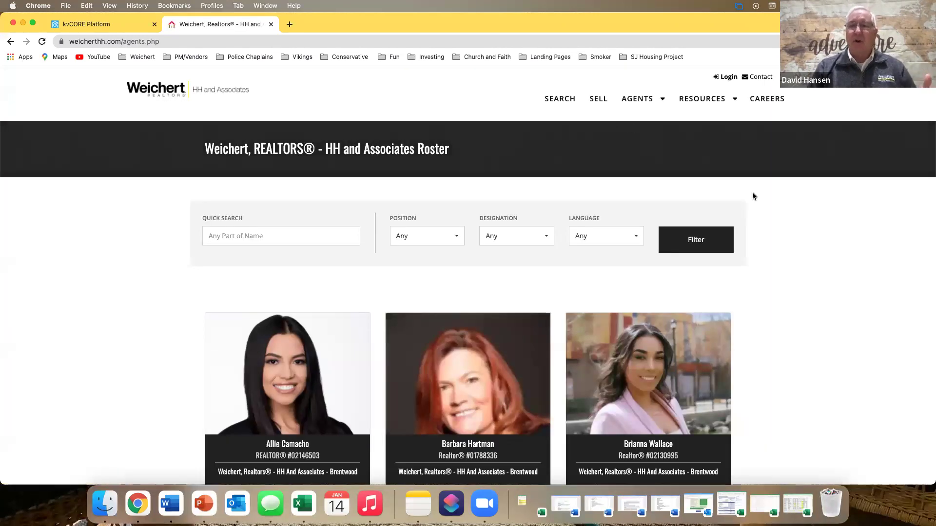
Look through the agent cards from the first row of the roster down to the Areas We Cover section.
{"action": "scroll", "coordinate": [784, 214], "scroll_direction": "down", "scroll_amount": 3}
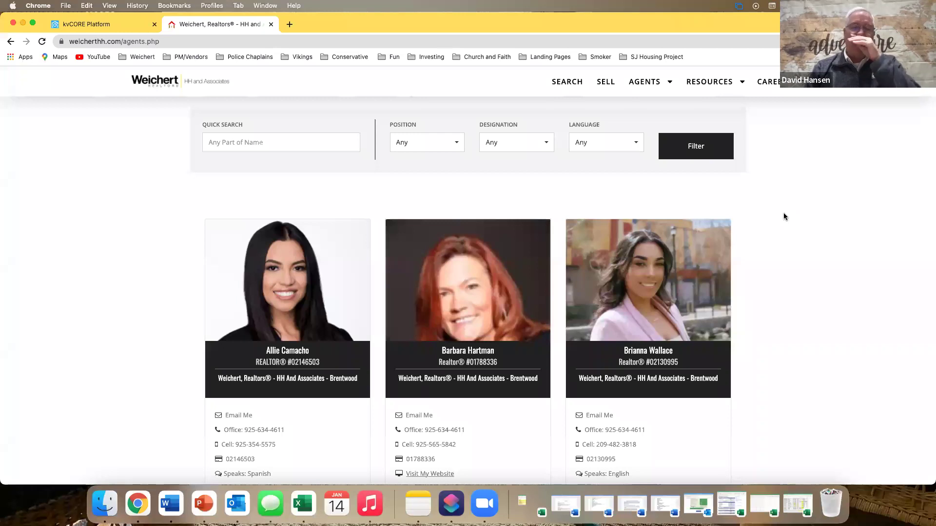
{"action": "scroll", "coordinate": [783, 213], "scroll_direction": "down", "scroll_amount": 3}
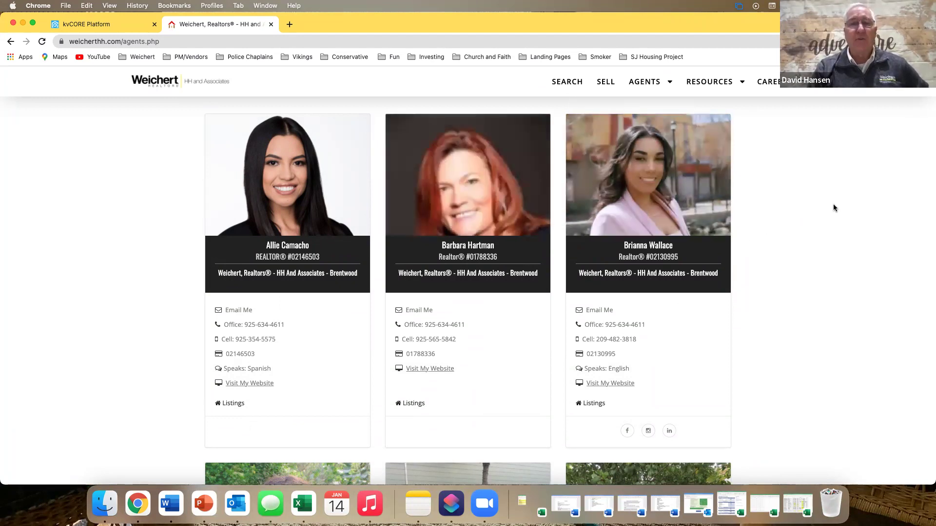
{"action": "scroll", "coordinate": [834, 205], "scroll_direction": "down", "scroll_amount": 5}
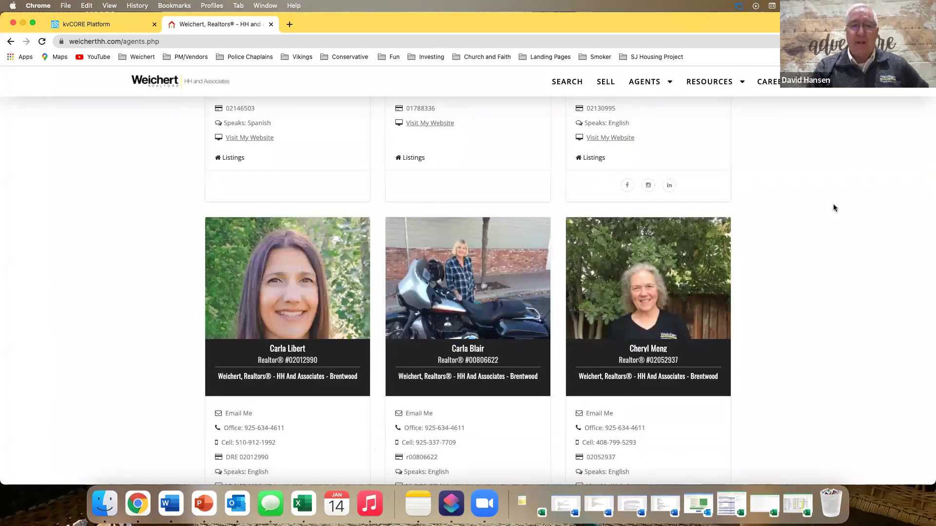
{"action": "scroll", "coordinate": [834, 205], "scroll_direction": "down", "scroll_amount": 5}
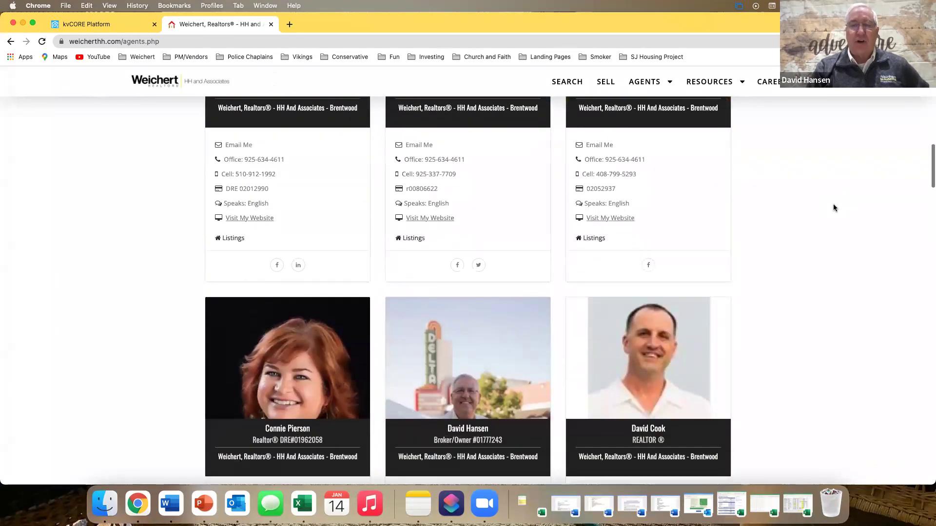
{"action": "scroll", "coordinate": [833, 207], "scroll_direction": "down", "scroll_amount": 2}
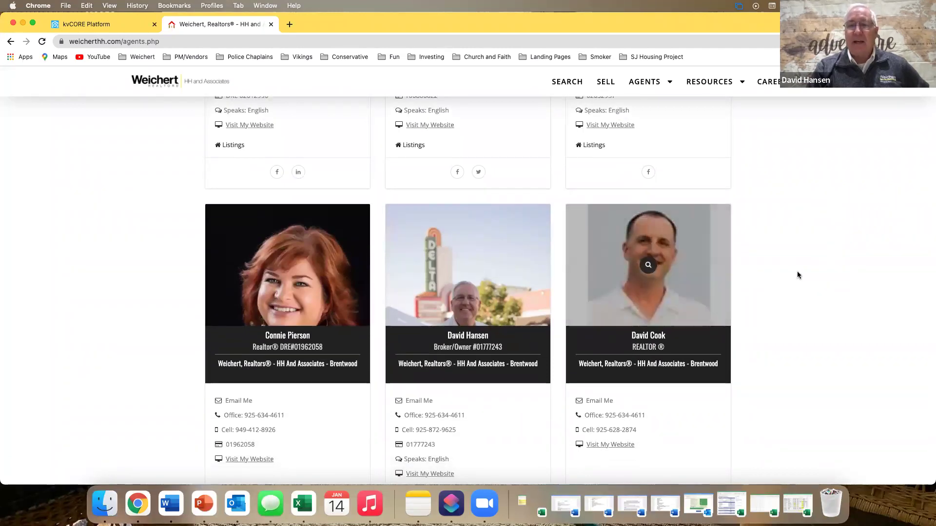
{"action": "scroll", "coordinate": [836, 294], "scroll_direction": "down", "scroll_amount": 4}
{"action": "scroll", "coordinate": [836, 291], "scroll_direction": "down", "scroll_amount": 5}
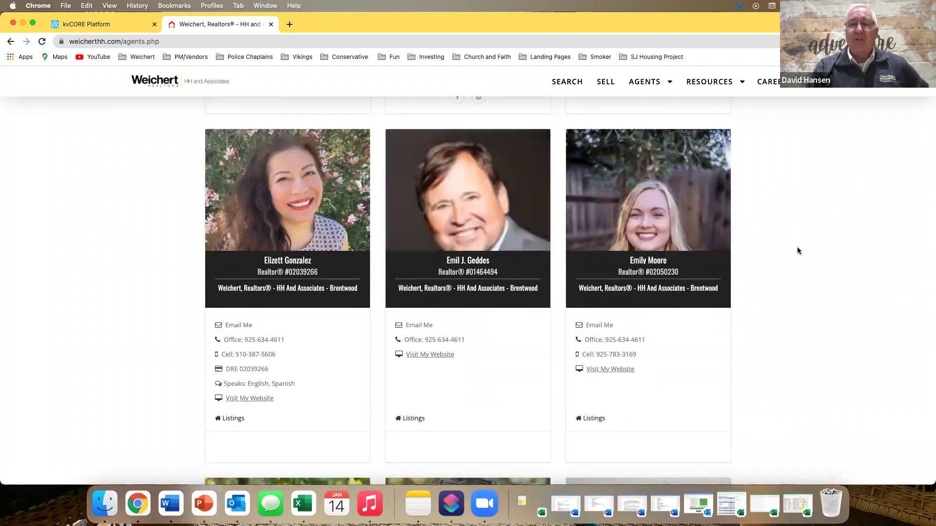
{"action": "scroll", "coordinate": [798, 251], "scroll_direction": "down", "scroll_amount": 5}
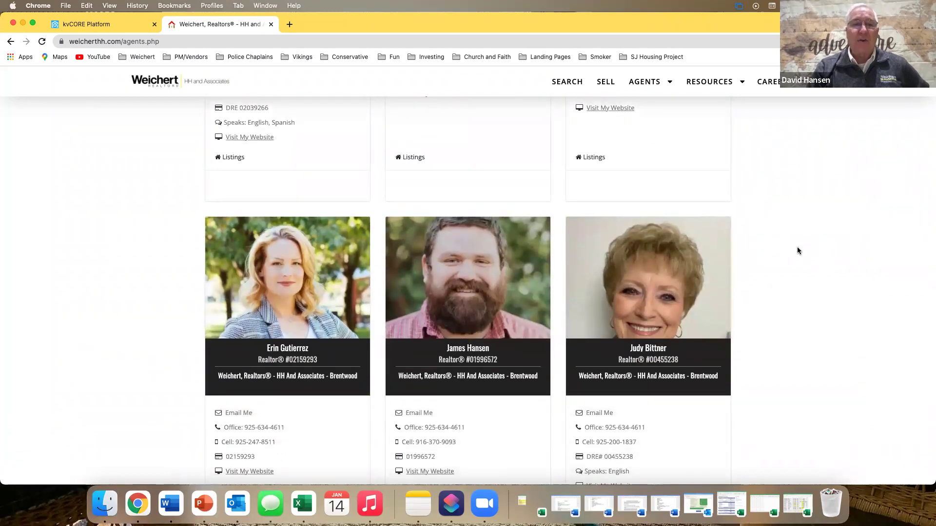
{"action": "scroll", "coordinate": [798, 251], "scroll_direction": "down", "scroll_amount": 7}
{"action": "scroll", "coordinate": [797, 250], "scroll_direction": "down", "scroll_amount": 7}
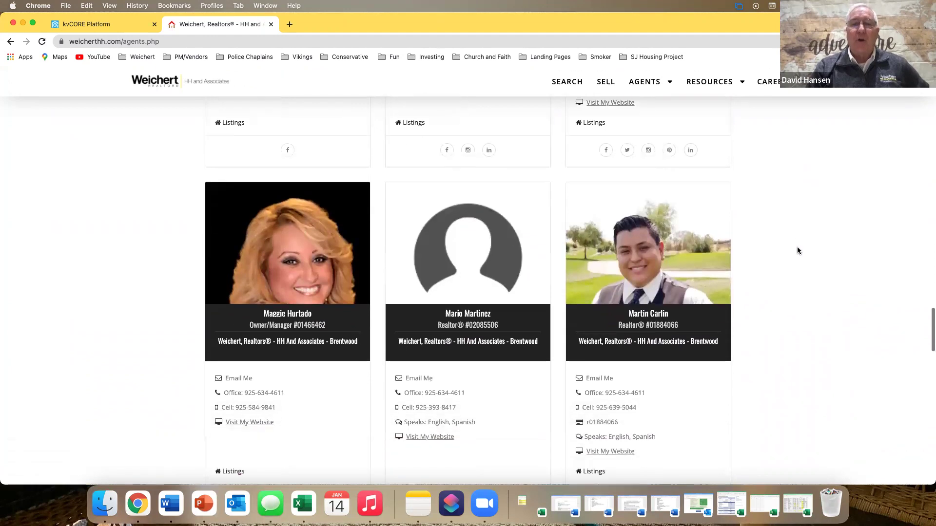
{"action": "scroll", "coordinate": [798, 251], "scroll_direction": "down", "scroll_amount": 7}
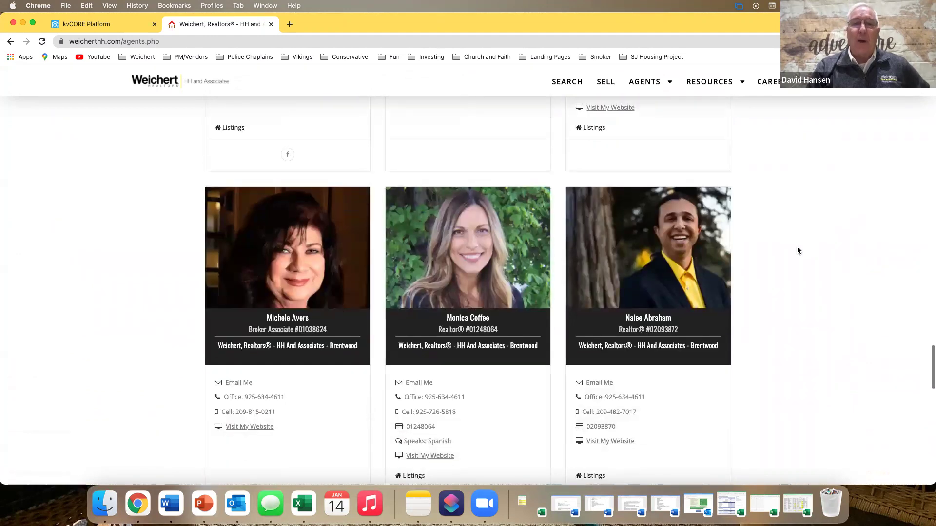
{"action": "scroll", "coordinate": [797, 251], "scroll_direction": "down", "scroll_amount": 1}
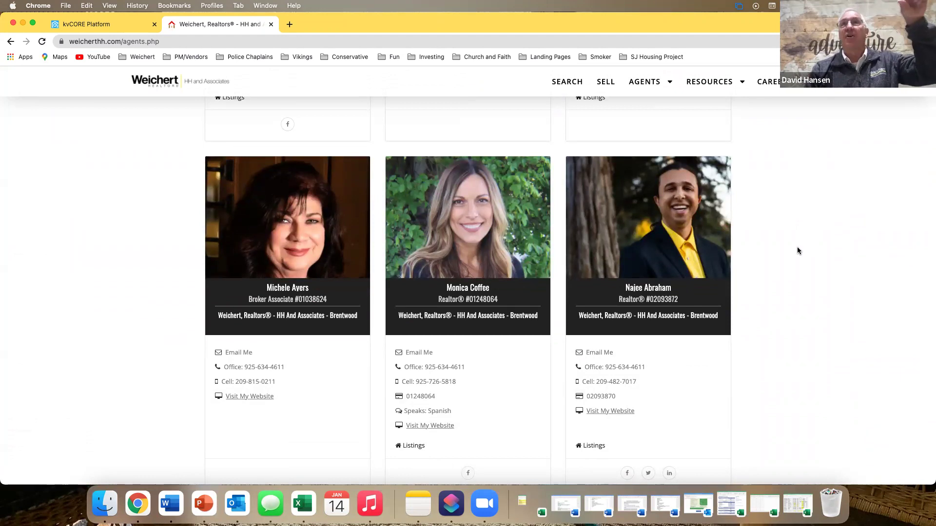
{"action": "scroll", "coordinate": [797, 251], "scroll_direction": "down", "scroll_amount": 4}
{"action": "scroll", "coordinate": [797, 250], "scroll_direction": "down", "scroll_amount": 7}
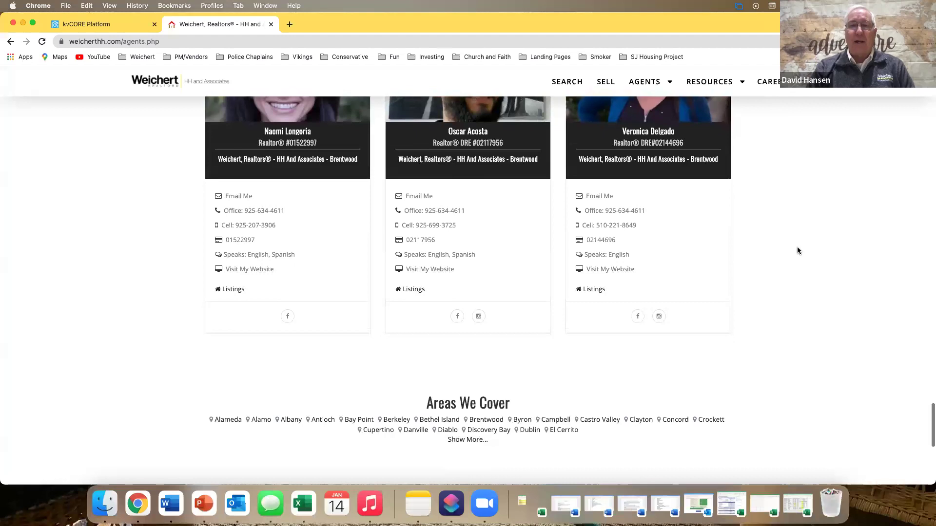
Review the agent cards again from the end of the roster back up to its first row.
{"action": "scroll", "coordinate": [798, 251], "scroll_direction": "up", "scroll_amount": 1}
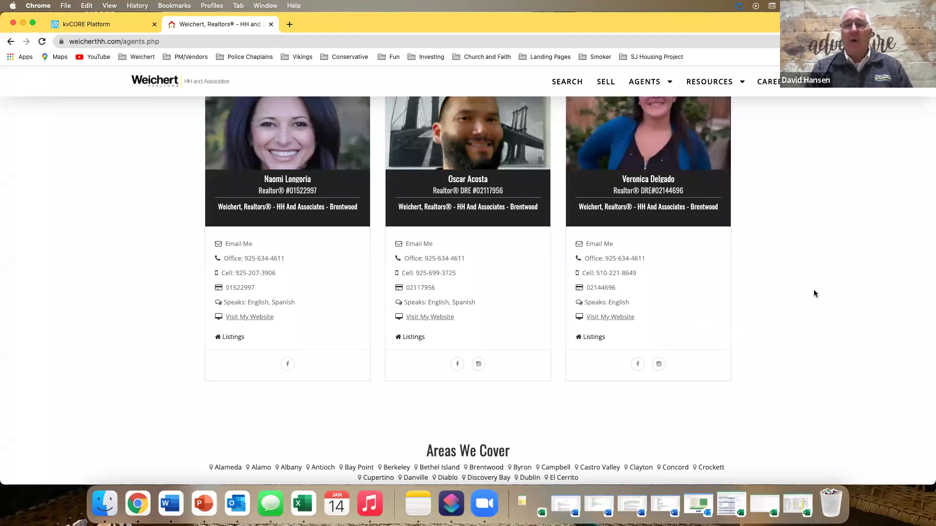
{"action": "scroll", "coordinate": [814, 289], "scroll_direction": "up", "scroll_amount": 5}
{"action": "scroll", "coordinate": [814, 293], "scroll_direction": "up", "scroll_amount": 4}
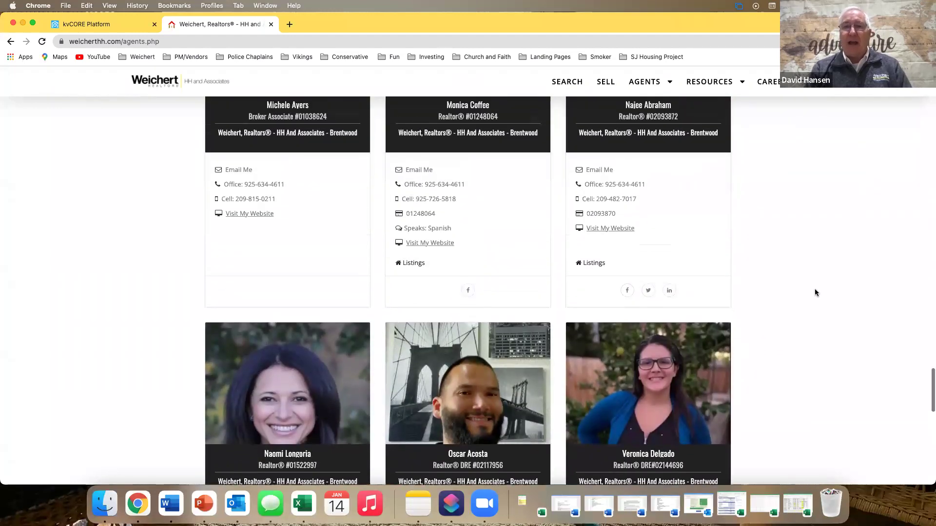
{"action": "scroll", "coordinate": [814, 293], "scroll_direction": "up", "scroll_amount": 1}
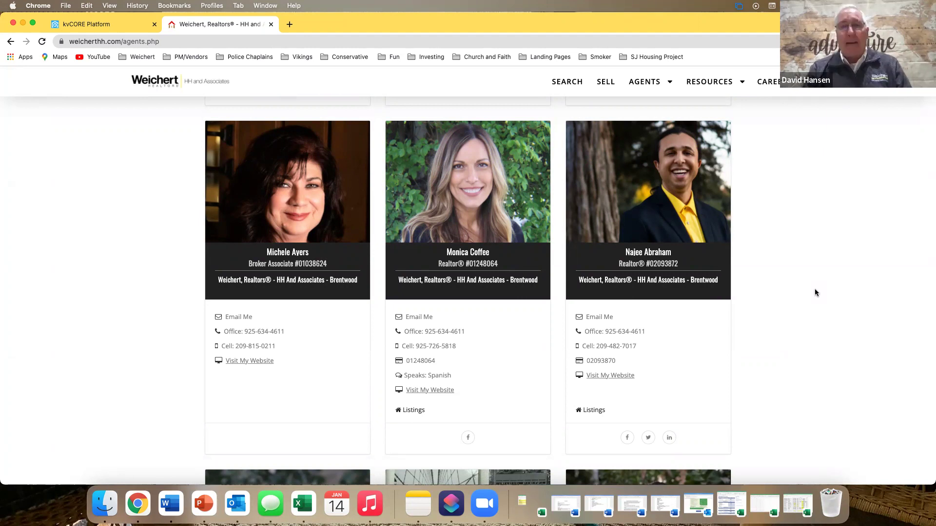
{"action": "scroll", "coordinate": [816, 292], "scroll_direction": "up", "scroll_amount": 5}
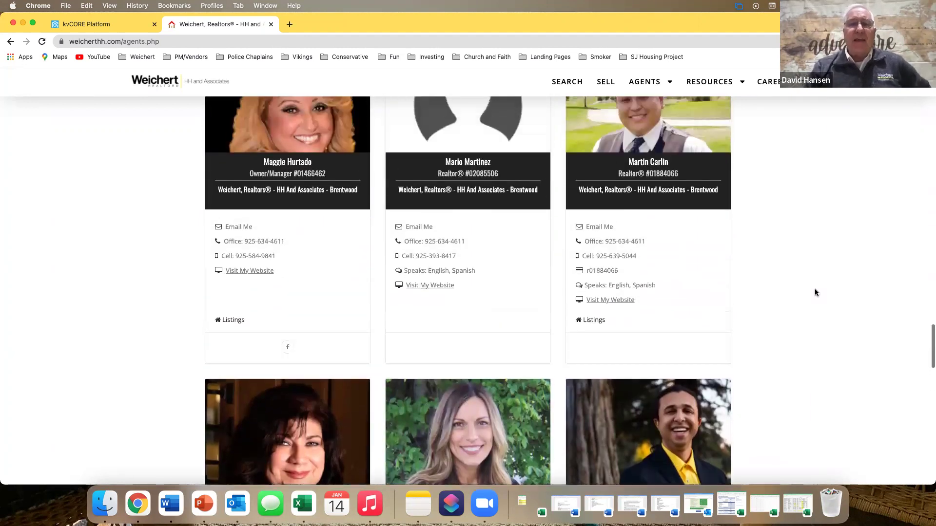
{"action": "scroll", "coordinate": [815, 292], "scroll_direction": "up", "scroll_amount": 1}
{"action": "scroll", "coordinate": [815, 291], "scroll_direction": "up", "scroll_amount": 5}
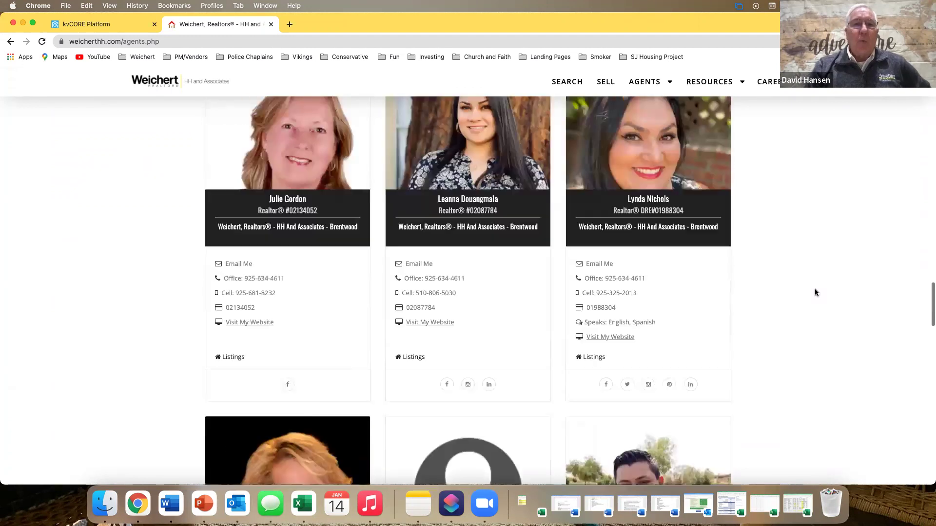
{"action": "scroll", "coordinate": [815, 293], "scroll_direction": "up", "scroll_amount": 7}
{"action": "scroll", "coordinate": [815, 292], "scroll_direction": "up", "scroll_amount": 10}
{"action": "scroll", "coordinate": [815, 293], "scroll_direction": "up", "scroll_amount": 9}
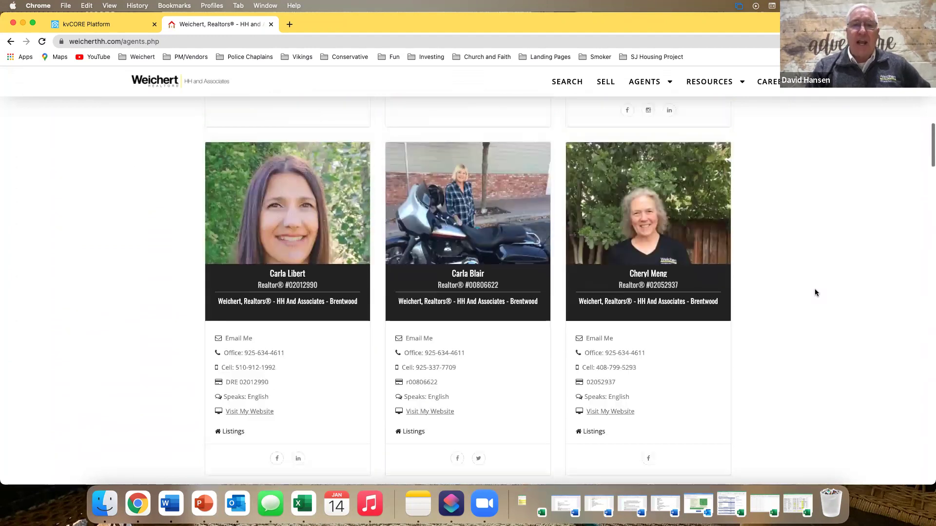
{"action": "scroll", "coordinate": [814, 292], "scroll_direction": "up", "scroll_amount": 1}
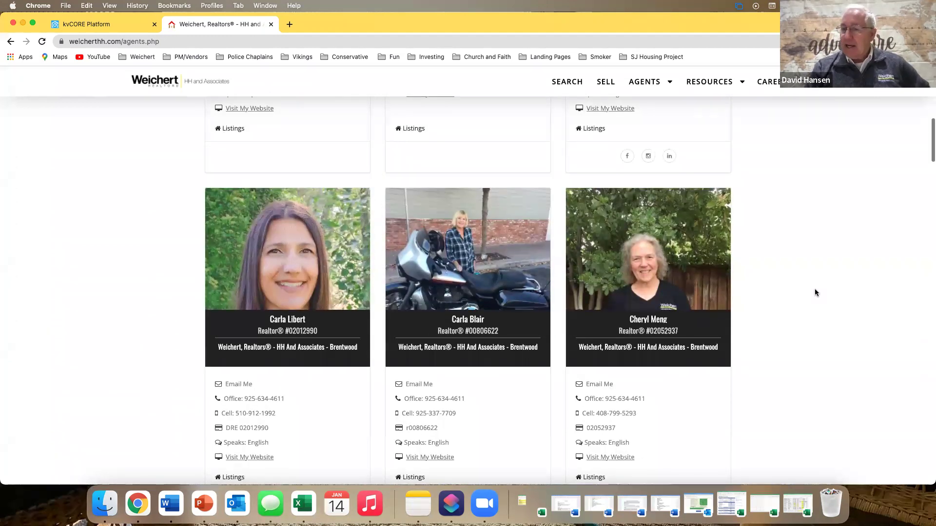
{"action": "scroll", "coordinate": [816, 290], "scroll_direction": "up", "scroll_amount": 6}
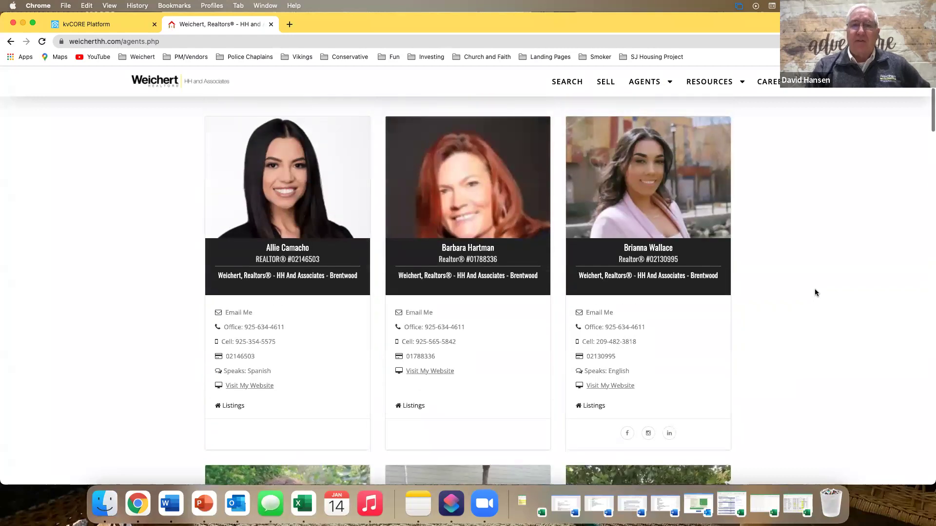
{"action": "scroll", "coordinate": [815, 292], "scroll_direction": "up", "scroll_amount": 1}
View the bio page of the middle agent in the roster's second-to-last row and return to the roster.
{"action": "scroll", "coordinate": [815, 293], "scroll_direction": "down", "scroll_amount": 10}
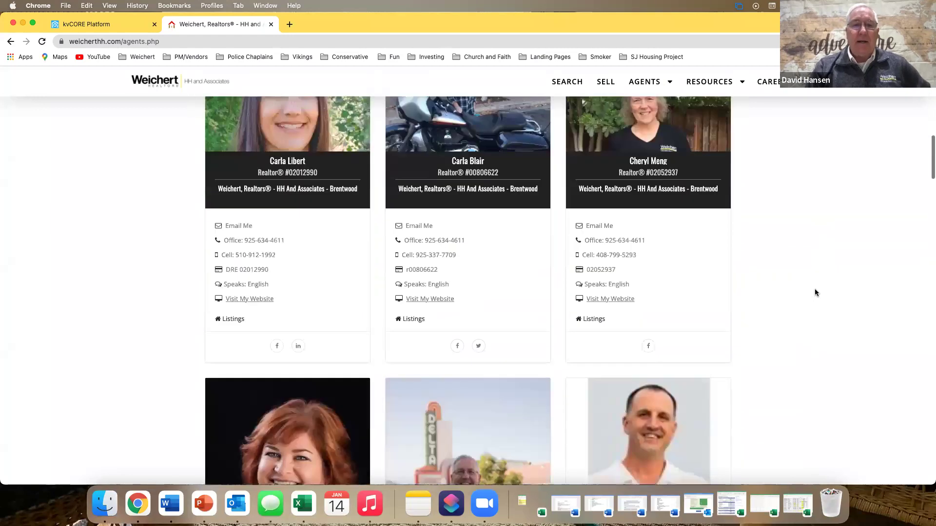
{"action": "scroll", "coordinate": [815, 291], "scroll_direction": "down", "scroll_amount": 14}
{"action": "scroll", "coordinate": [814, 288], "scroll_direction": "down", "scroll_amount": 10}
{"action": "scroll", "coordinate": [815, 293], "scroll_direction": "down", "scroll_amount": 12}
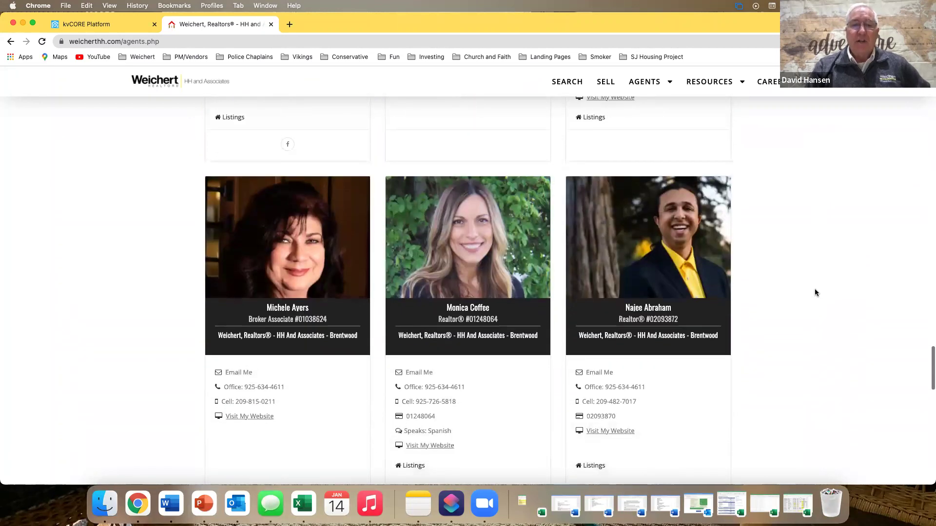
{"action": "scroll", "coordinate": [814, 288], "scroll_direction": "down", "scroll_amount": 2}
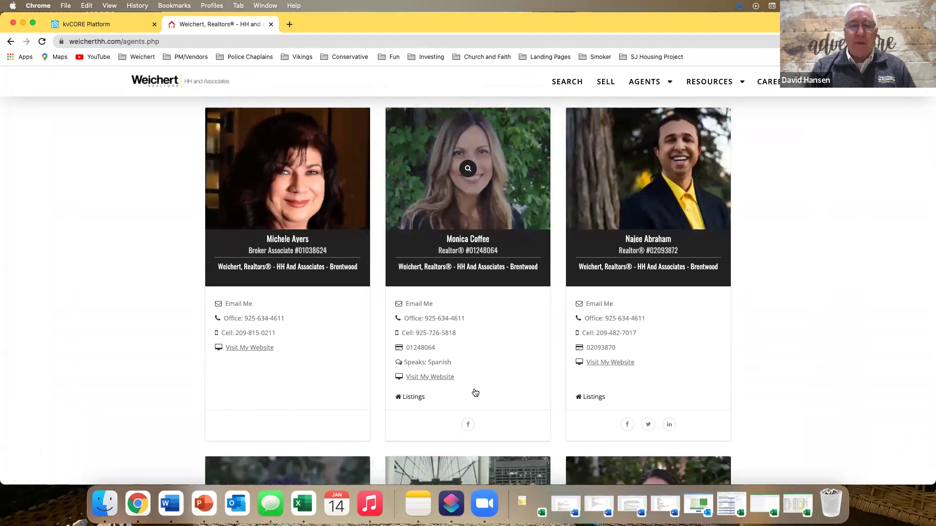
{"action": "left_click", "coordinate": [481, 196]}
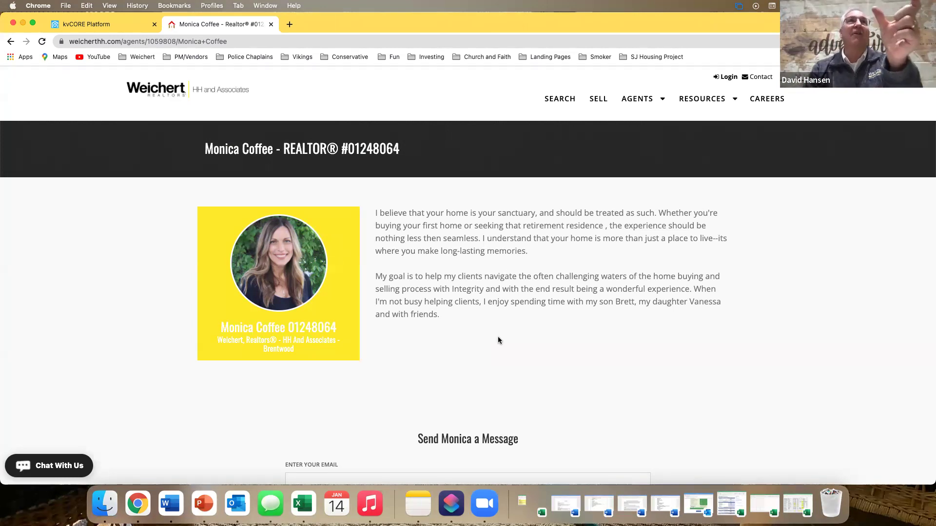
{"action": "mouse_move", "coordinate": [641, 94]}
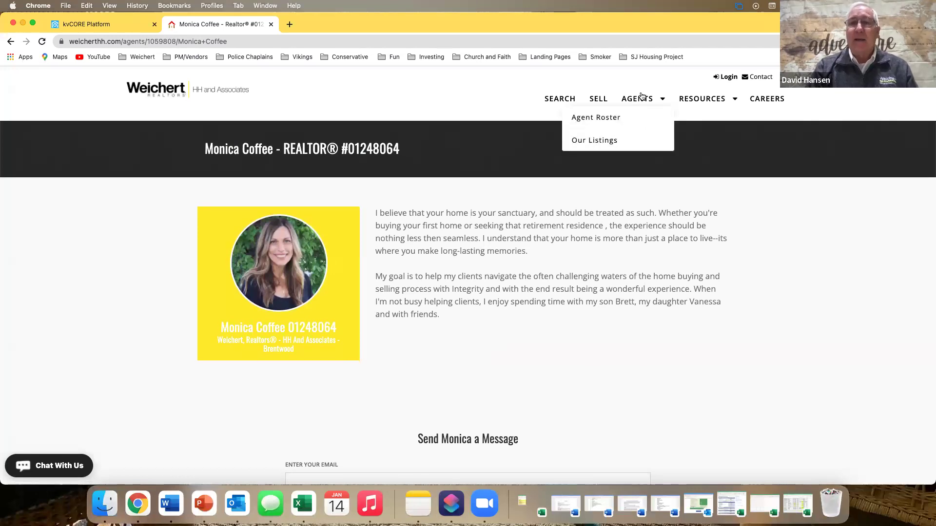
{"action": "left_click", "coordinate": [11, 42]}
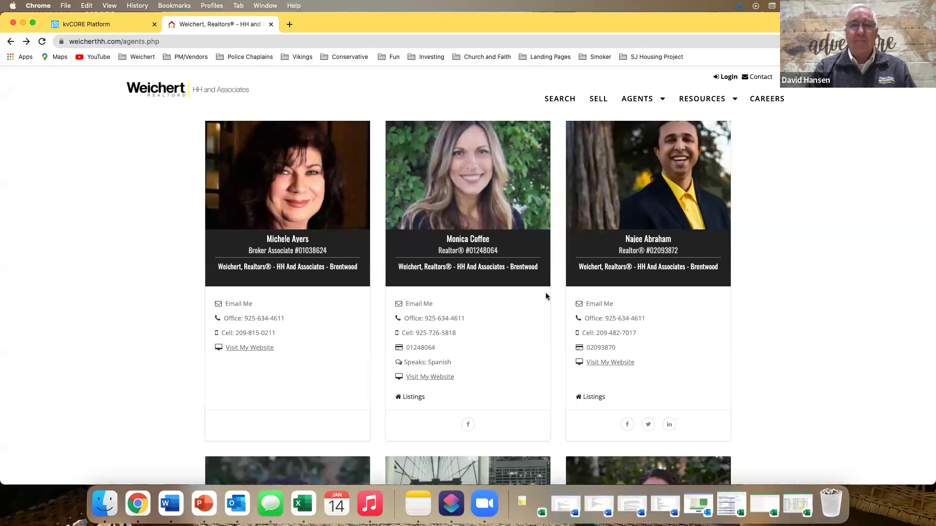
{"action": "scroll", "coordinate": [545, 296], "scroll_direction": "down", "scroll_amount": 20}
{"action": "scroll", "coordinate": [555, 324], "scroll_direction": "up", "scroll_amount": 10}
{"action": "scroll", "coordinate": [554, 324], "scroll_direction": "down", "scroll_amount": 8}
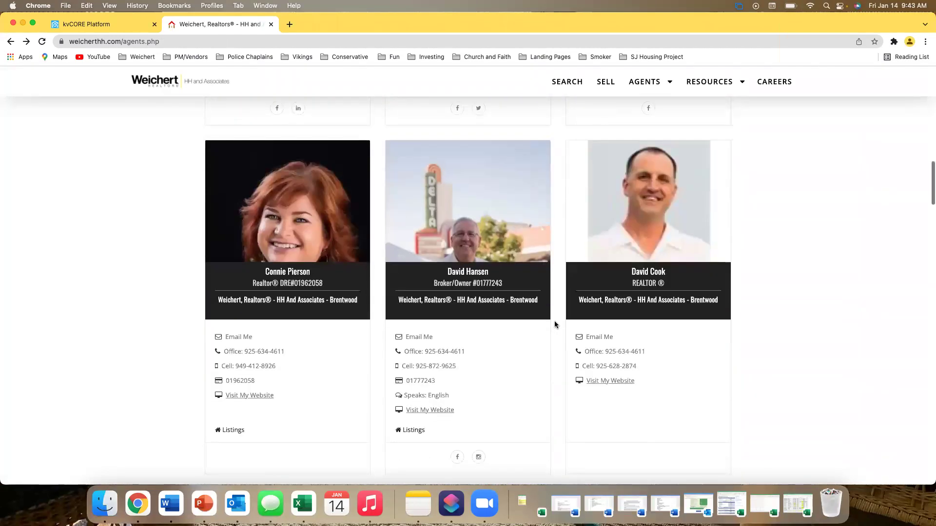
{"action": "left_click", "coordinate": [510, 218]}
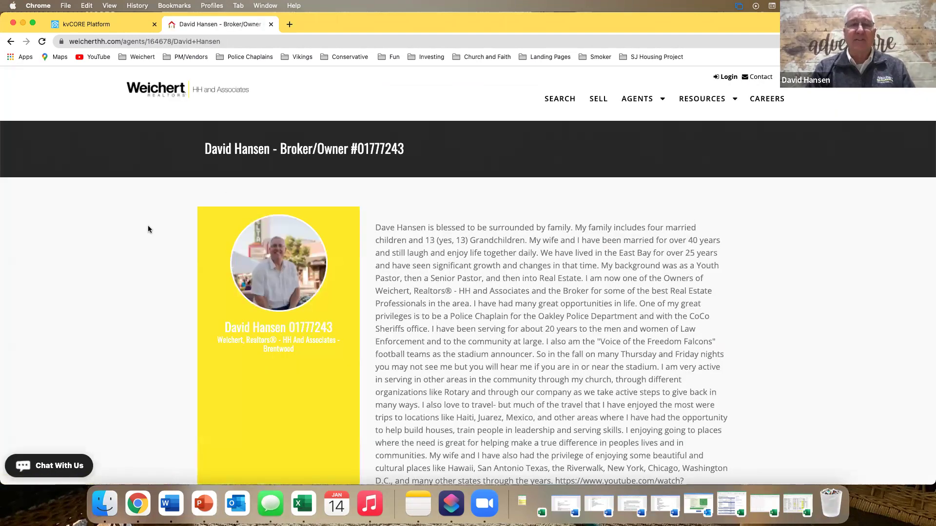
{"action": "scroll", "coordinate": [148, 227], "scroll_direction": "down", "scroll_amount": 3}
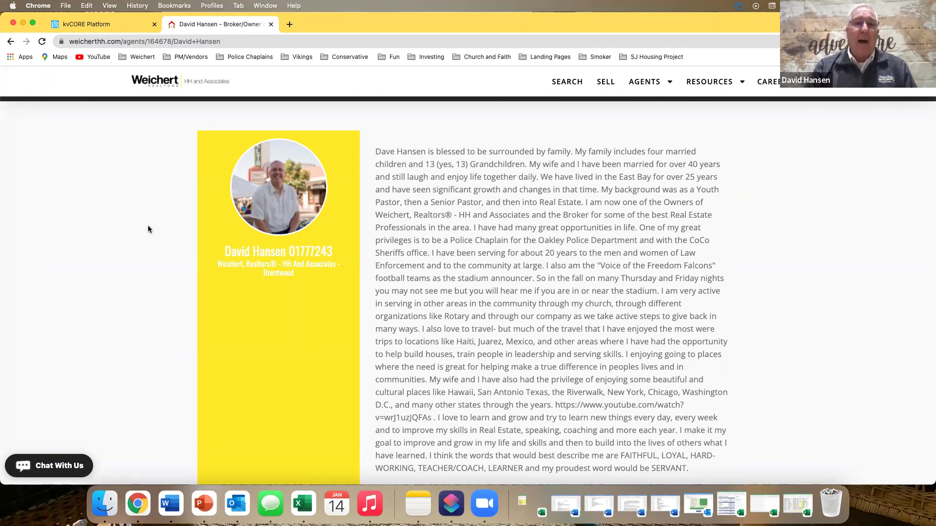
{"action": "scroll", "coordinate": [657, 243], "scroll_direction": "down", "scroll_amount": 5}
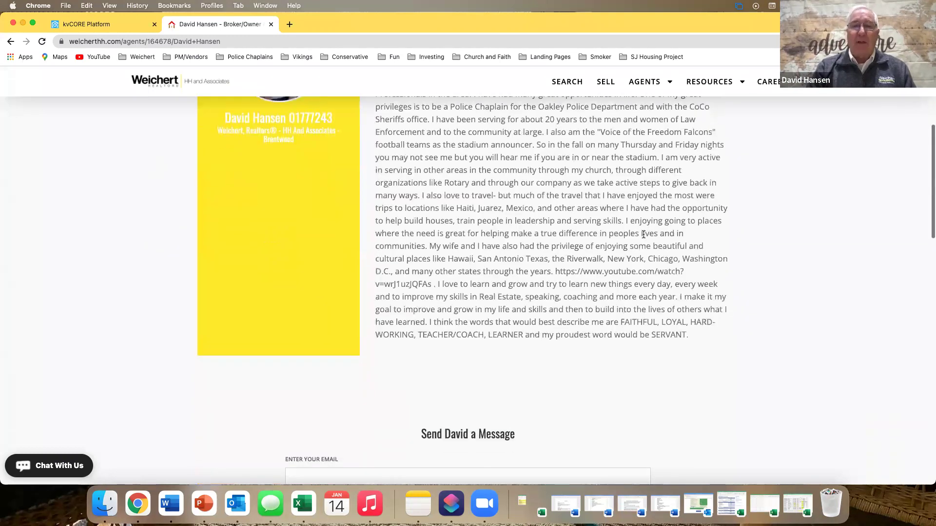
{"action": "scroll", "coordinate": [656, 243], "scroll_direction": "up", "scroll_amount": 5}
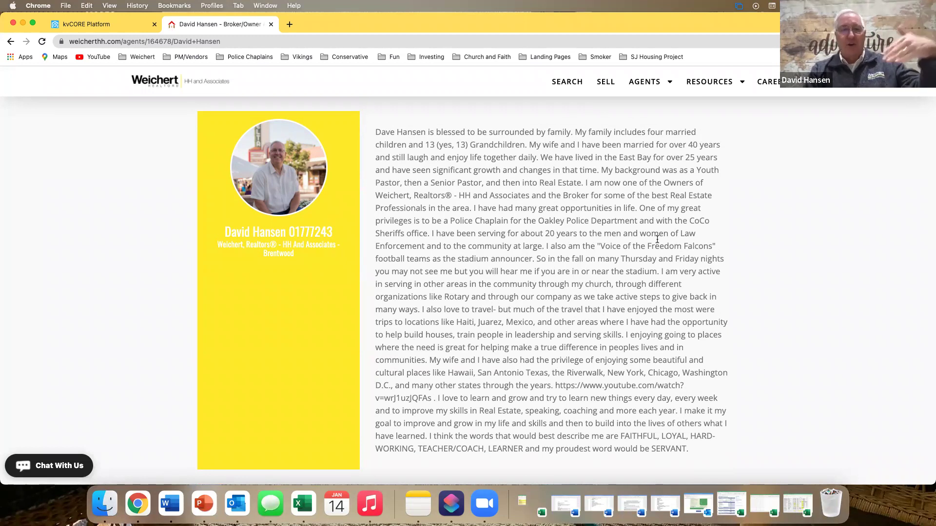
{"action": "left_click", "coordinate": [11, 41]}
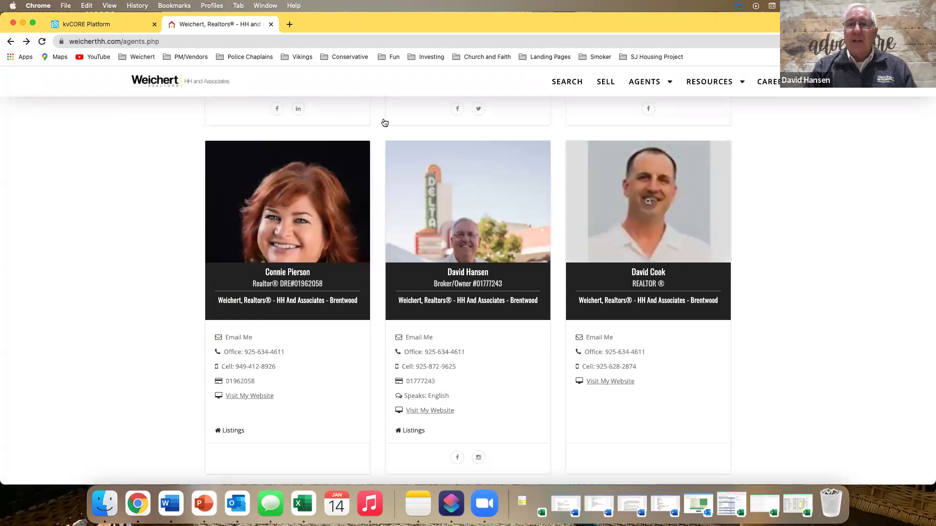
Switch to the kvCORE Platform, open the account's own agent profile, and put it into edit mode.
{"action": "left_click", "coordinate": [109, 29]}
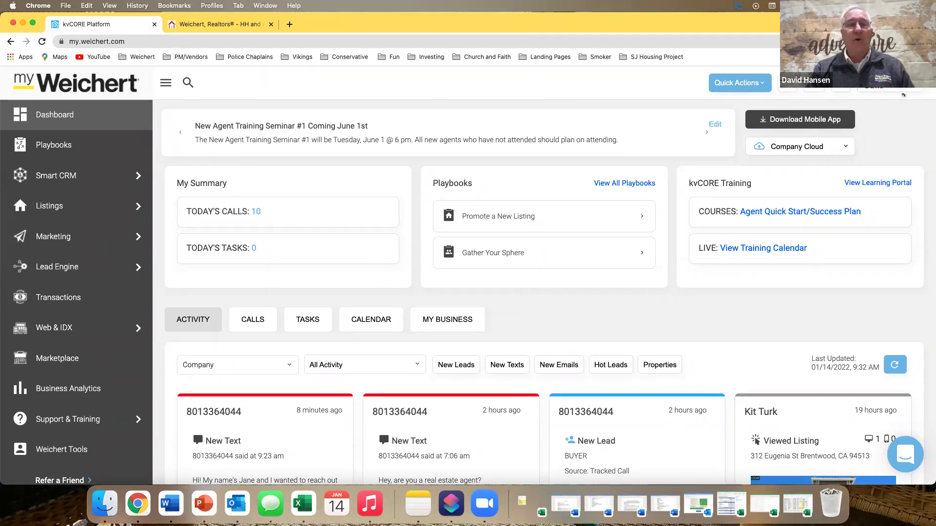
{"action": "left_click", "coordinate": [880, 88]}
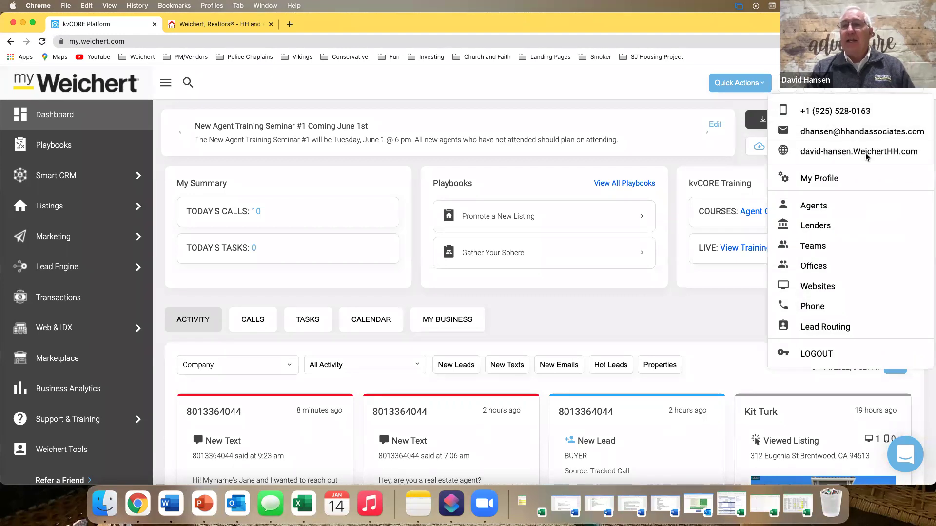
{"action": "left_click", "coordinate": [840, 180]}
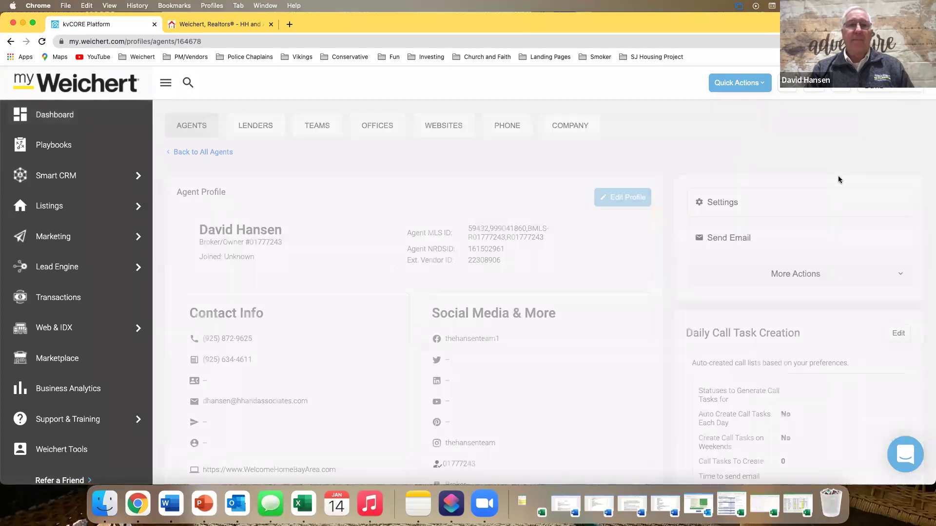
{"action": "scroll", "coordinate": [664, 220], "scroll_direction": "down", "scroll_amount": 10}
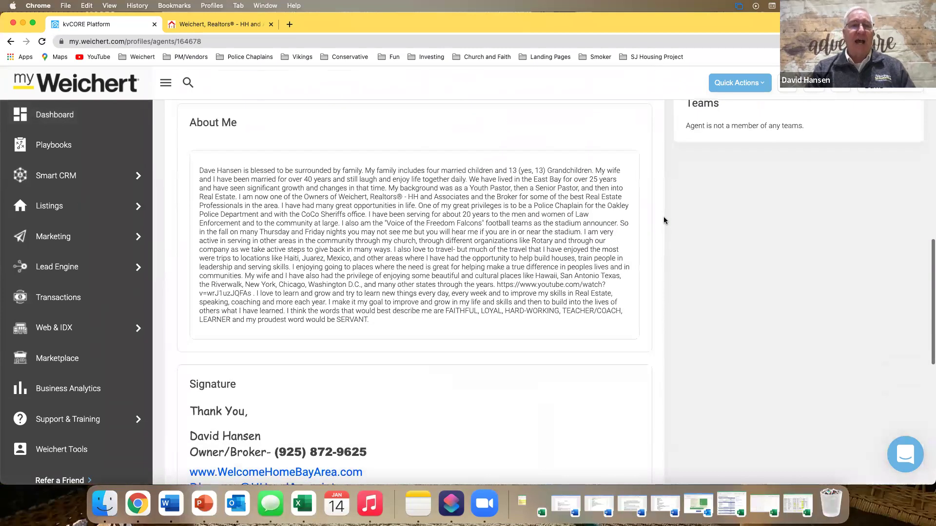
{"action": "scroll", "coordinate": [664, 220], "scroll_direction": "up", "scroll_amount": 10}
{"action": "scroll", "coordinate": [664, 221], "scroll_direction": "up", "scroll_amount": 2}
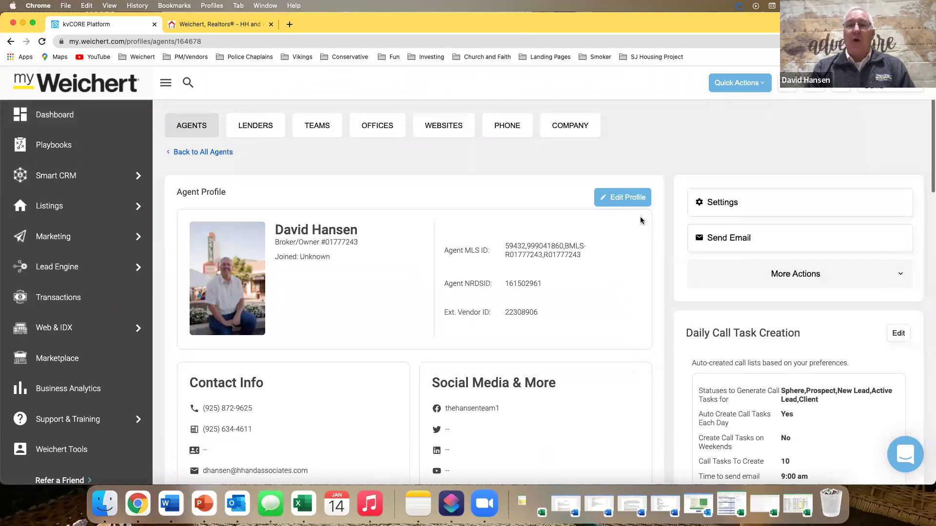
{"action": "left_click", "coordinate": [624, 200]}
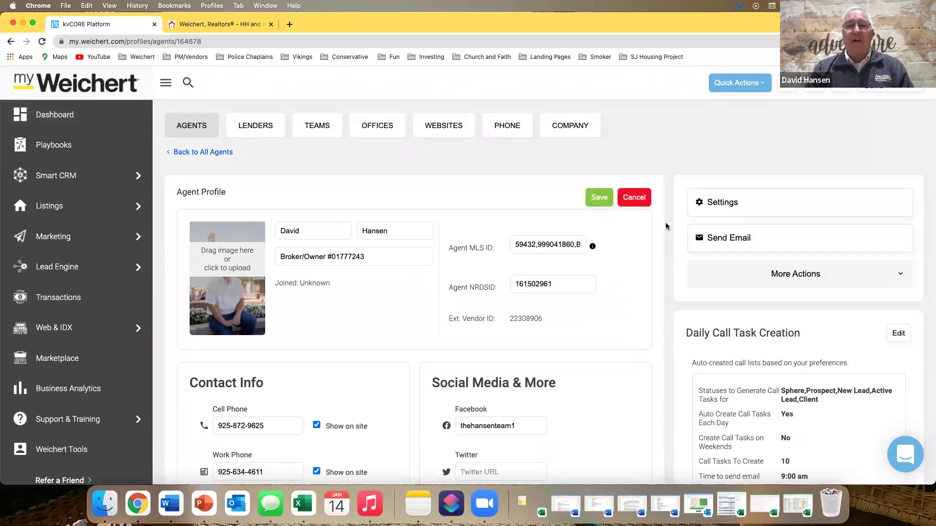
Review the About Me biography and the Signature section in the profile's edit form.
{"action": "scroll", "coordinate": [666, 227], "scroll_direction": "down", "scroll_amount": 10}
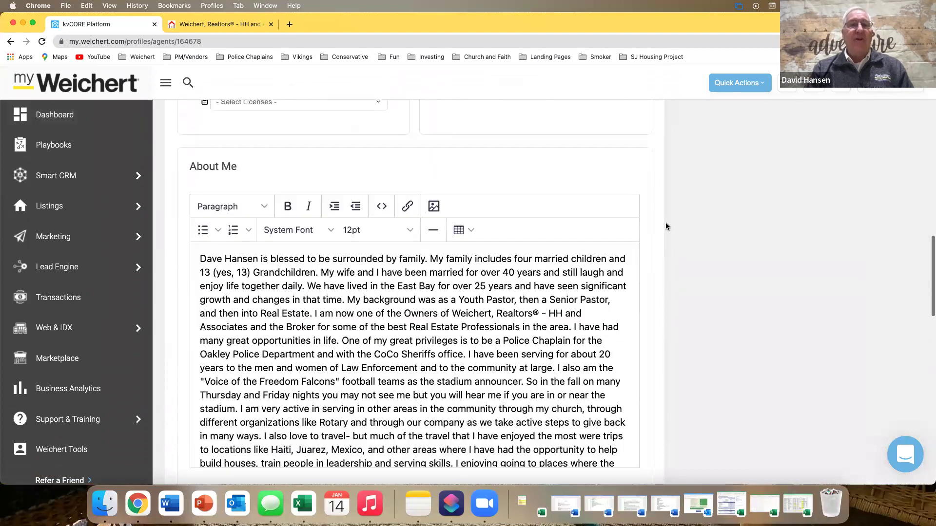
{"action": "scroll", "coordinate": [665, 227], "scroll_direction": "down", "scroll_amount": 2}
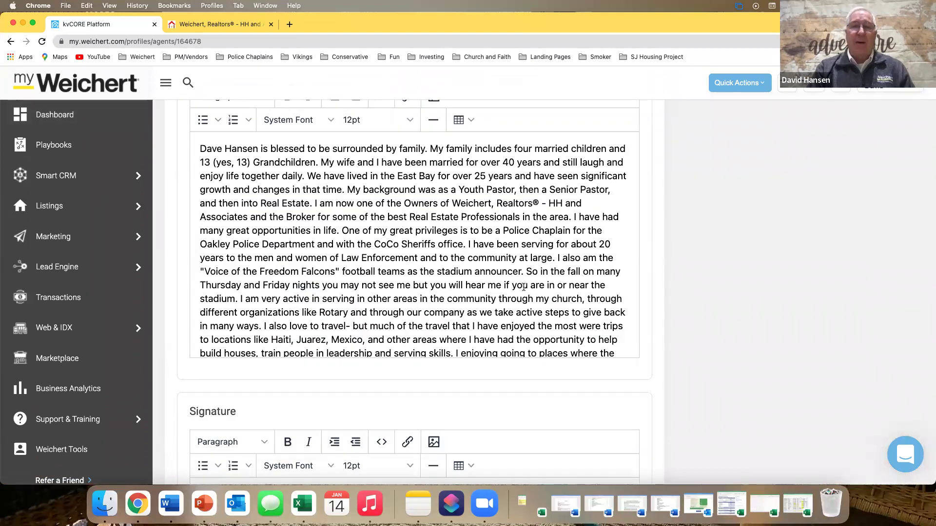
{"action": "scroll", "coordinate": [653, 273], "scroll_direction": "down", "scroll_amount": 1}
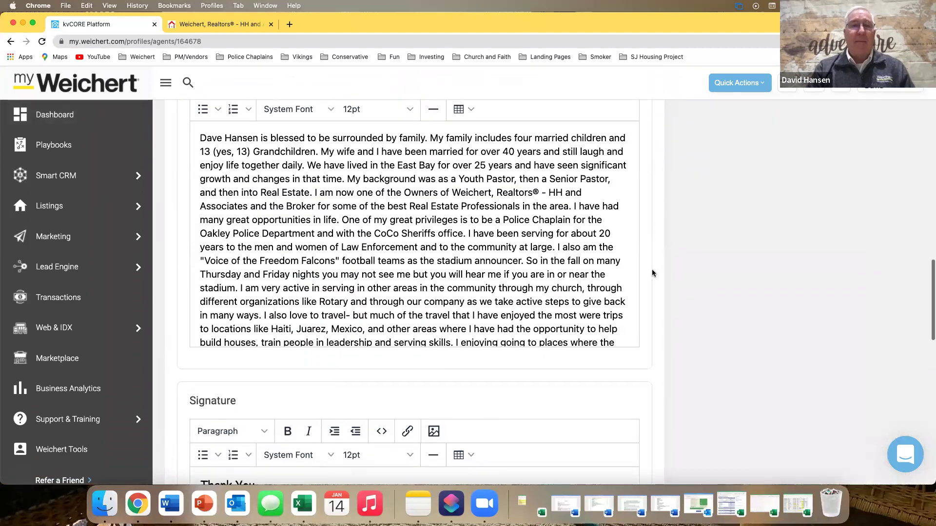
{"action": "scroll", "coordinate": [653, 273], "scroll_direction": "up", "scroll_amount": 1}
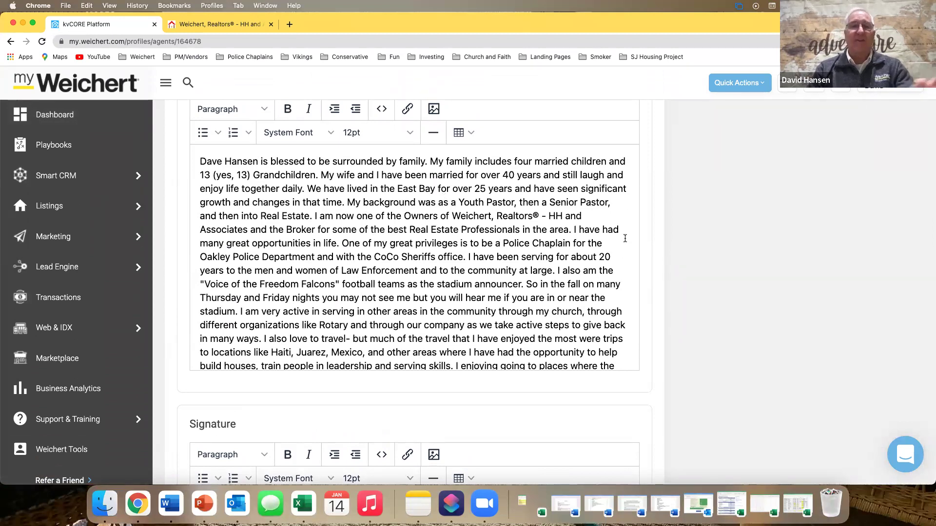
{"action": "scroll", "coordinate": [651, 223], "scroll_direction": "down", "scroll_amount": 3}
{"action": "scroll", "coordinate": [650, 223], "scroll_direction": "down", "scroll_amount": 9}
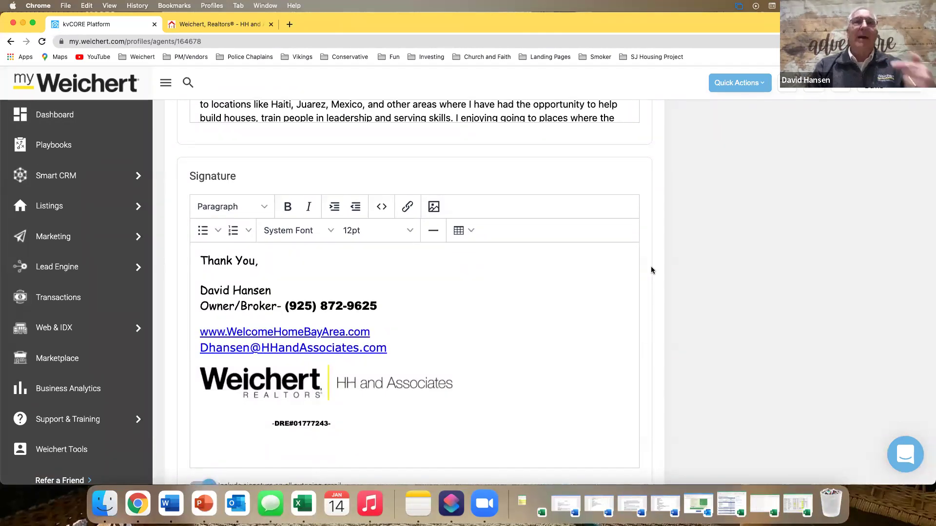
{"action": "scroll", "coordinate": [652, 270], "scroll_direction": "up", "scroll_amount": 20}
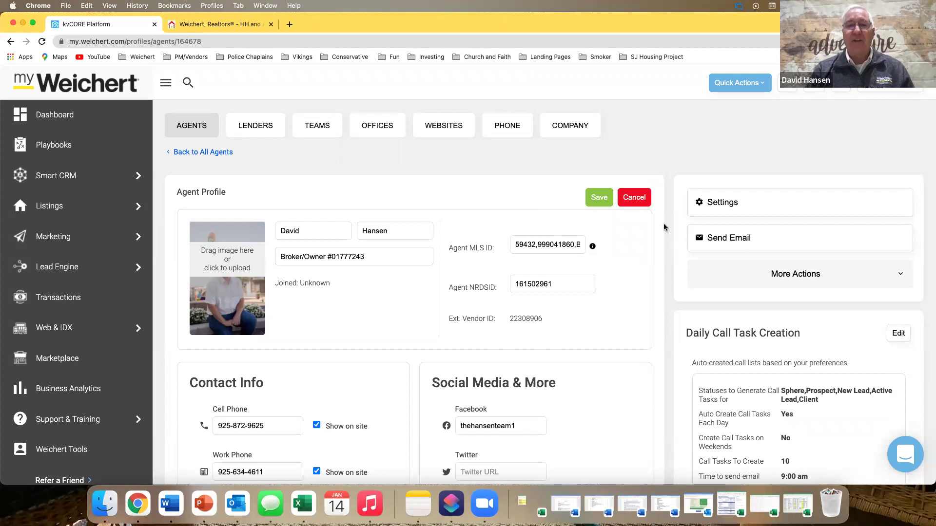
Go through the edit form again, from the contact and social media fields to the About Me and Signature editors.
{"action": "scroll", "coordinate": [664, 228], "scroll_direction": "down", "scroll_amount": 5}
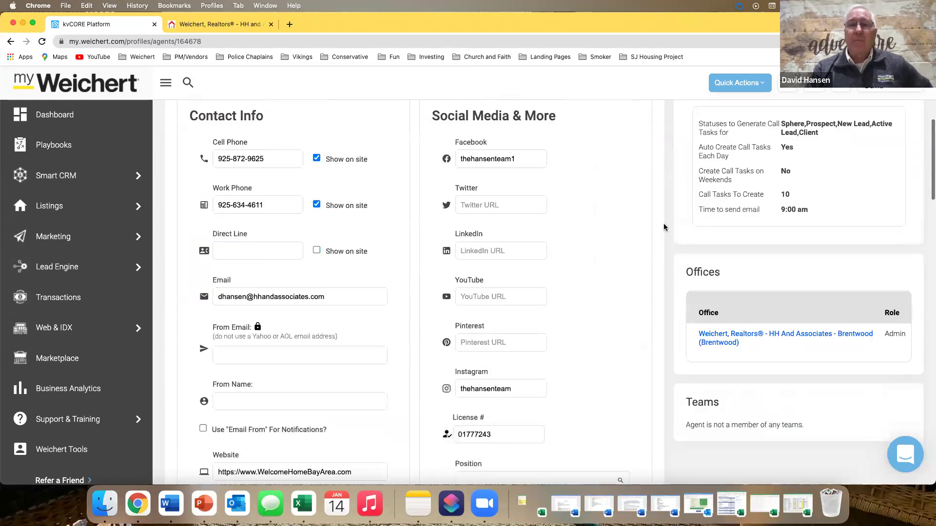
{"action": "scroll", "coordinate": [664, 228], "scroll_direction": "down", "scroll_amount": 10}
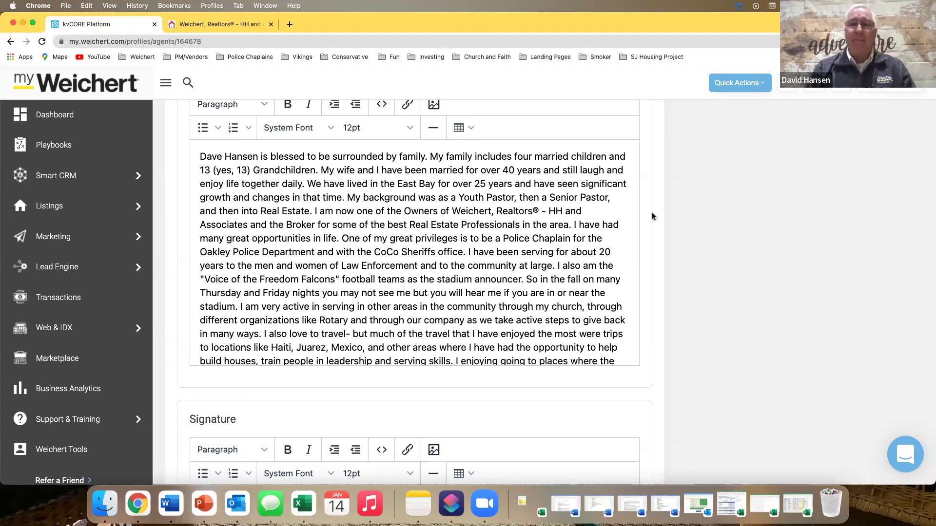
{"action": "scroll", "coordinate": [653, 216], "scroll_direction": "down", "scroll_amount": 3}
{"action": "scroll", "coordinate": [653, 216], "scroll_direction": "down", "scroll_amount": 5}
{"action": "scroll", "coordinate": [654, 217], "scroll_direction": "up", "scroll_amount": 9}
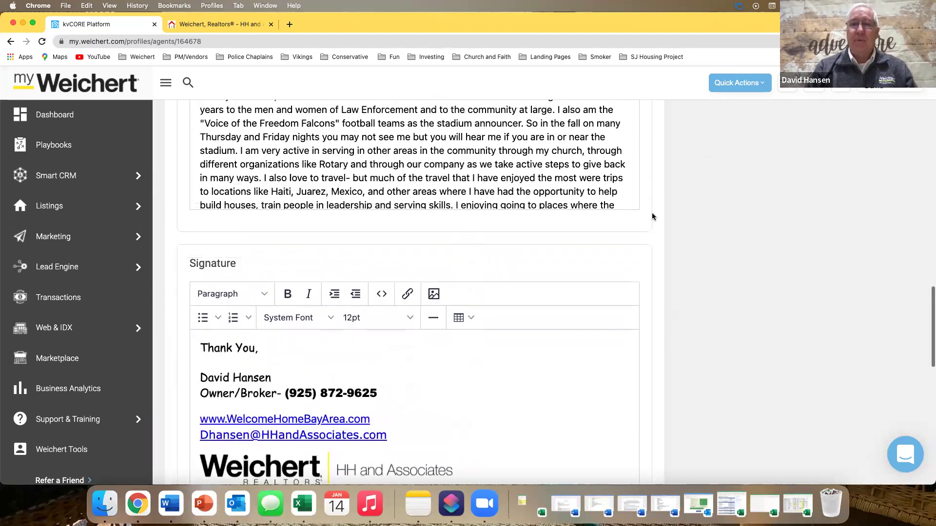
{"action": "scroll", "coordinate": [654, 217], "scroll_direction": "up", "scroll_amount": 15}
{"action": "scroll", "coordinate": [653, 217], "scroll_direction": "down", "scroll_amount": 5}
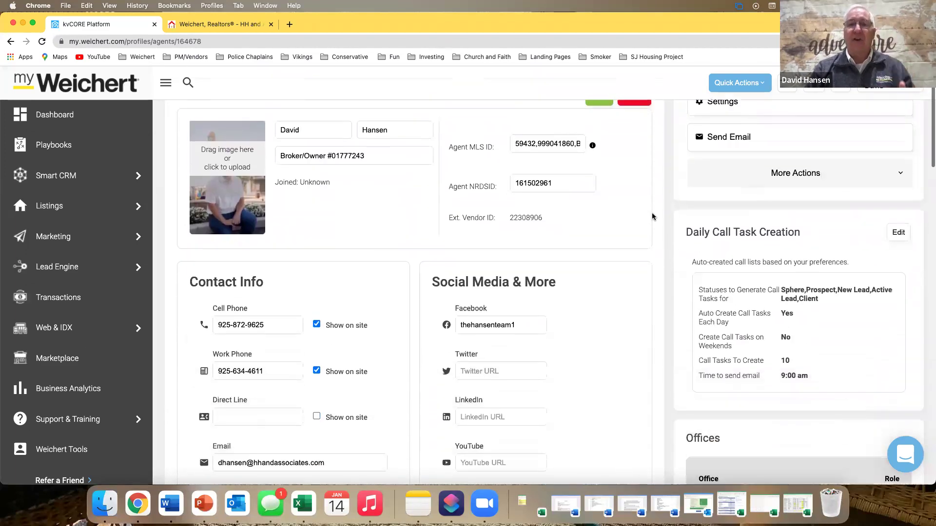
{"action": "scroll", "coordinate": [653, 217], "scroll_direction": "down", "scroll_amount": 13}
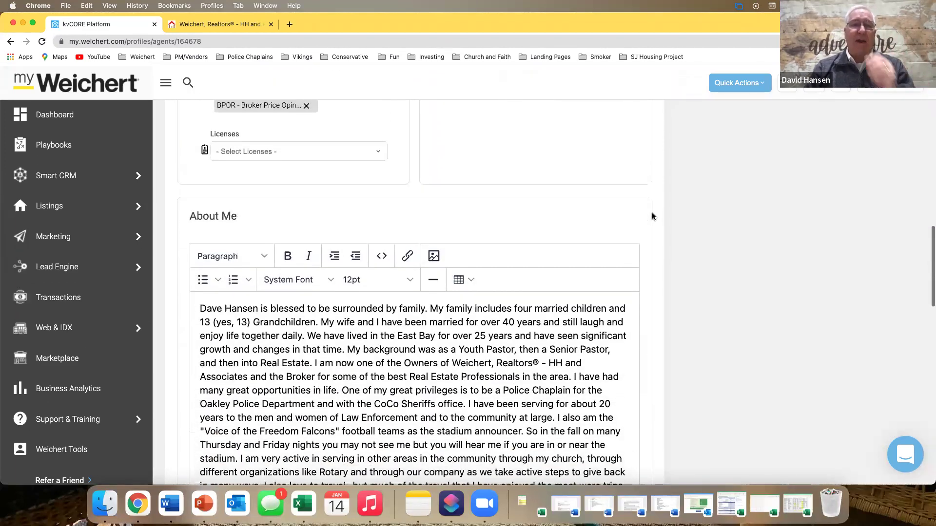
Examine the profile photo area and the Contact Info and Social Media & More fields in the edit form.
{"action": "scroll", "coordinate": [653, 217], "scroll_direction": "up", "scroll_amount": 15}
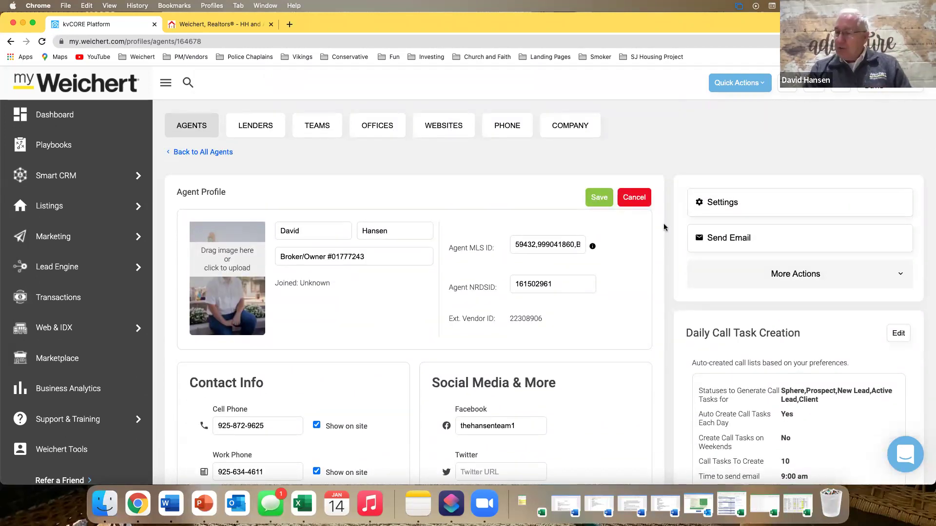
{"action": "scroll", "coordinate": [664, 227], "scroll_direction": "down", "scroll_amount": 2}
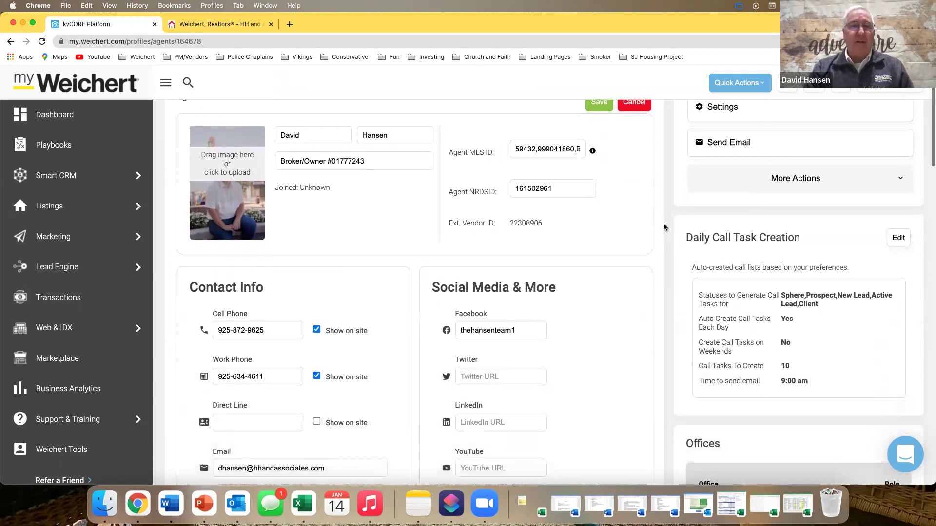
{"action": "scroll", "coordinate": [664, 227], "scroll_direction": "down", "scroll_amount": 1}
{"action": "scroll", "coordinate": [664, 227], "scroll_direction": "down", "scroll_amount": 1}
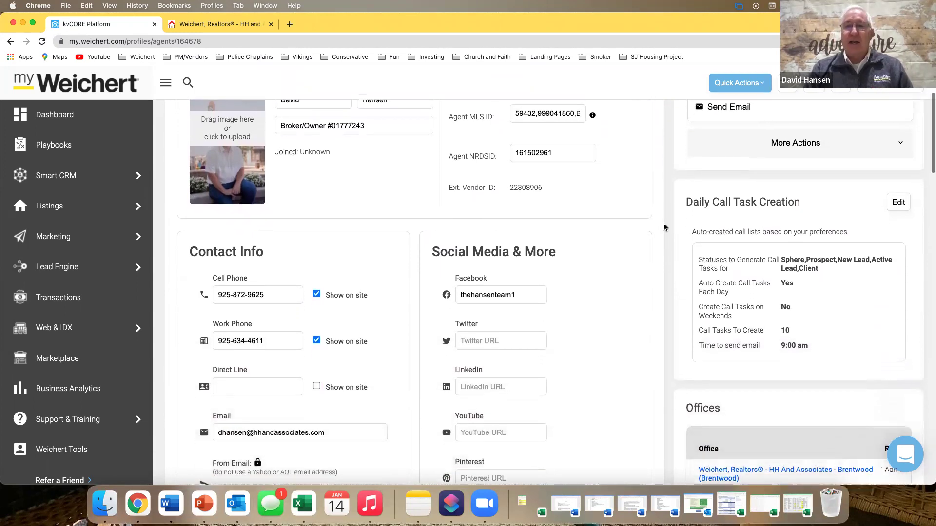
{"action": "scroll", "coordinate": [664, 227], "scroll_direction": "down", "scroll_amount": 2}
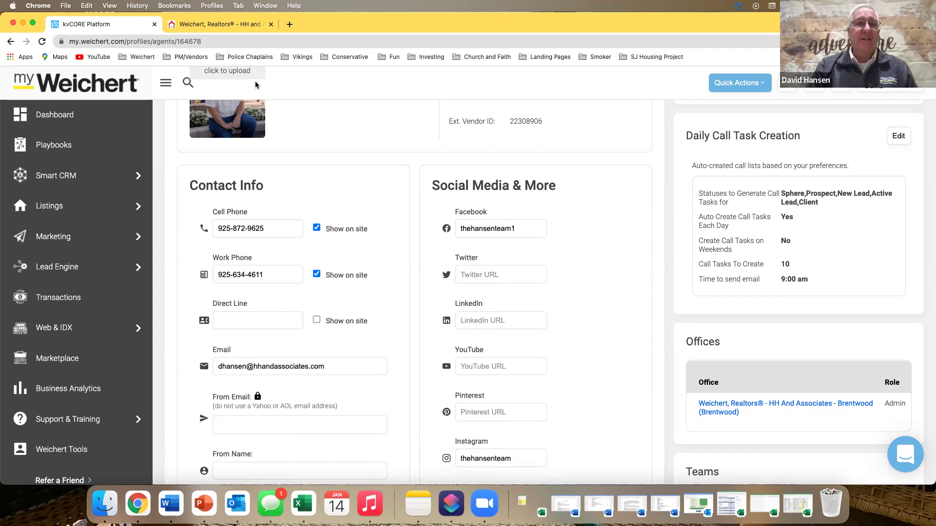
Return to the agent roster on the Weichert HH and Associates website and look through the cards for one with several social media links.
{"action": "left_click", "coordinate": [211, 25]}
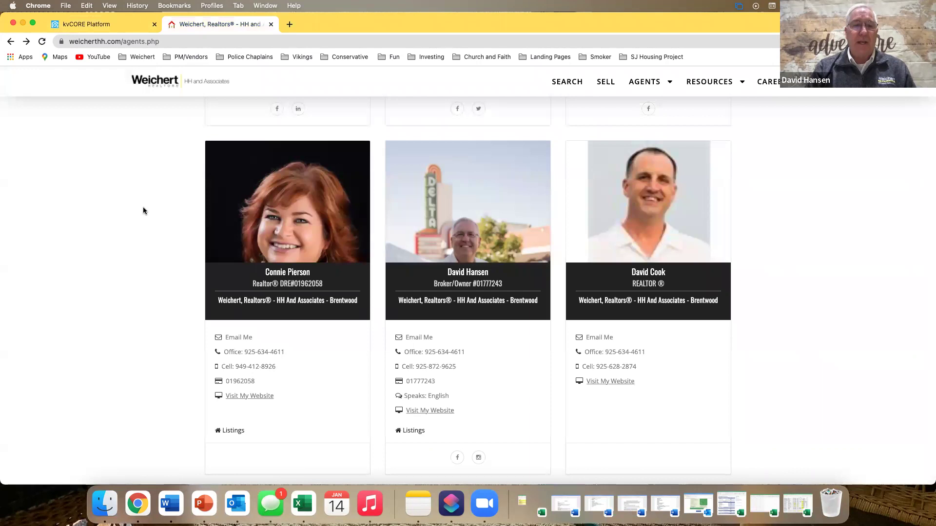
{"action": "scroll", "coordinate": [142, 229], "scroll_direction": "down", "scroll_amount": 5}
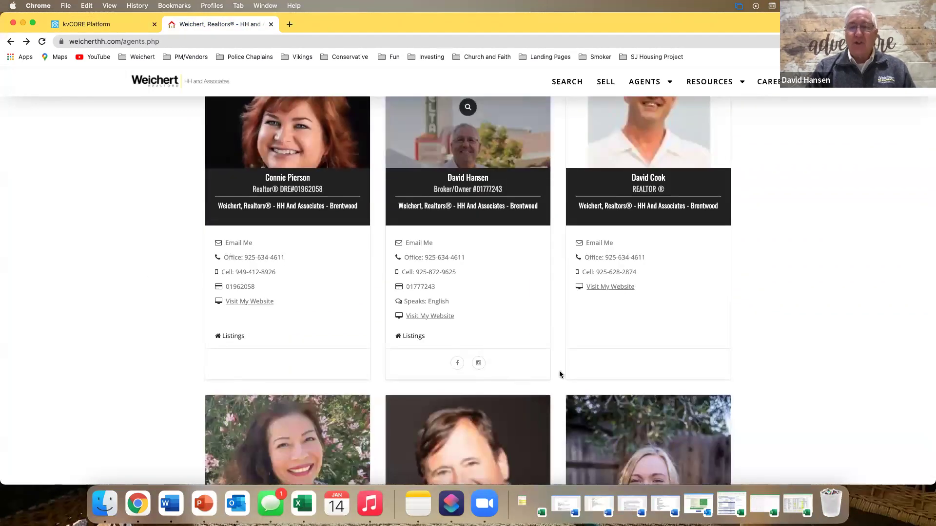
{"action": "scroll", "coordinate": [719, 360], "scroll_direction": "down", "scroll_amount": 10}
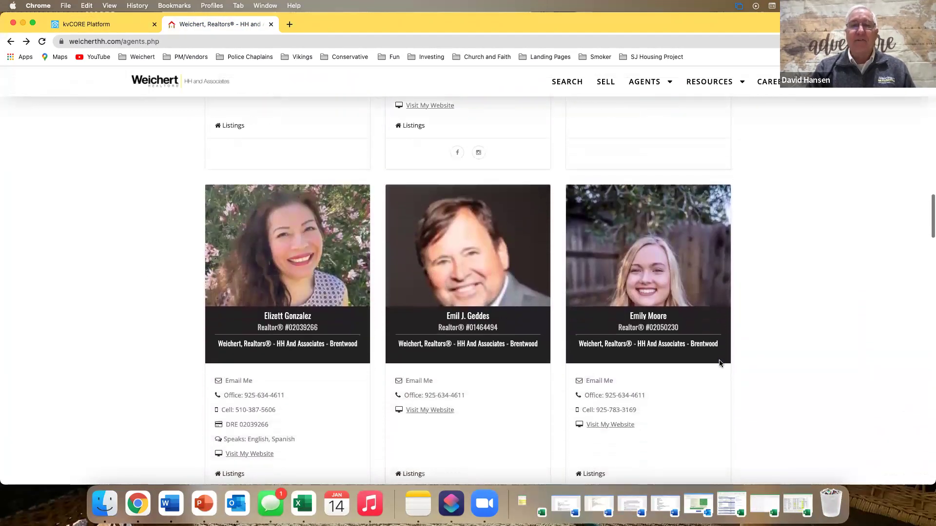
{"action": "scroll", "coordinate": [769, 355], "scroll_direction": "down", "scroll_amount": 15}
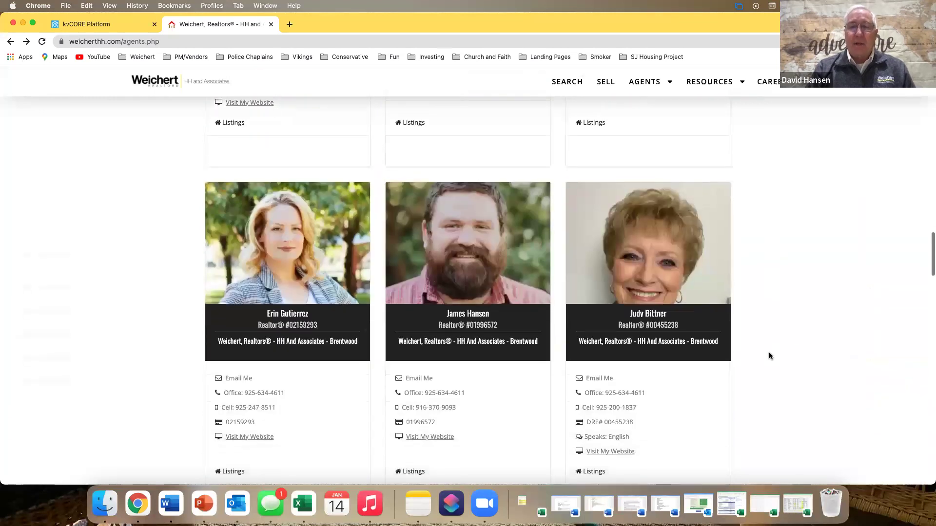
{"action": "scroll", "coordinate": [769, 352], "scroll_direction": "up", "scroll_amount": 20}
{"action": "scroll", "coordinate": [770, 355], "scroll_direction": "up", "scroll_amount": 20}
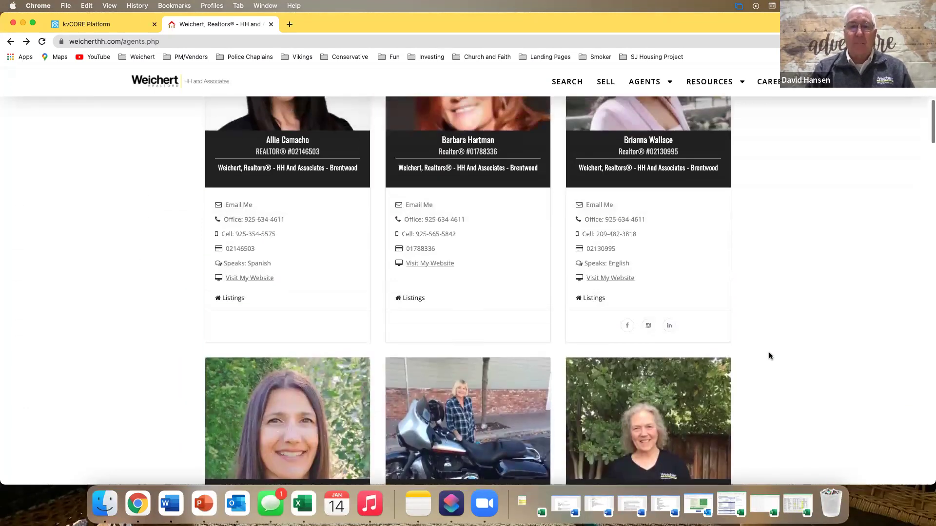
{"action": "scroll", "coordinate": [769, 355], "scroll_direction": "down", "scroll_amount": 20}
{"action": "scroll", "coordinate": [769, 356], "scroll_direction": "down", "scroll_amount": 20}
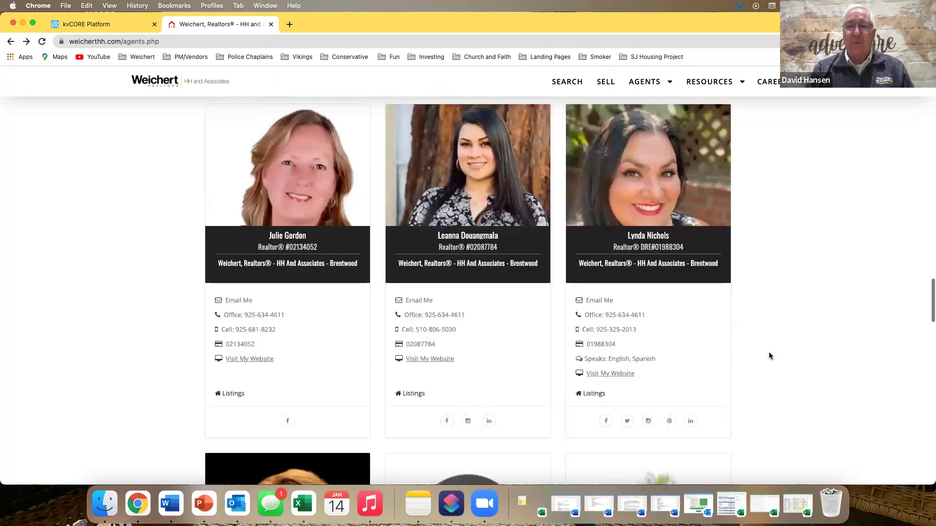
{"action": "scroll", "coordinate": [770, 356], "scroll_direction": "down", "scroll_amount": 3}
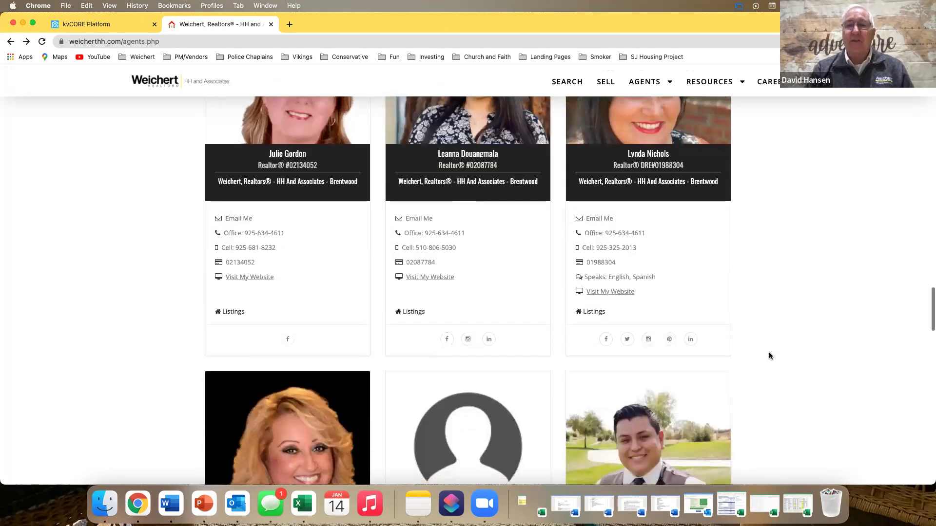
View the Facebook page linked on the agent card with five social media links, move the browser window lower, and close the page.
{"action": "left_click", "coordinate": [606, 340]}
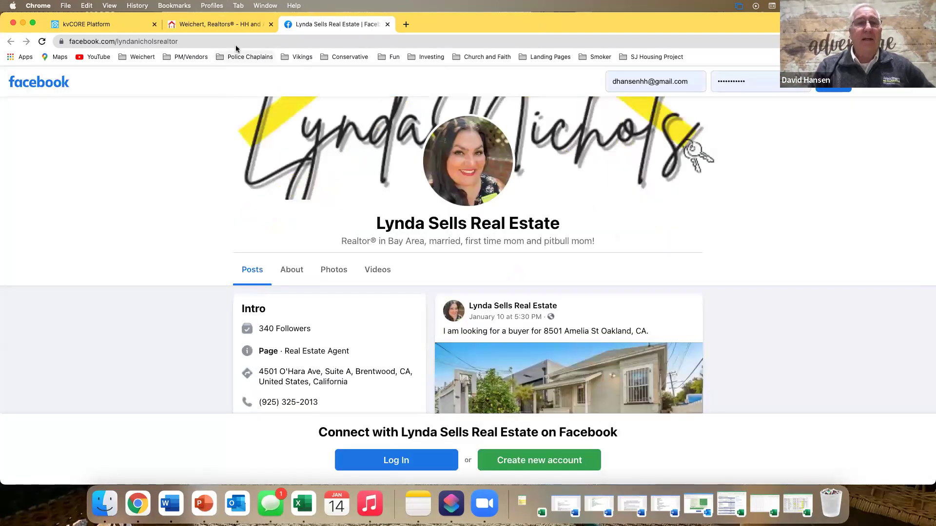
{"action": "left_click_drag", "start_coordinate": [706, 22], "coordinate": [715, 59]}
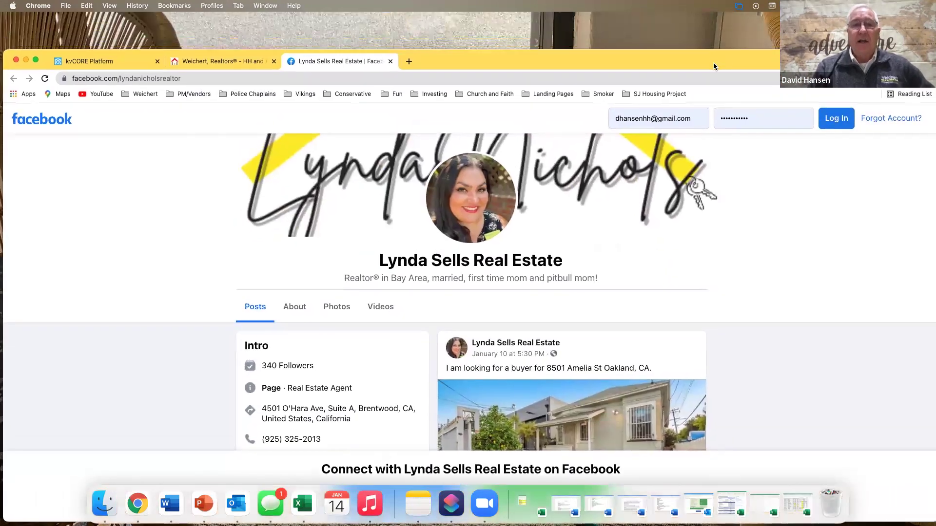
{"action": "scroll", "coordinate": [689, 234], "scroll_direction": "up", "scroll_amount": 3}
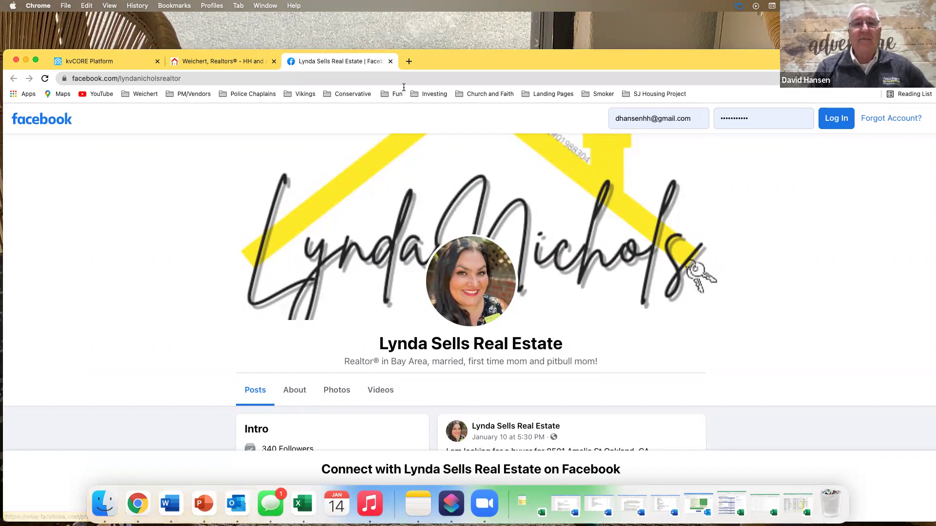
{"action": "left_click", "coordinate": [391, 62]}
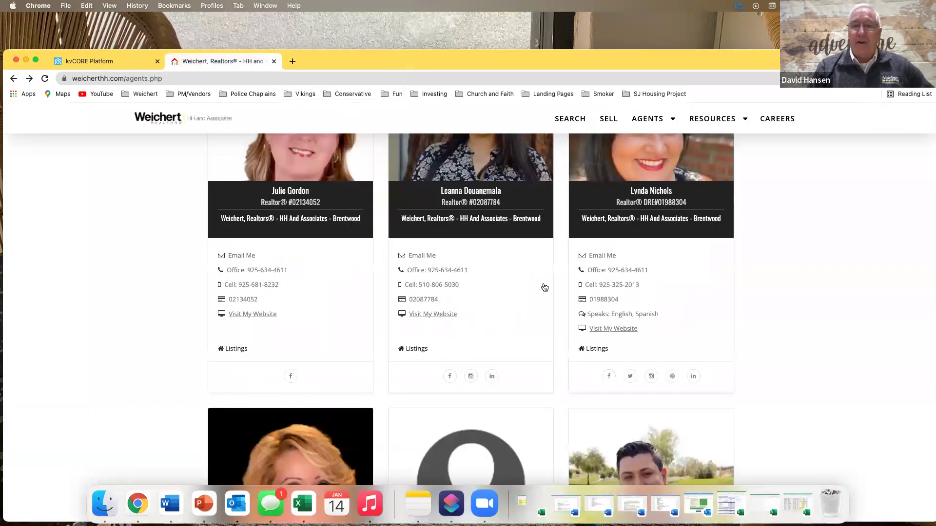
View and close the same agent's Twitter profile, and open the Instagram profile linked on the card.
{"action": "left_click", "coordinate": [630, 376]}
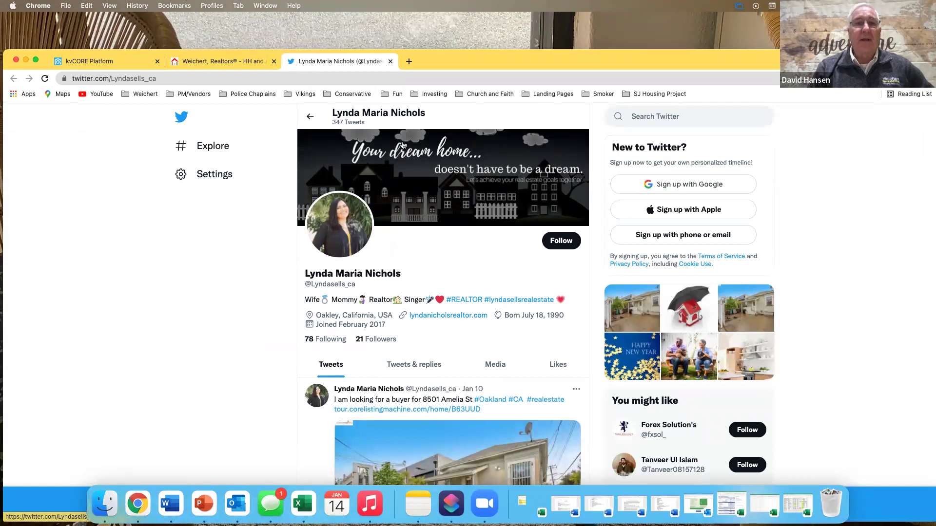
{"action": "left_click", "coordinate": [390, 60]}
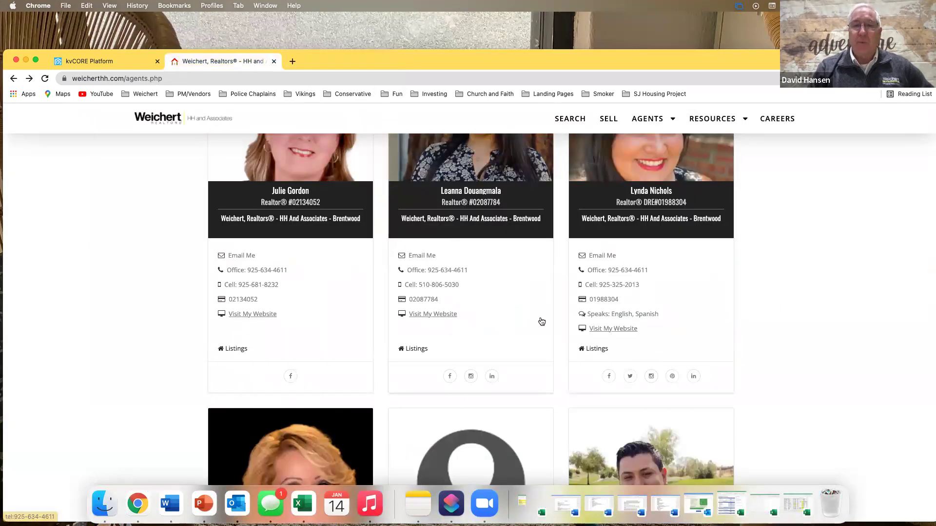
{"action": "left_click", "coordinate": [651, 376]}
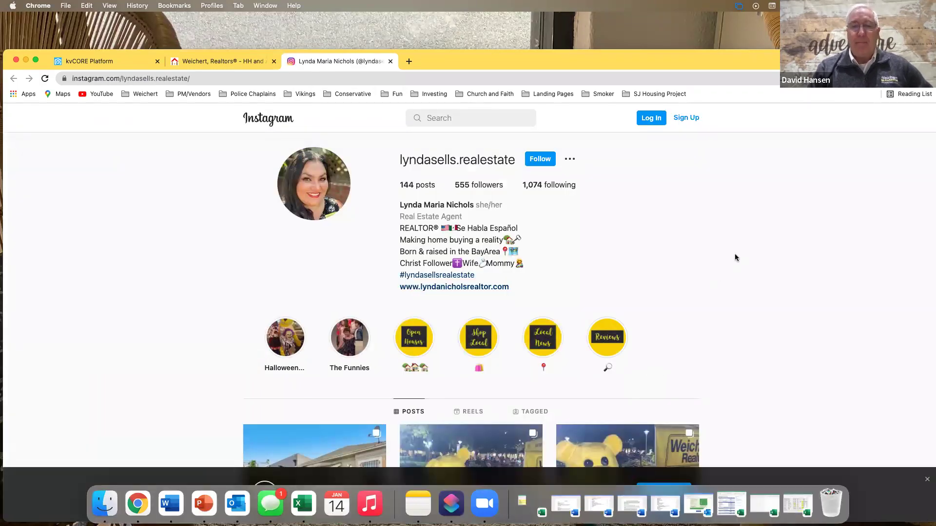
Look through the posts on the agent's Instagram profile, return to the profile header, and close the page.
{"action": "scroll", "coordinate": [735, 258], "scroll_direction": "down", "scroll_amount": 6}
{"action": "scroll", "coordinate": [735, 258], "scroll_direction": "down", "scroll_amount": 3}
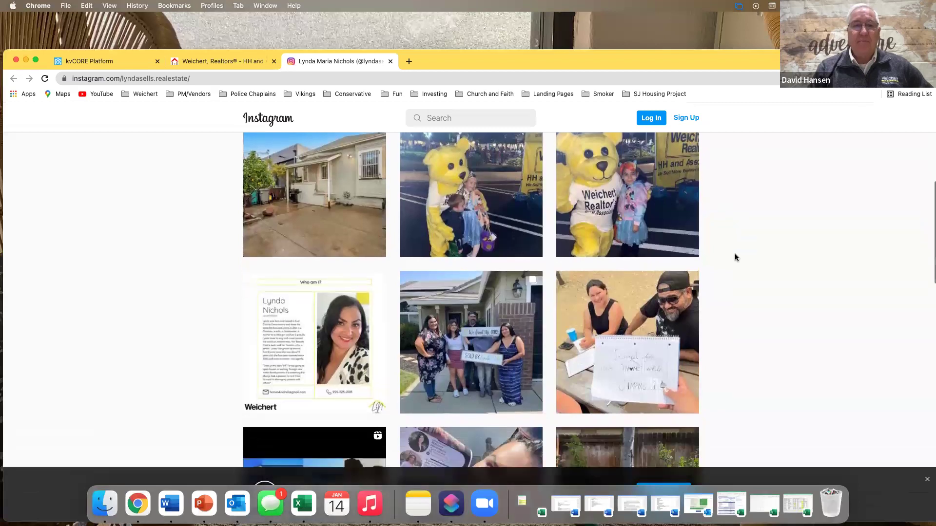
{"action": "key", "text": "super+r"}
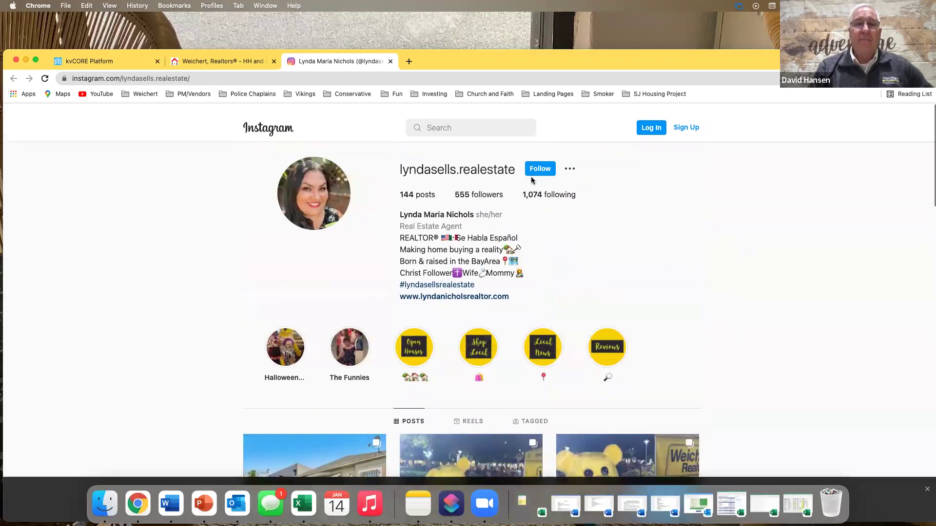
{"action": "left_click", "coordinate": [390, 62]}
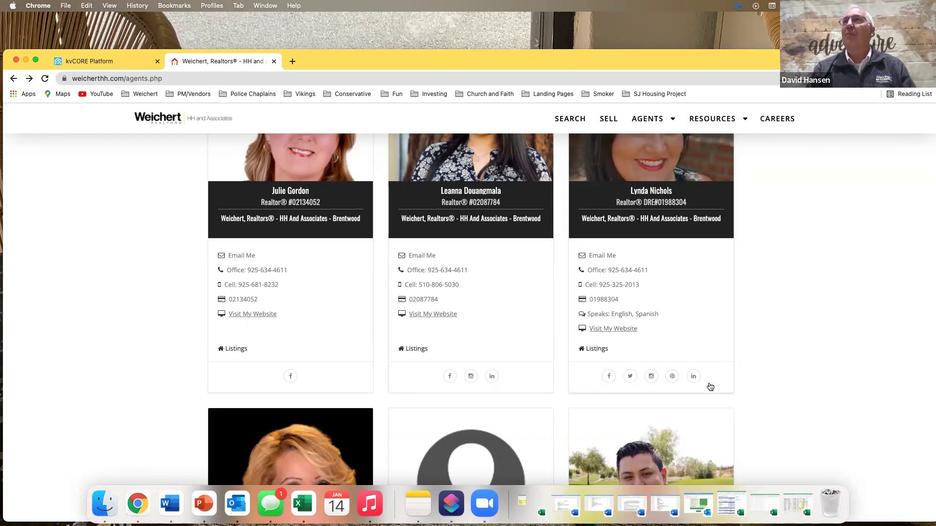
View the Pinterest boards linked on the card with five social media links, reopen them for a second look, and close the page.
{"action": "left_click", "coordinate": [673, 376]}
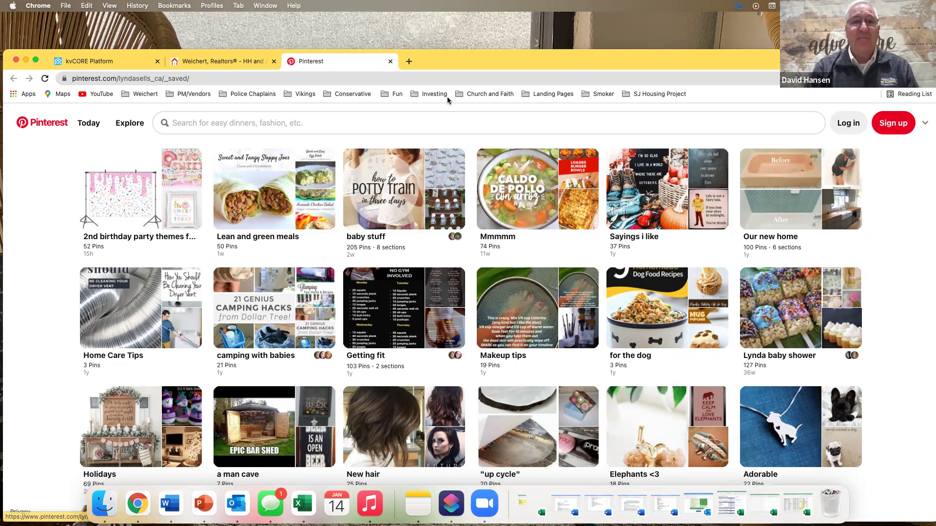
{"action": "left_click", "coordinate": [391, 61]}
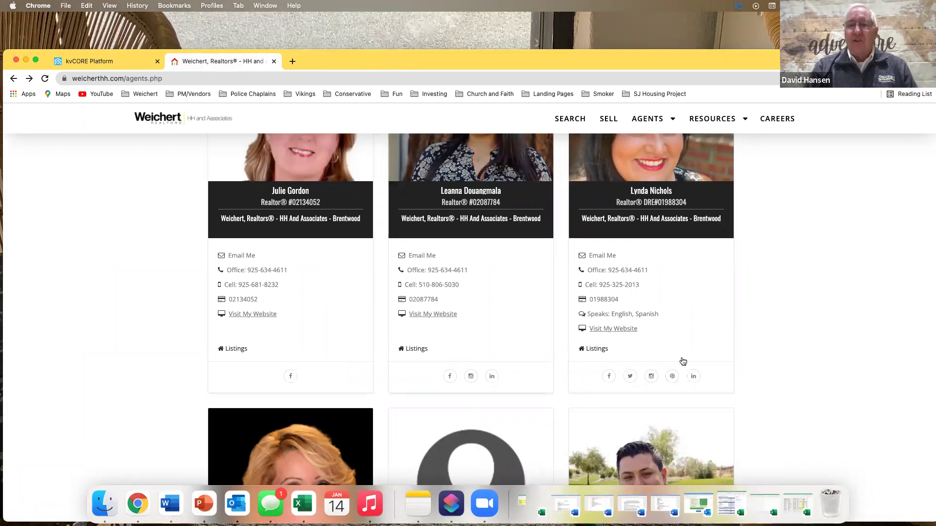
{"action": "left_click", "coordinate": [672, 377]}
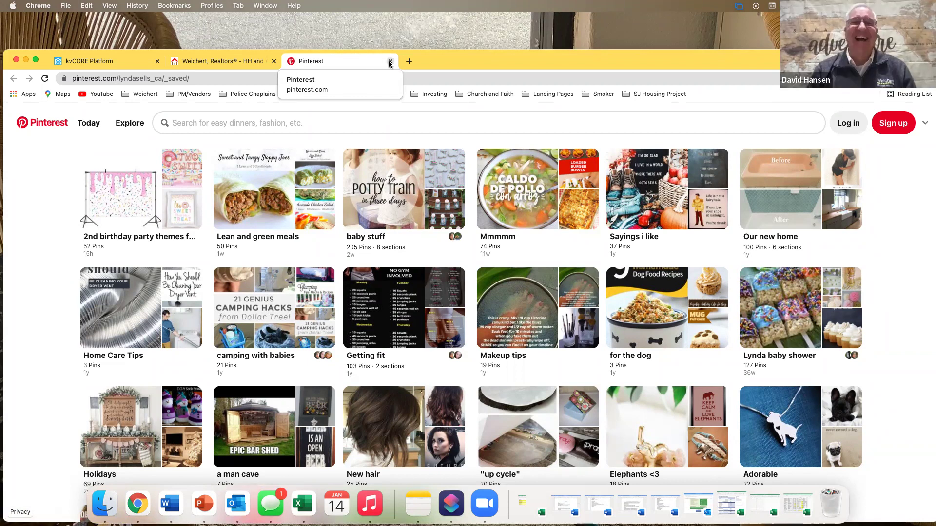
{"action": "key", "text": "super+w"}
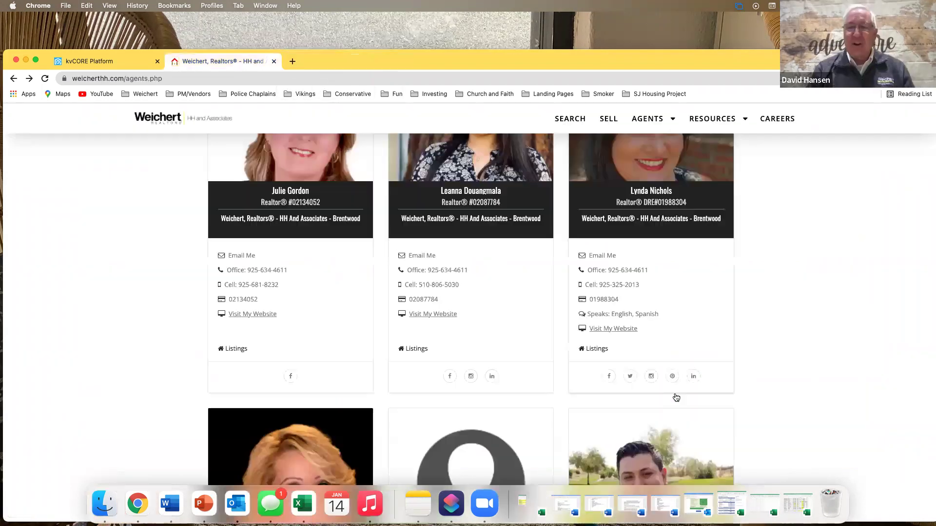
View the same agent's LinkedIn profile and its recent activity, and close the page.
{"action": "left_click", "coordinate": [695, 377]}
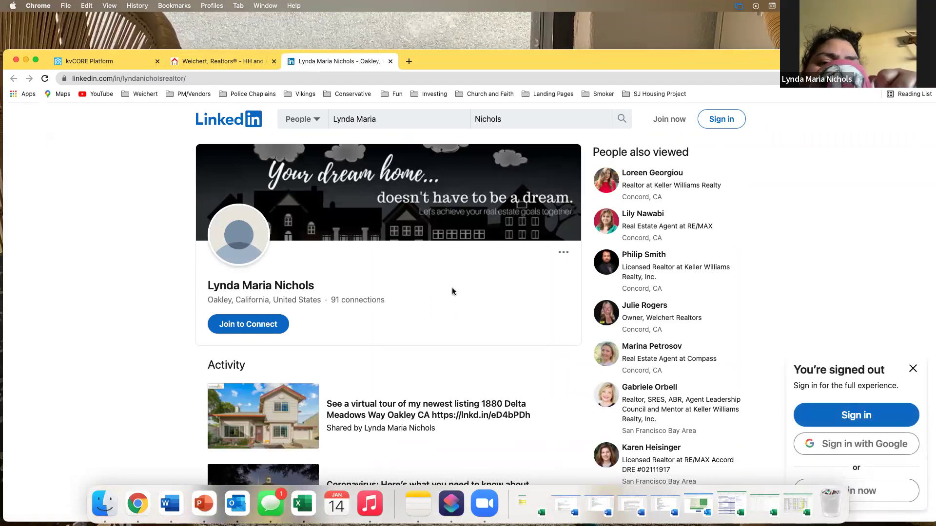
{"action": "scroll", "coordinate": [140, 291], "scroll_direction": "down", "scroll_amount": 3}
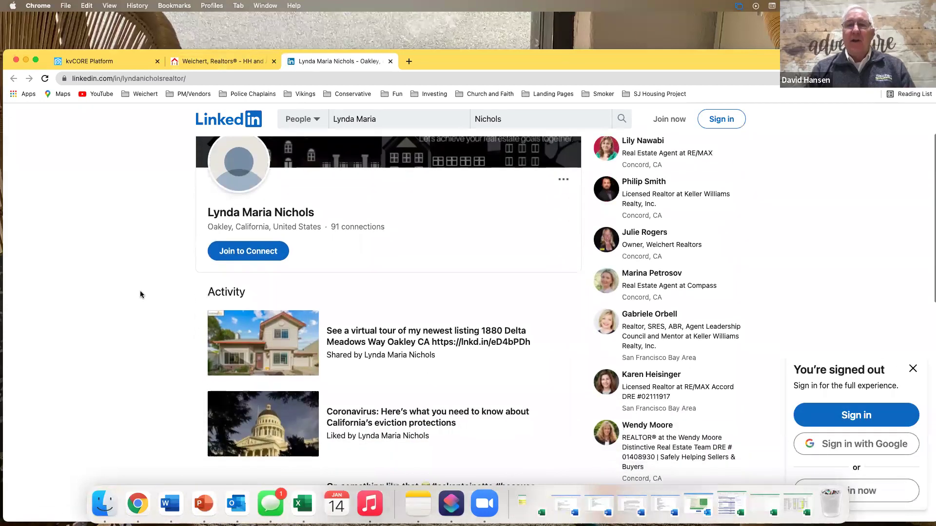
{"action": "scroll", "coordinate": [140, 290], "scroll_direction": "up", "scroll_amount": 3}
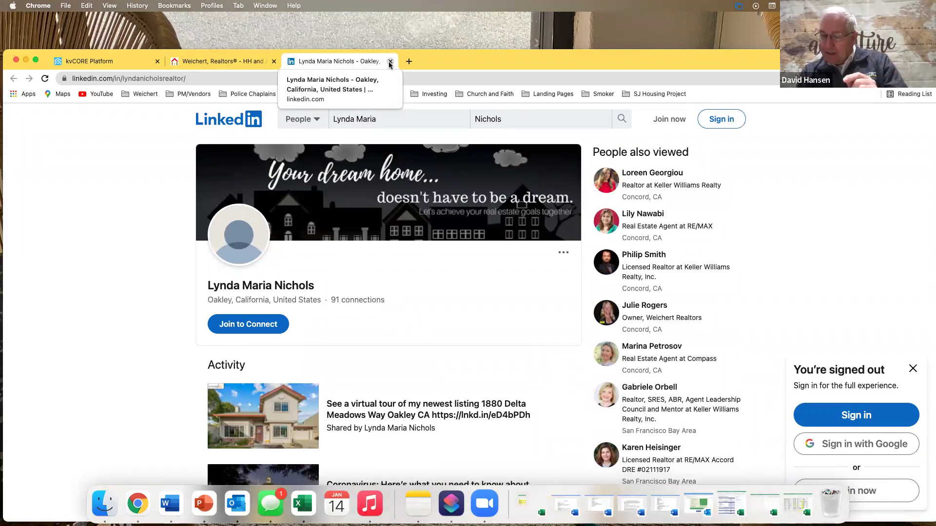
{"action": "key", "text": "super+w"}
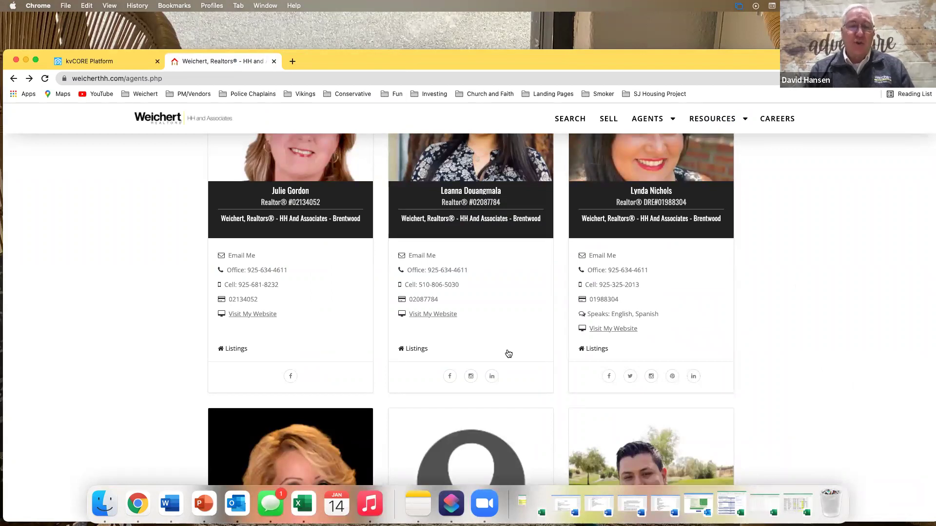
Open the Facebook page from the neighbouring agent card with only a Facebook link and examine its intro details, photos and posts.
{"action": "left_click", "coordinate": [291, 376]}
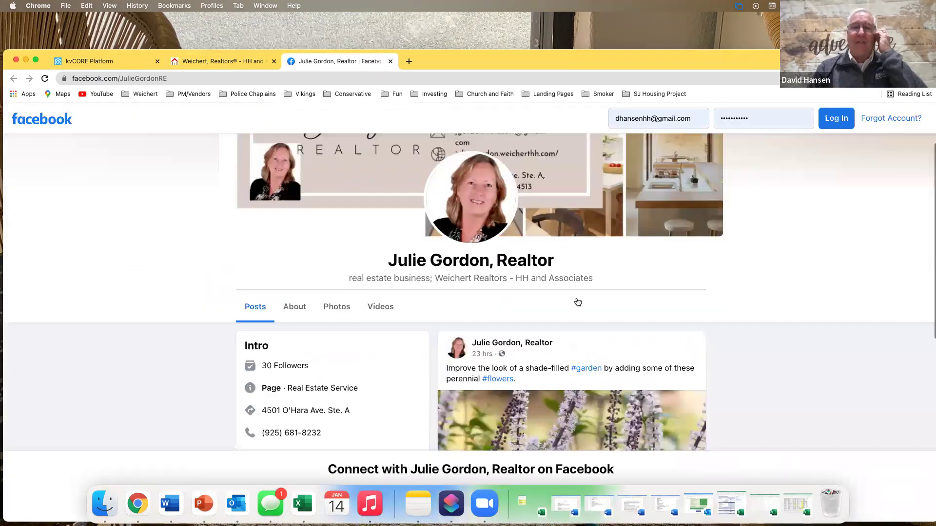
{"action": "scroll", "coordinate": [180, 296], "scroll_direction": "down", "scroll_amount": 3}
{"action": "scroll", "coordinate": [182, 300], "scroll_direction": "down", "scroll_amount": 3}
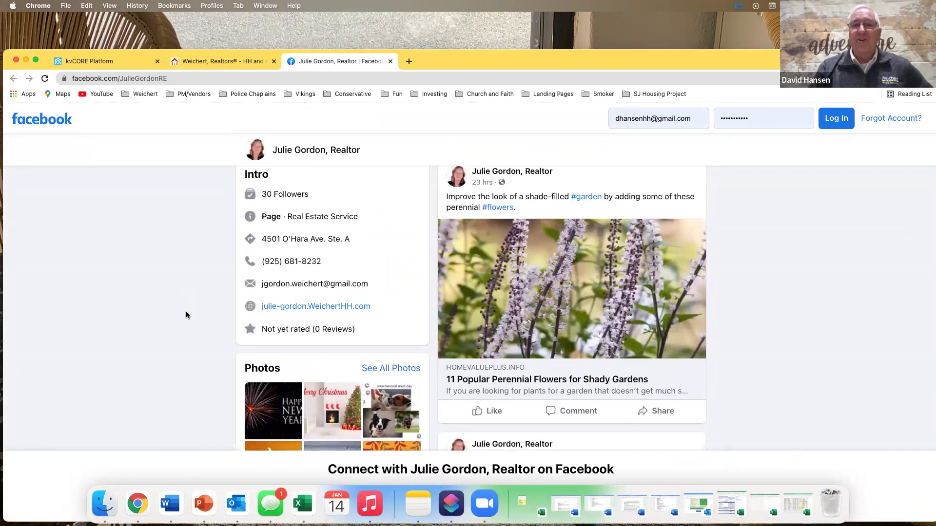
{"action": "scroll", "coordinate": [185, 315], "scroll_direction": "down", "scroll_amount": 3}
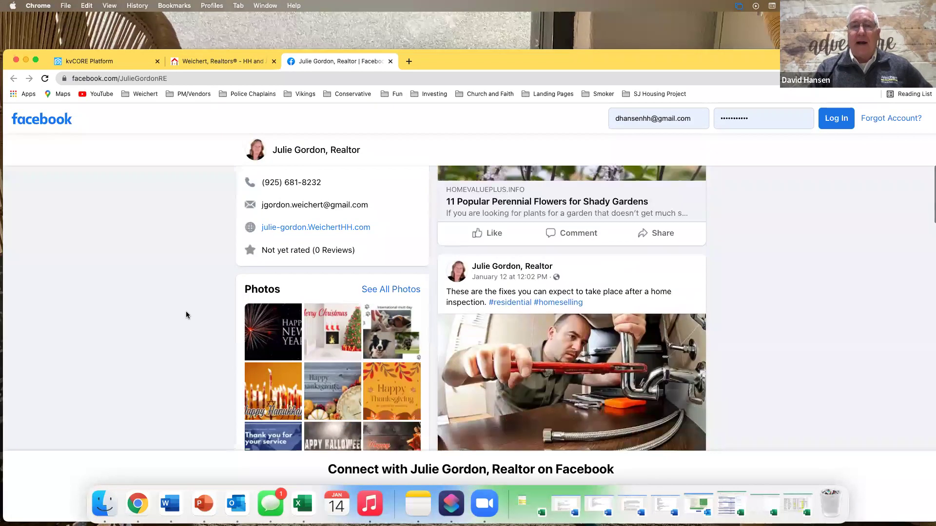
{"action": "scroll", "coordinate": [185, 314], "scroll_direction": "down", "scroll_amount": 5}
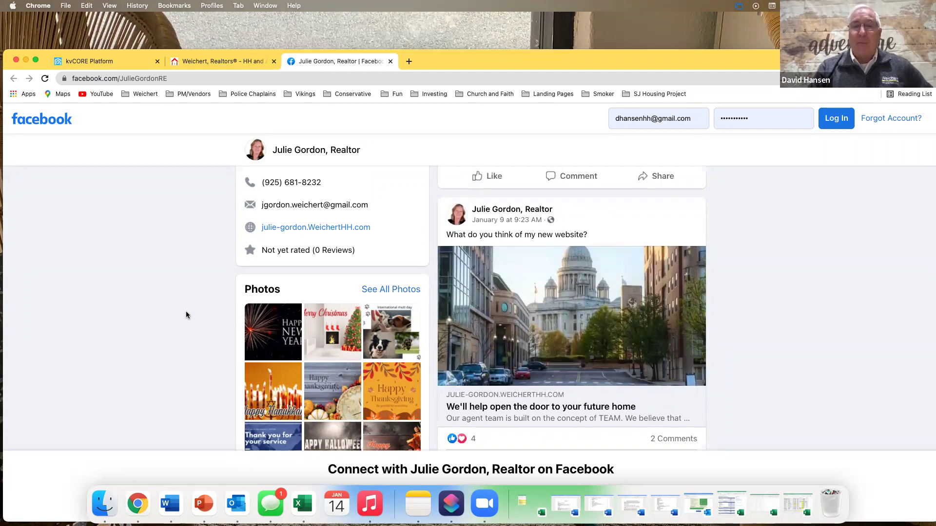
{"action": "scroll", "coordinate": [186, 312], "scroll_direction": "down", "scroll_amount": 7}
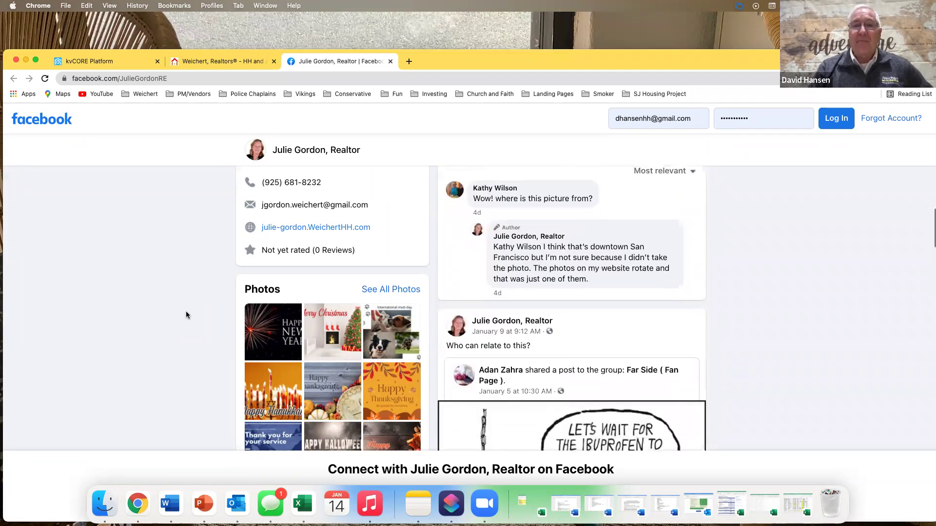
{"action": "scroll", "coordinate": [186, 315], "scroll_direction": "down", "scroll_amount": 3}
{"action": "scroll", "coordinate": [186, 315], "scroll_direction": "down", "scroll_amount": 3}
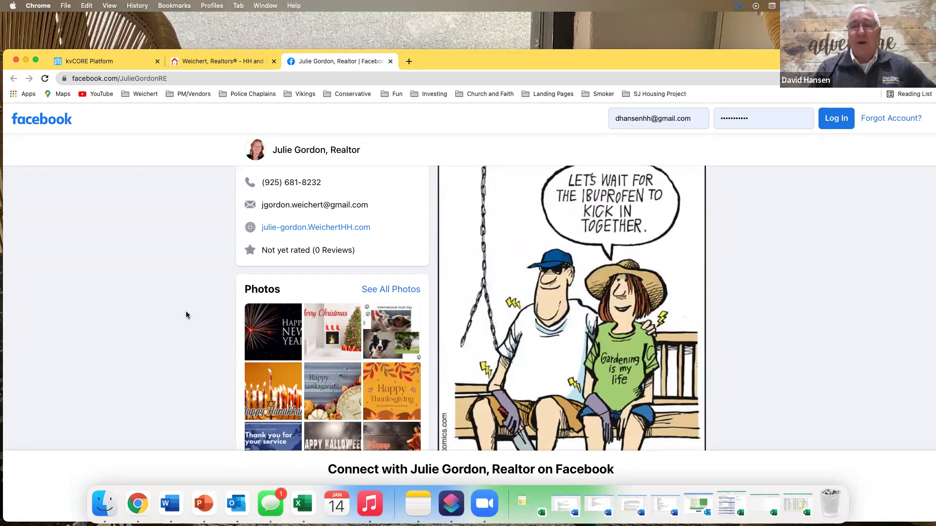
{"action": "scroll", "coordinate": [186, 312], "scroll_direction": "down", "scroll_amount": 6}
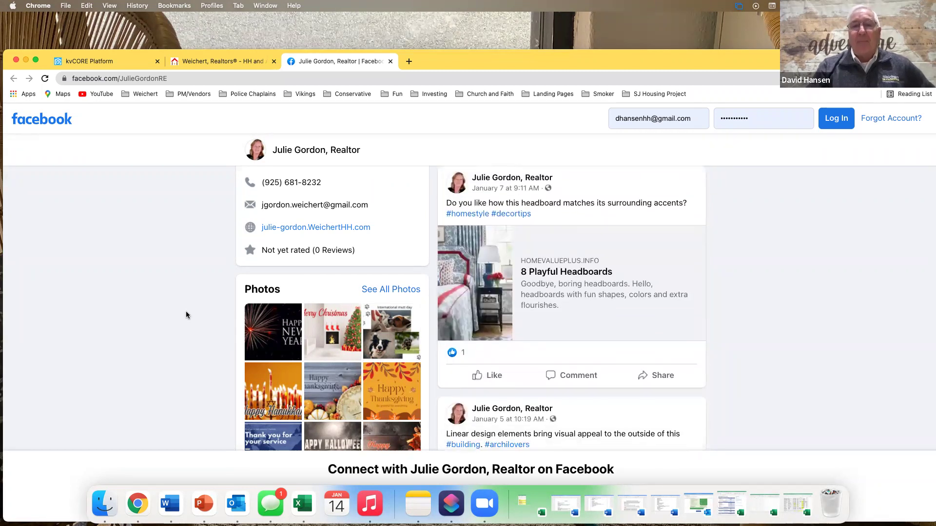
{"action": "scroll", "coordinate": [185, 312], "scroll_direction": "down", "scroll_amount": 5}
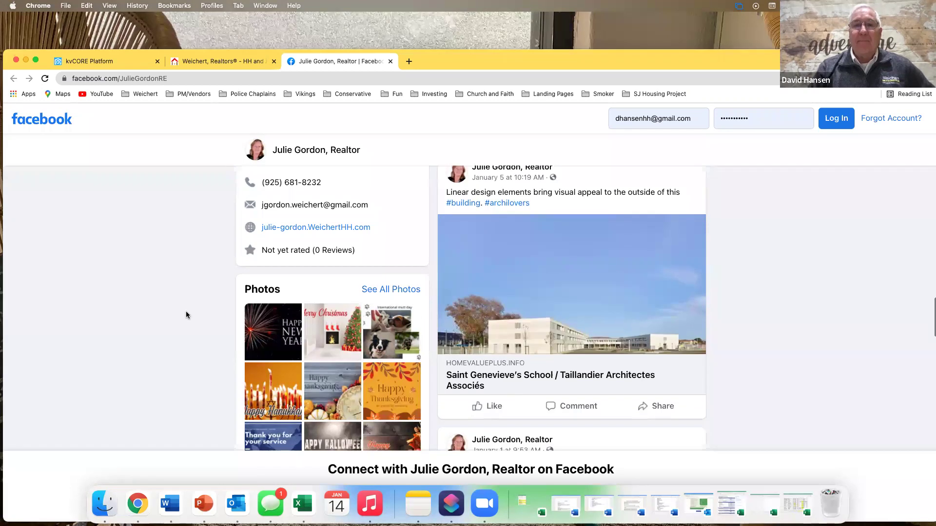
{"action": "scroll", "coordinate": [186, 312], "scroll_direction": "up", "scroll_amount": 1}
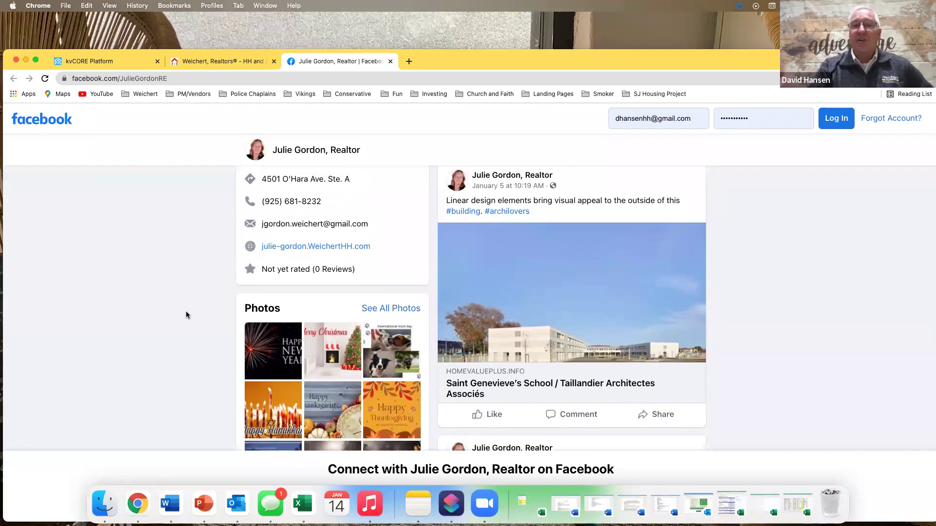
{"action": "scroll", "coordinate": [186, 314], "scroll_direction": "down", "scroll_amount": 3}
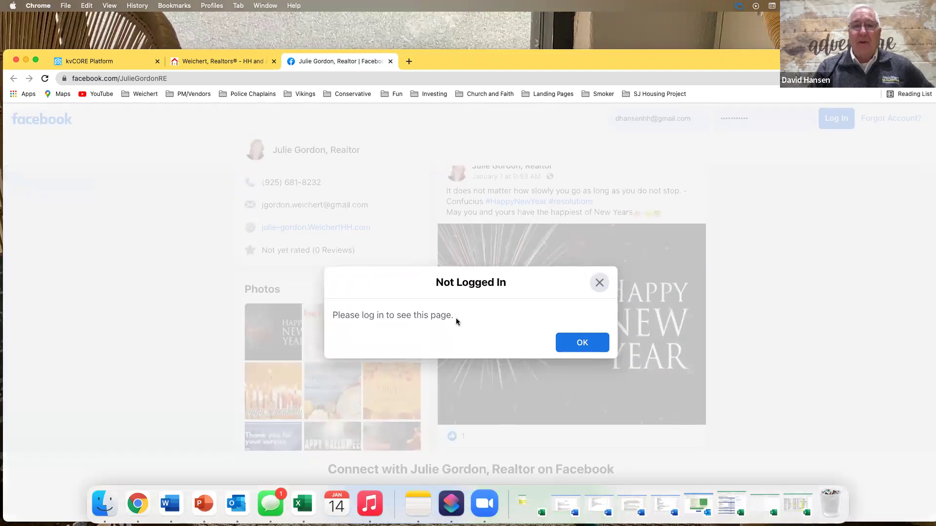
Try to dismiss the Not Logged In message on the Facebook page, and close the page.
{"action": "left_click", "coordinate": [599, 282]}
{"action": "left_click", "coordinate": [567, 341]}
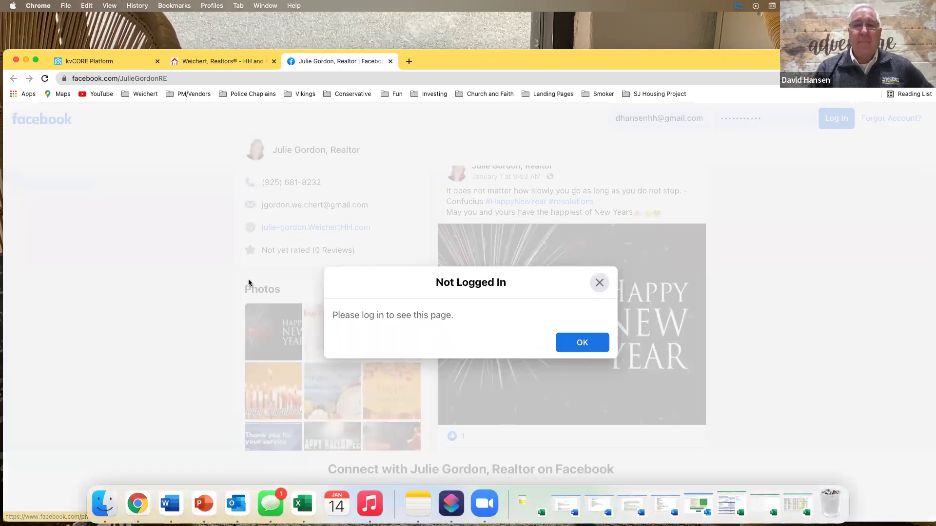
{"action": "left_click", "coordinate": [599, 282]}
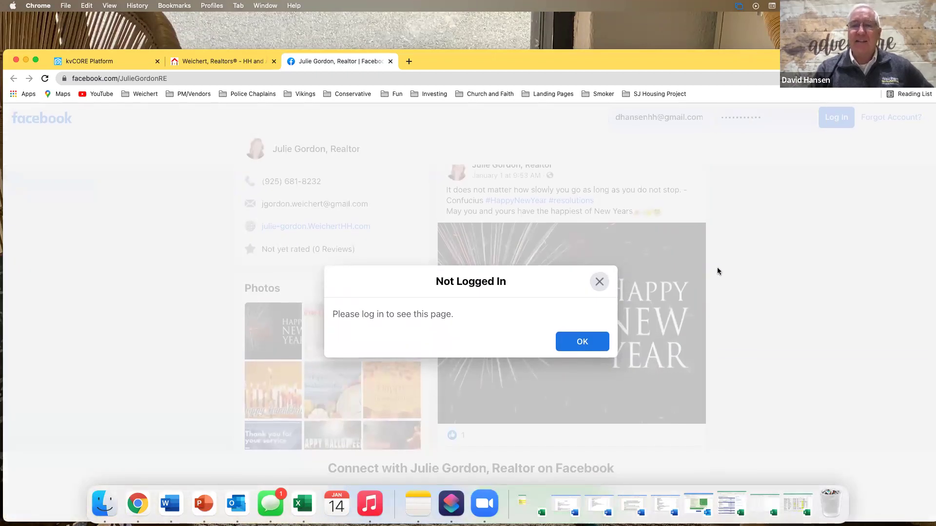
{"action": "left_click", "coordinate": [390, 61]}
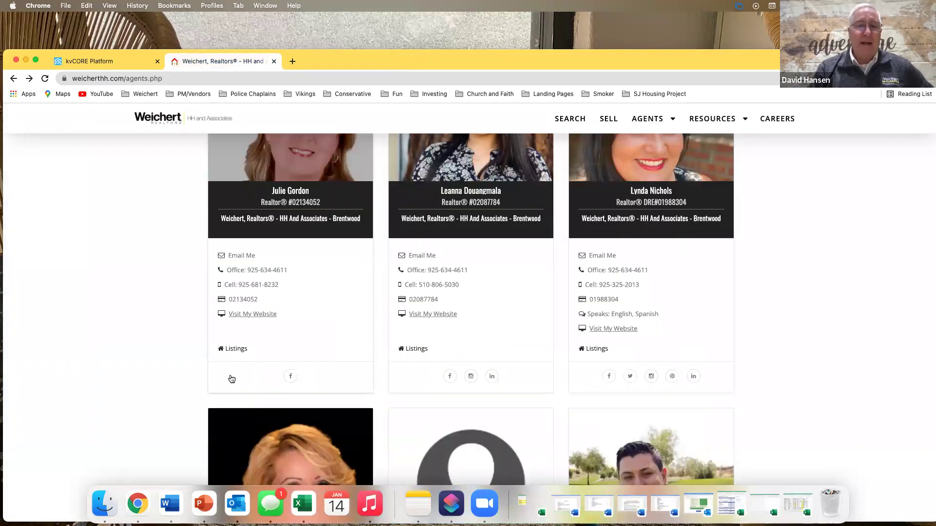
Reopen the Facebook page from that agent card, look over its intro and first post, and close it again.
{"action": "left_click", "coordinate": [291, 376]}
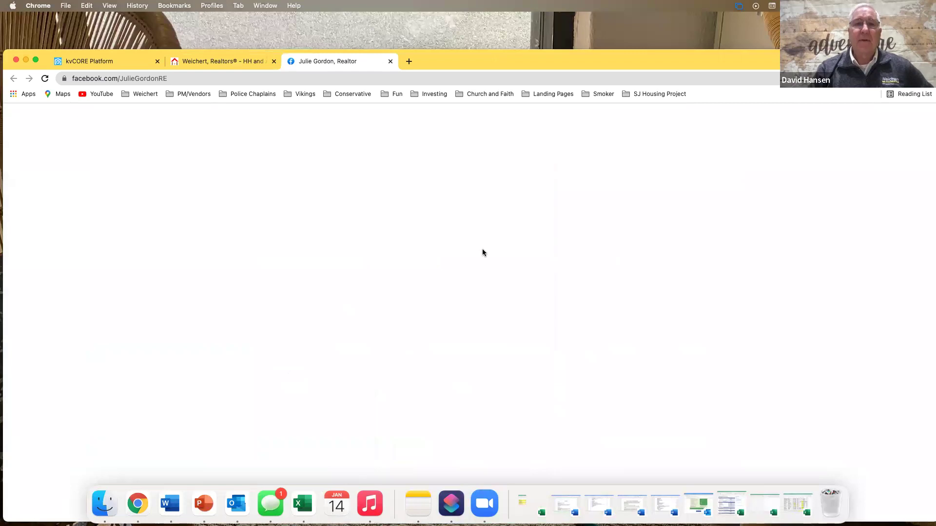
{"action": "scroll", "coordinate": [719, 305], "scroll_direction": "down", "scroll_amount": 2}
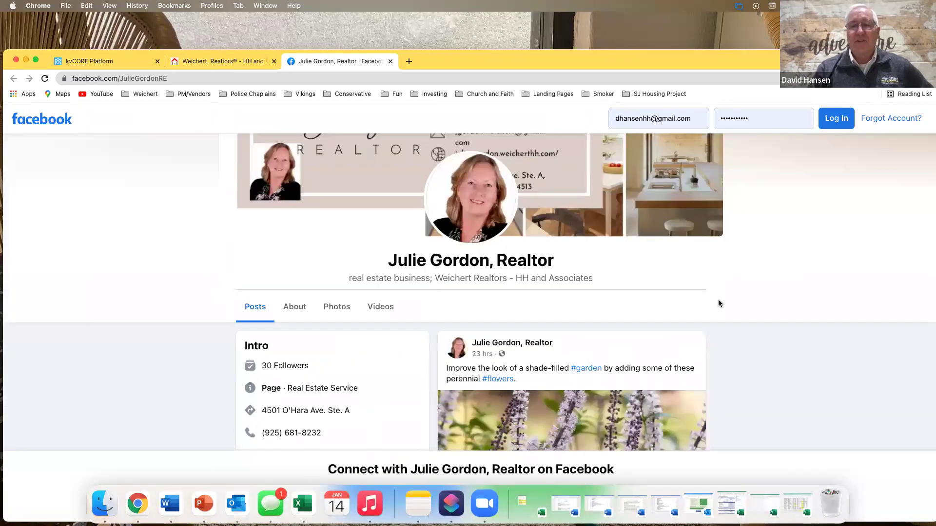
{"action": "scroll", "coordinate": [720, 305], "scroll_direction": "down", "scroll_amount": 4}
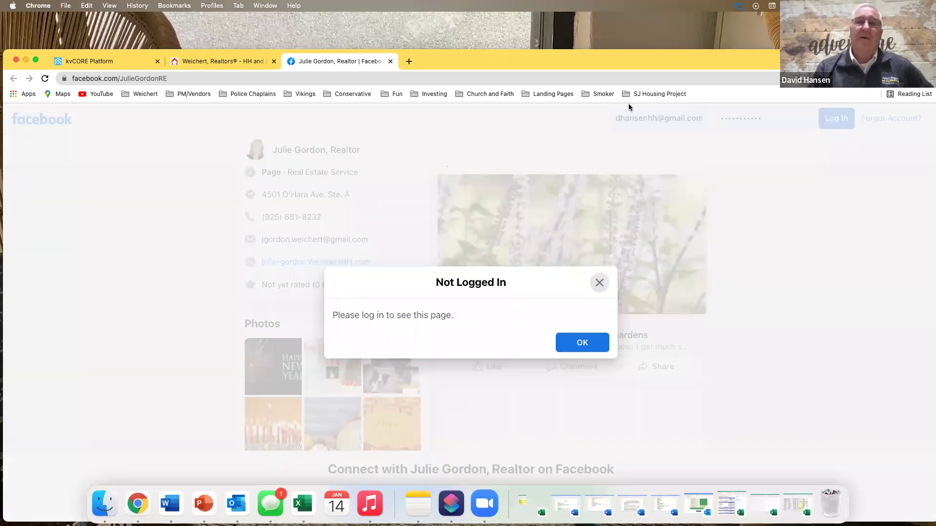
{"action": "left_click", "coordinate": [390, 61]}
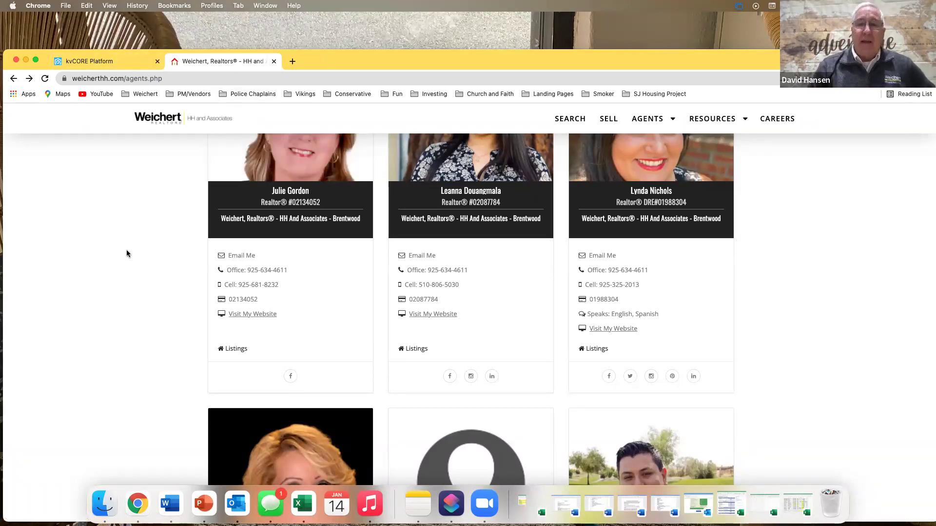
Find an earlier roster card with only Facebook and LinkedIn links, check its LinkedIn link and the LinkedIn sign-in page, and close the page.
{"action": "scroll", "coordinate": [126, 253], "scroll_direction": "down", "scroll_amount": 2}
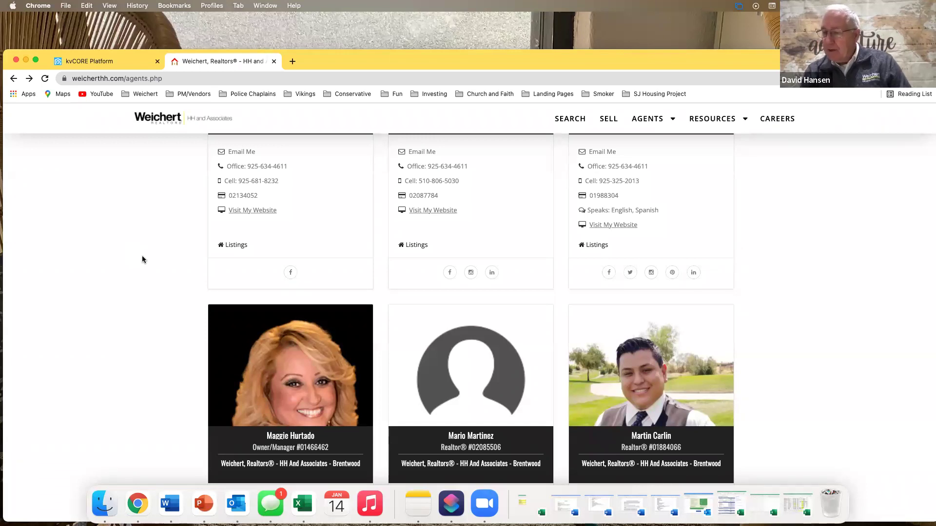
{"action": "scroll", "coordinate": [751, 293], "scroll_direction": "up", "scroll_amount": 1}
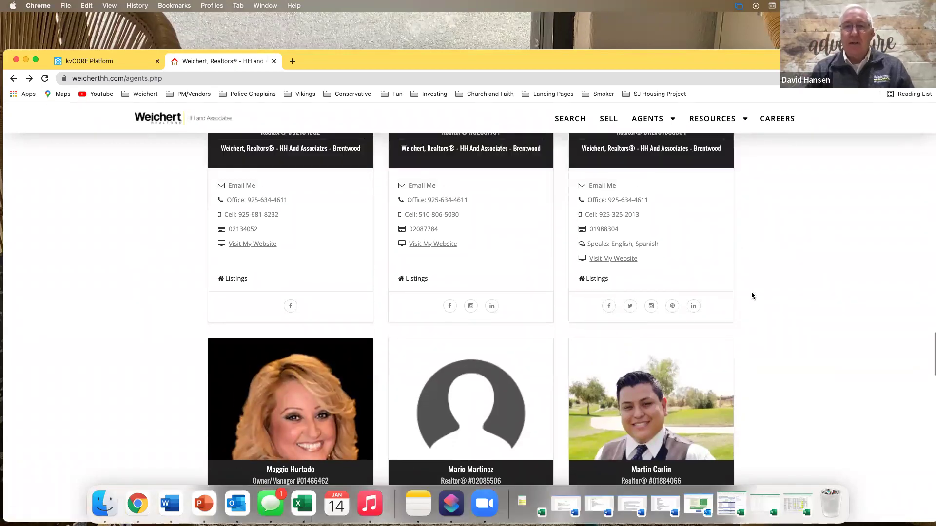
{"action": "scroll", "coordinate": [752, 295], "scroll_direction": "up", "scroll_amount": 20}
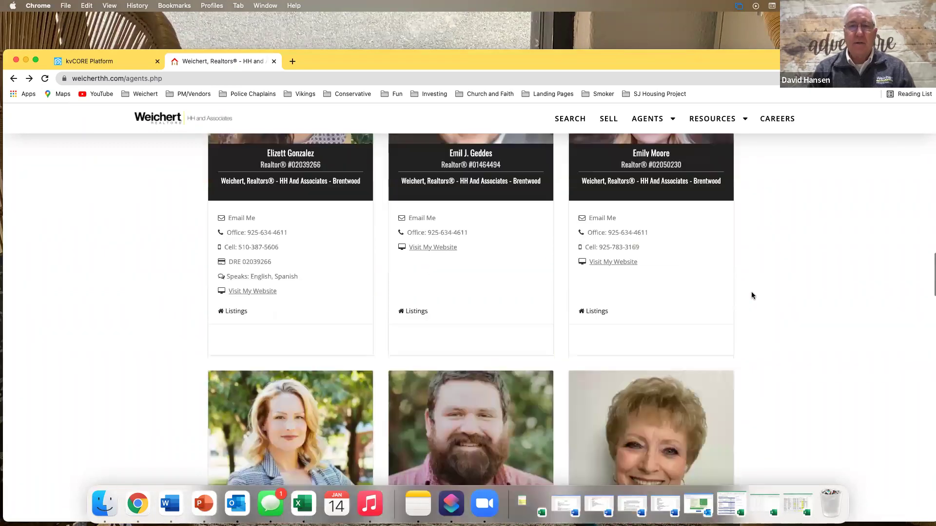
{"action": "scroll", "coordinate": [752, 295], "scroll_direction": "up", "scroll_amount": 15}
{"action": "scroll", "coordinate": [751, 295], "scroll_direction": "up", "scroll_amount": 10}
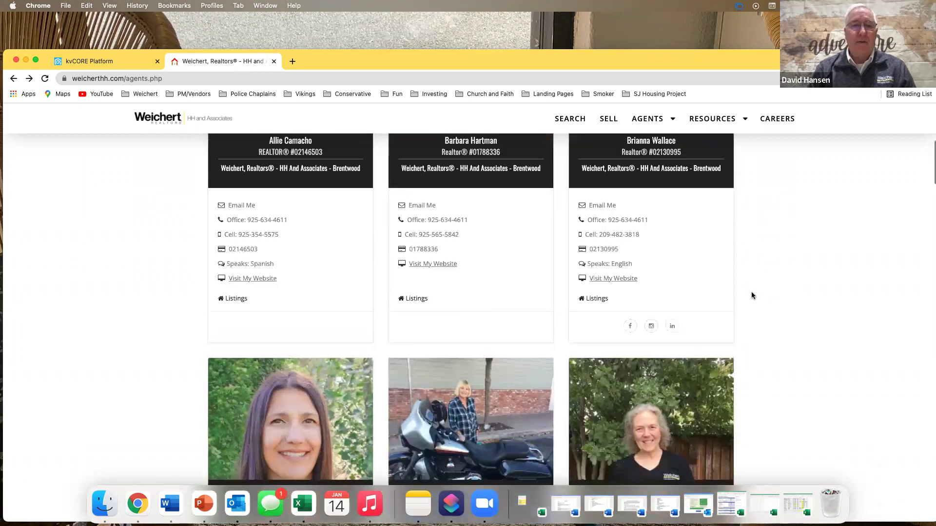
{"action": "scroll", "coordinate": [751, 295], "scroll_direction": "down", "scroll_amount": 6}
{"action": "left_click", "coordinate": [303, 384]}
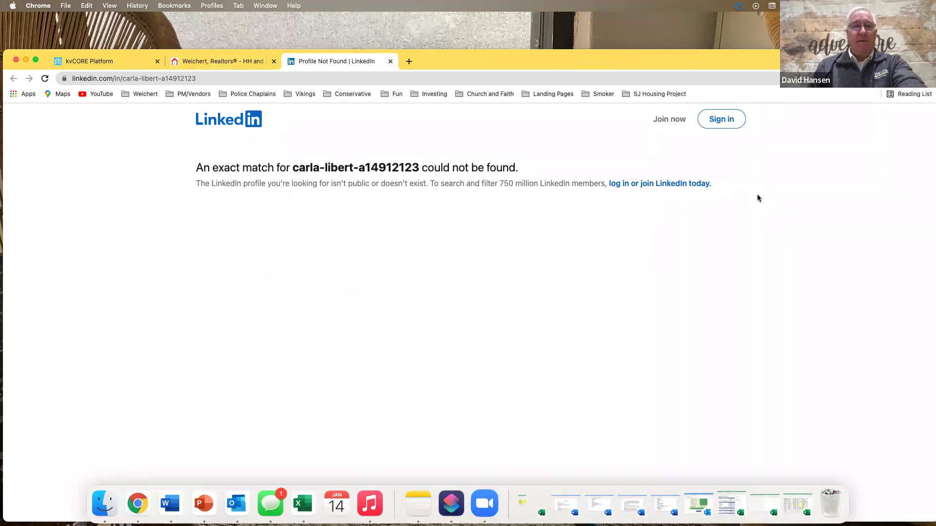
{"action": "left_click", "coordinate": [729, 129]}
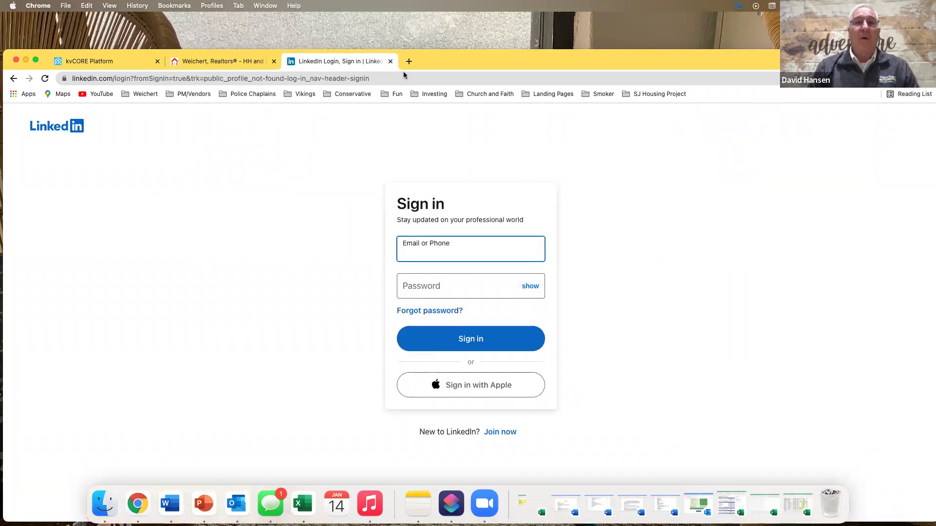
{"action": "key", "text": "super+w"}
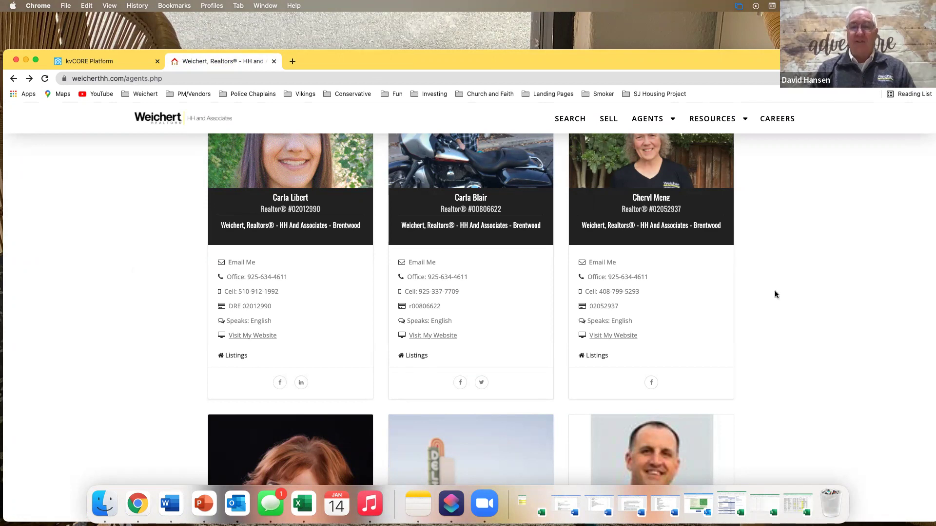
Find the Owner/Manager's card further down the roster, check where its Facebook link leads, and close the page.
{"action": "scroll", "coordinate": [776, 344], "scroll_direction": "down", "scroll_amount": 2}
{"action": "scroll", "coordinate": [776, 344], "scroll_direction": "down", "scroll_amount": 4}
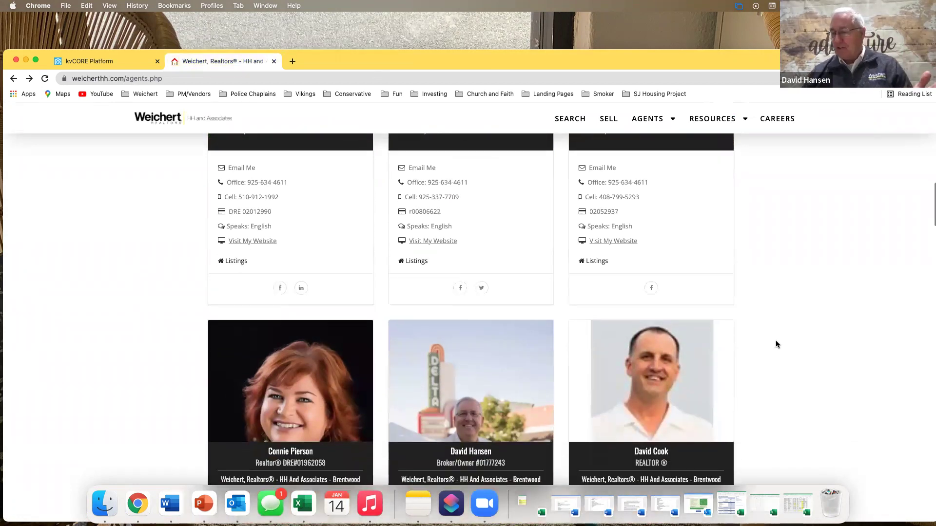
{"action": "scroll", "coordinate": [776, 344], "scroll_direction": "down", "scroll_amount": 19}
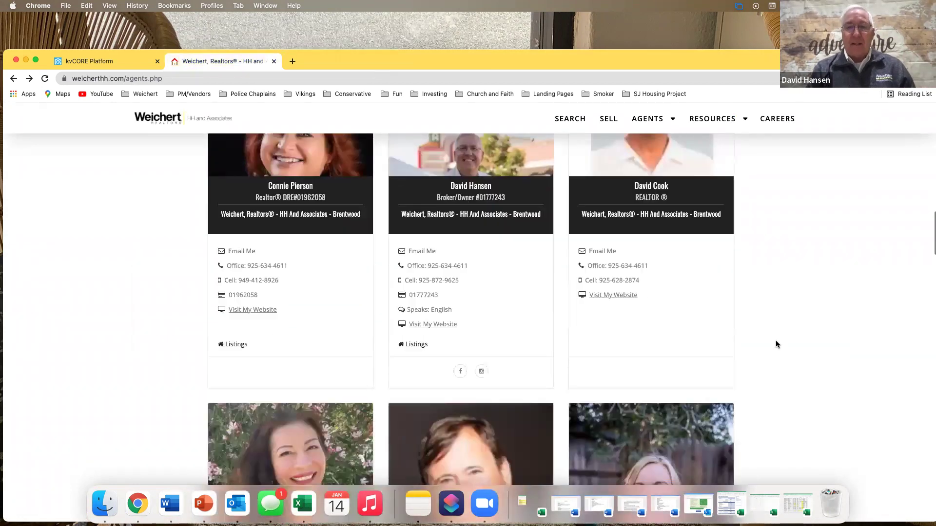
{"action": "scroll", "coordinate": [776, 345], "scroll_direction": "up", "scroll_amount": 20}
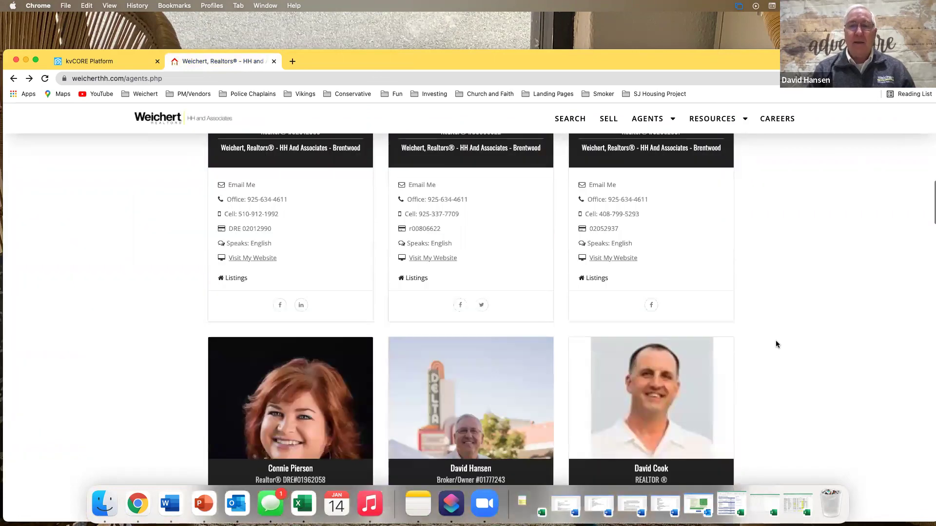
{"action": "scroll", "coordinate": [776, 344], "scroll_direction": "down", "scroll_amount": 20}
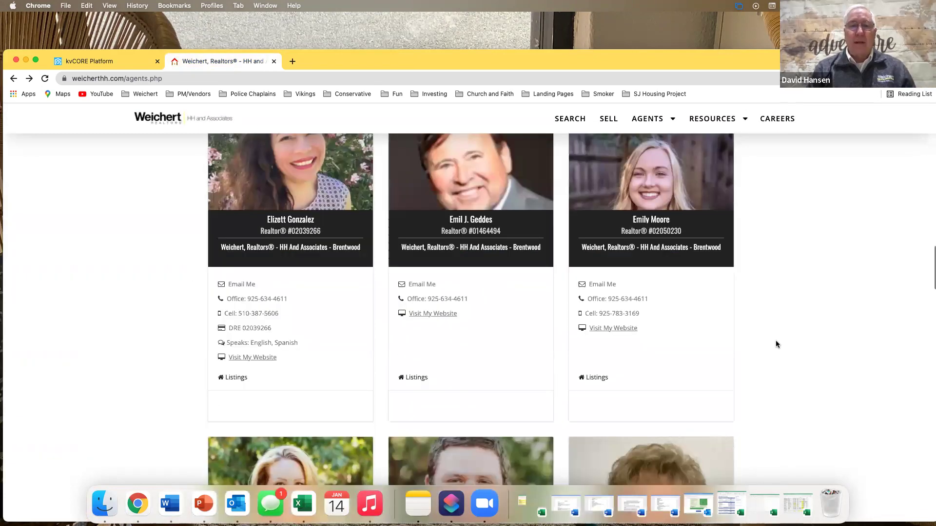
{"action": "scroll", "coordinate": [776, 344], "scroll_direction": "down", "scroll_amount": 20}
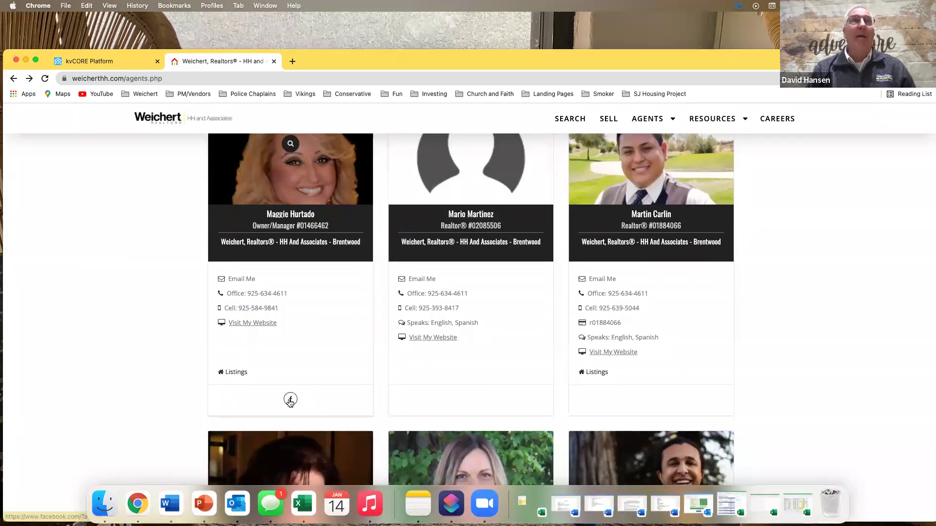
{"action": "left_click", "coordinate": [290, 399]}
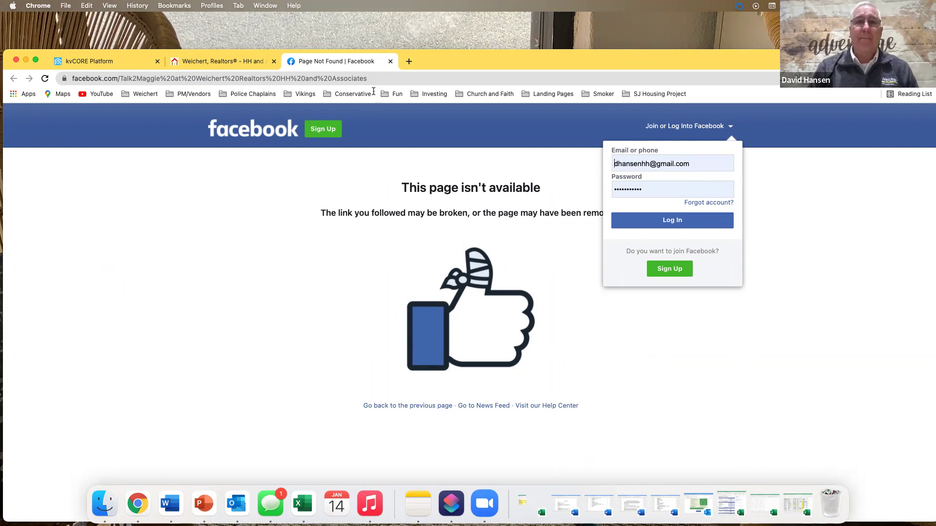
{"action": "left_click", "coordinate": [390, 61]}
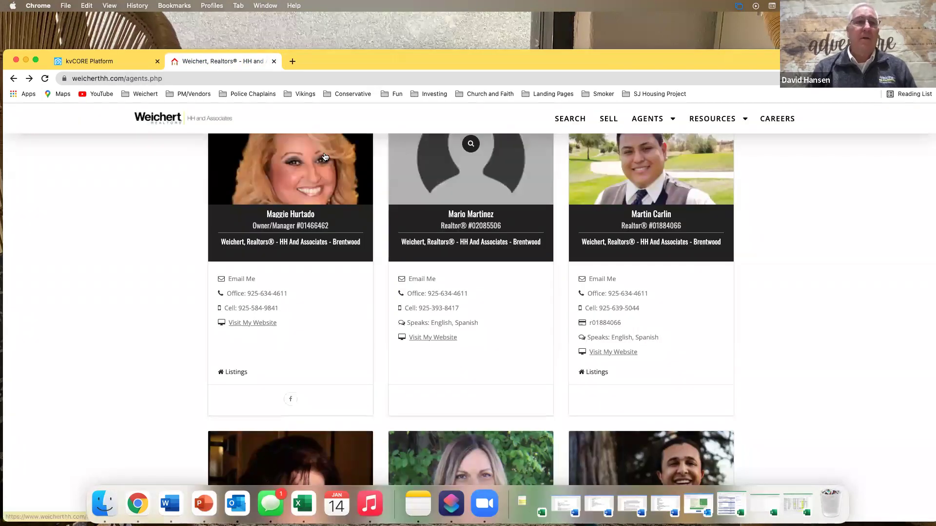
Switch to the kvCORE Platform page, revisit My Profile, and open the list of all agents.
{"action": "left_click", "coordinate": [116, 60]}
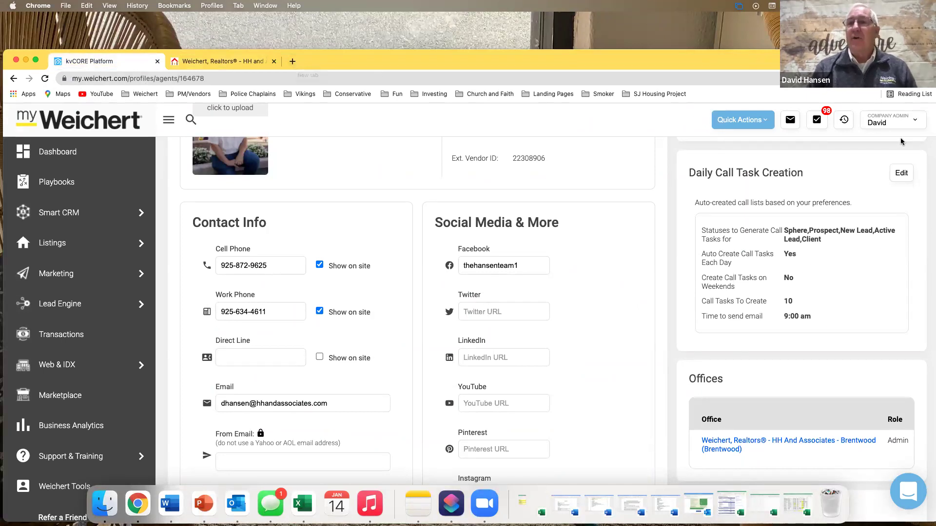
{"action": "left_click", "coordinate": [918, 125]}
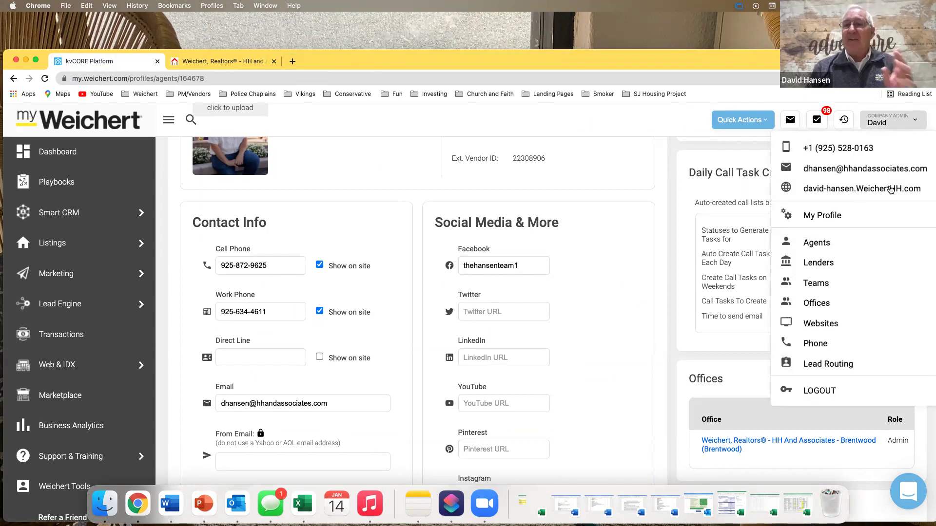
{"action": "left_click", "coordinate": [835, 217]}
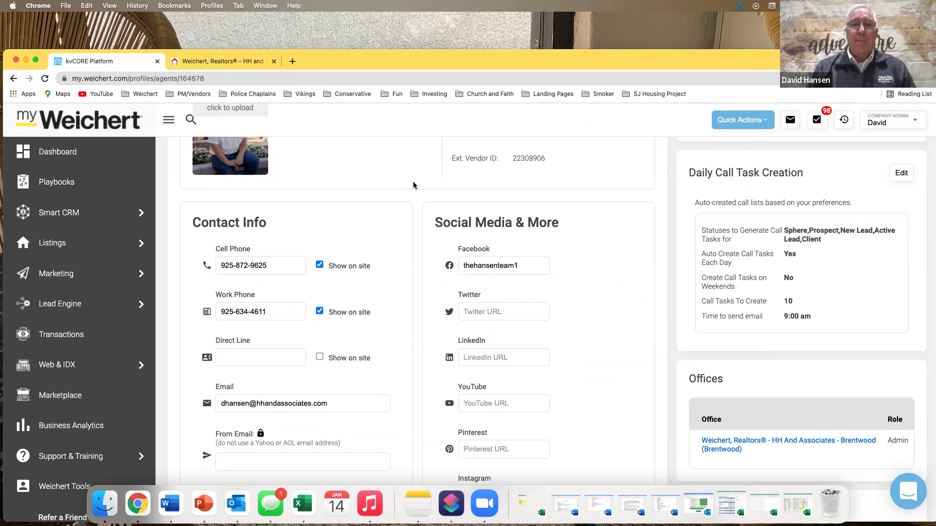
{"action": "left_click", "coordinate": [888, 125]}
{"action": "left_click", "coordinate": [824, 240]}
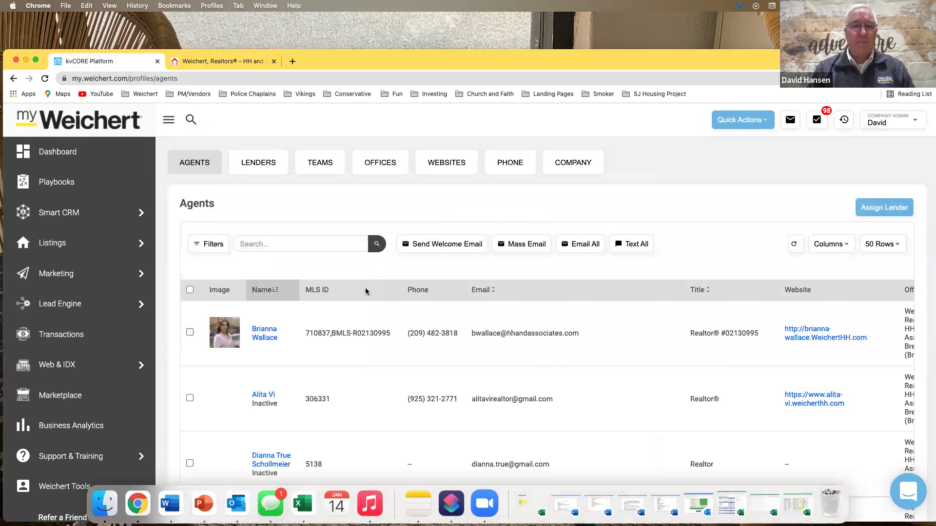
Open the kvCORE profile of the agent whose roster card has Facebook and LinkedIn links, and examine its Social Media & More section.
{"action": "scroll", "coordinate": [368, 351], "scroll_direction": "down", "scroll_amount": 10}
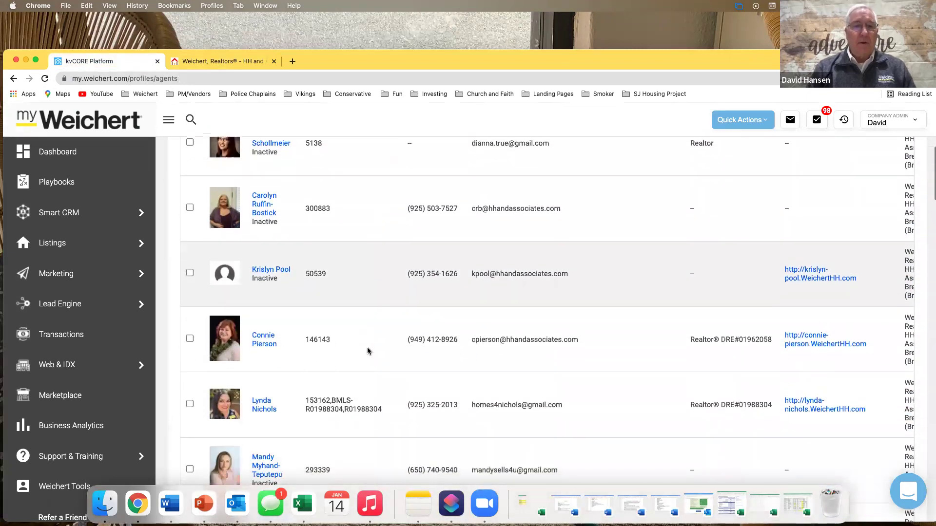
{"action": "scroll", "coordinate": [368, 351], "scroll_direction": "down", "scroll_amount": 8}
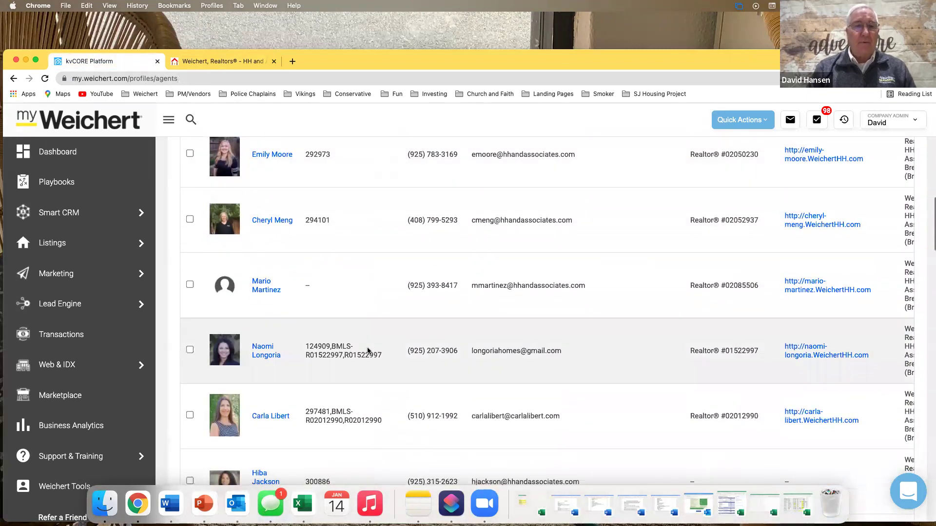
{"action": "scroll", "coordinate": [368, 351], "scroll_direction": "down", "scroll_amount": 3}
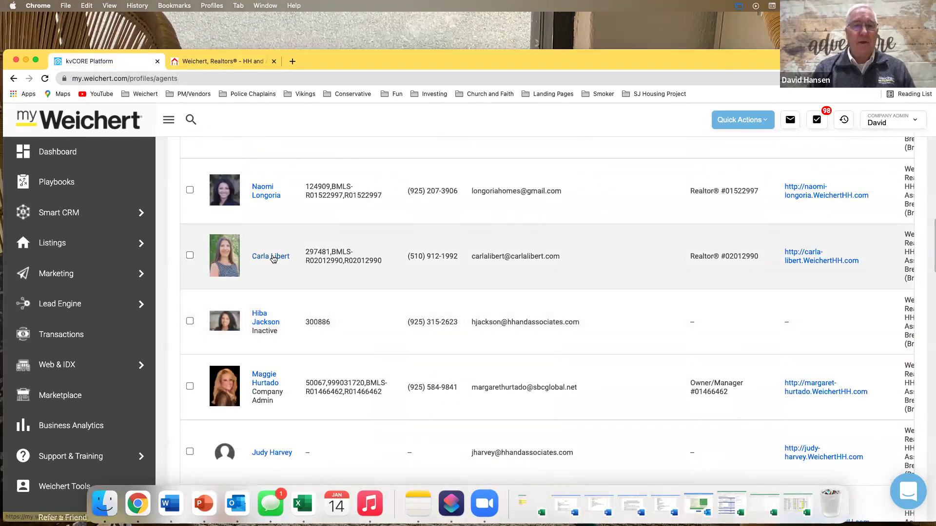
{"action": "left_click", "coordinate": [343, 249]}
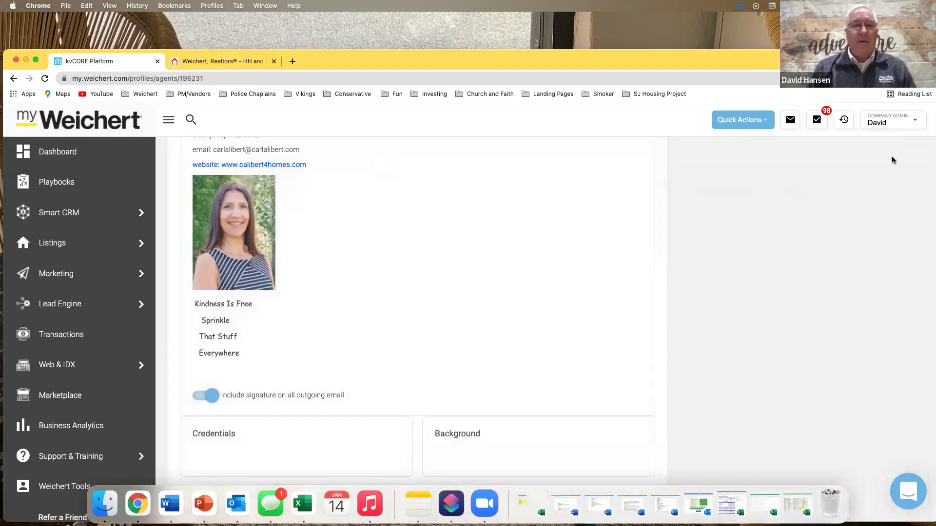
{"action": "scroll", "coordinate": [850, 242], "scroll_direction": "up", "scroll_amount": 10}
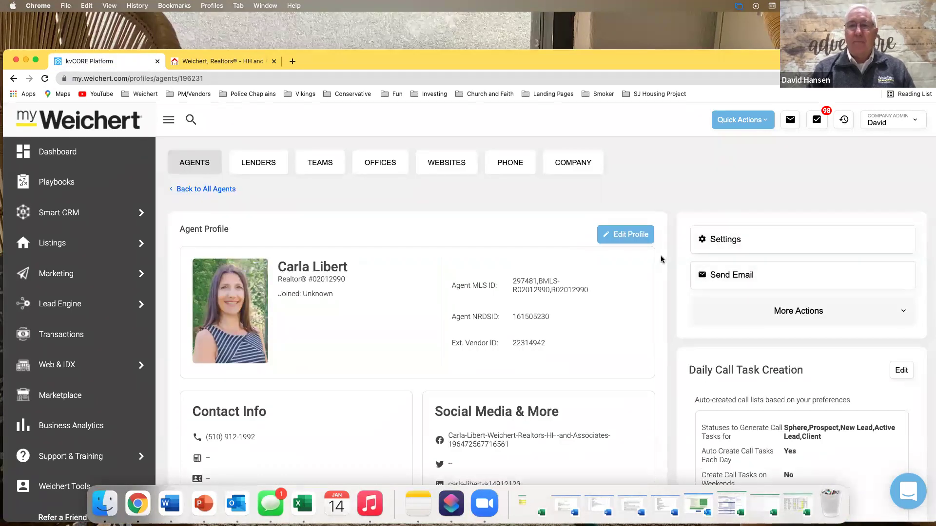
{"action": "scroll", "coordinate": [671, 255], "scroll_direction": "down", "scroll_amount": 4}
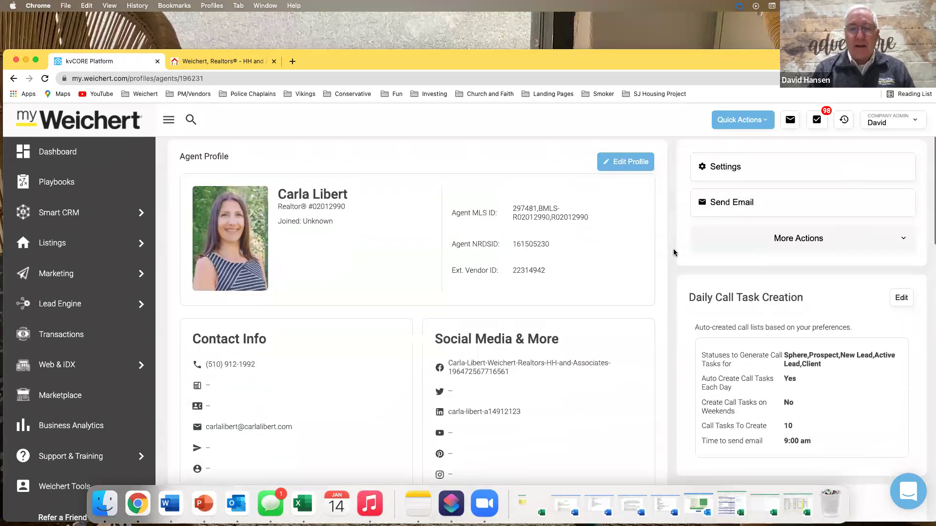
{"action": "scroll", "coordinate": [674, 253], "scroll_direction": "down", "scroll_amount": 1}
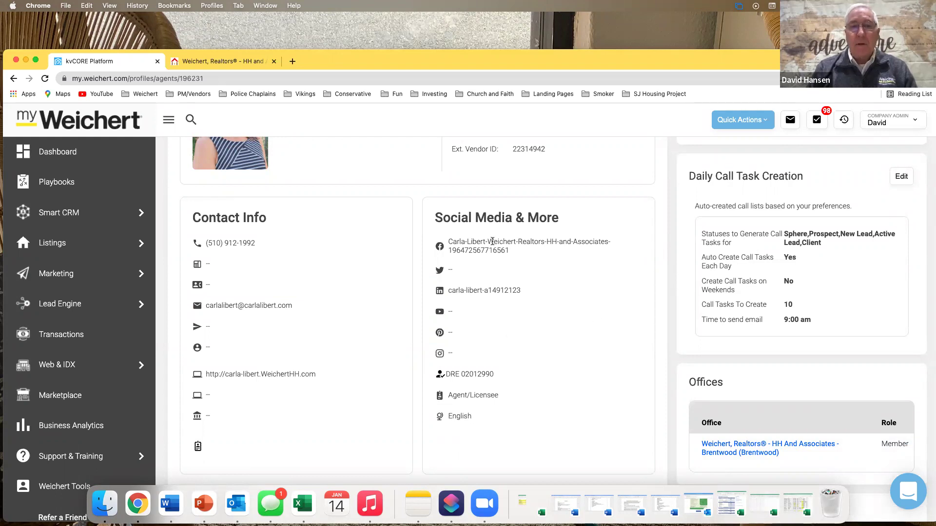
Return to the Weichert agent roster and look through the remaining cards down to the Areas We Cover section.
{"action": "left_click", "coordinate": [210, 64]}
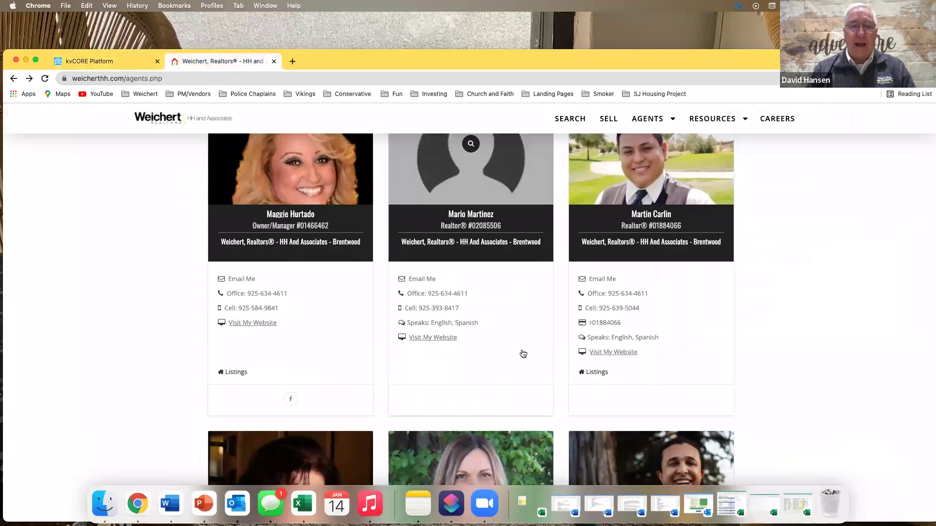
{"action": "scroll", "coordinate": [522, 353], "scroll_direction": "down", "scroll_amount": 5}
{"action": "scroll", "coordinate": [522, 352], "scroll_direction": "down", "scroll_amount": 10}
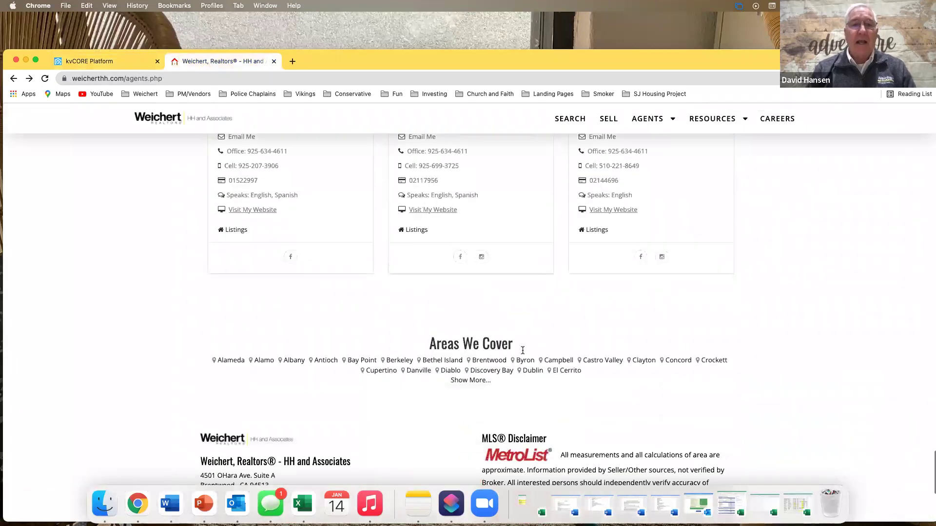
{"action": "scroll", "coordinate": [522, 353], "scroll_direction": "up", "scroll_amount": 8}
{"action": "scroll", "coordinate": [523, 354], "scroll_direction": "down", "scroll_amount": 12}
{"action": "scroll", "coordinate": [523, 354], "scroll_direction": "up", "scroll_amount": 6}
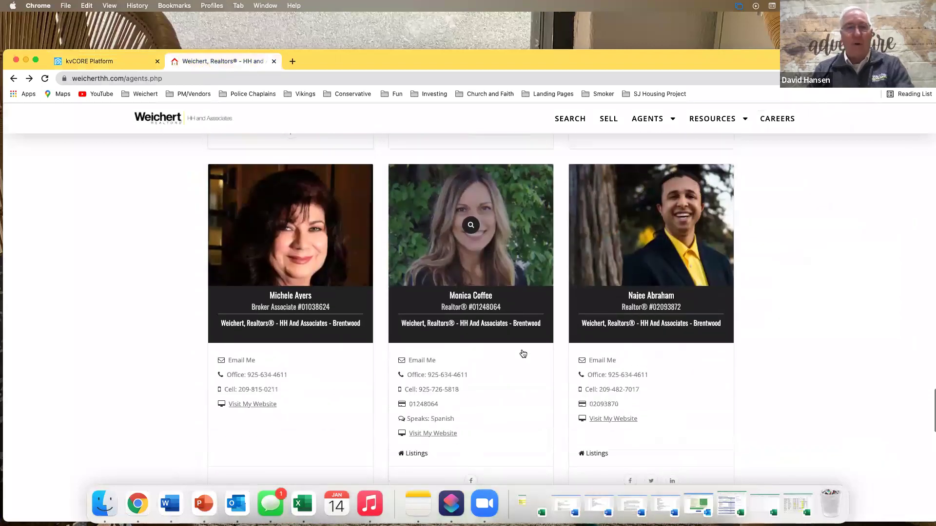
Go back to the roster card with only Facebook and LinkedIn links, view its Facebook page, and close it.
{"action": "scroll", "coordinate": [523, 354], "scroll_direction": "up", "scroll_amount": 13}
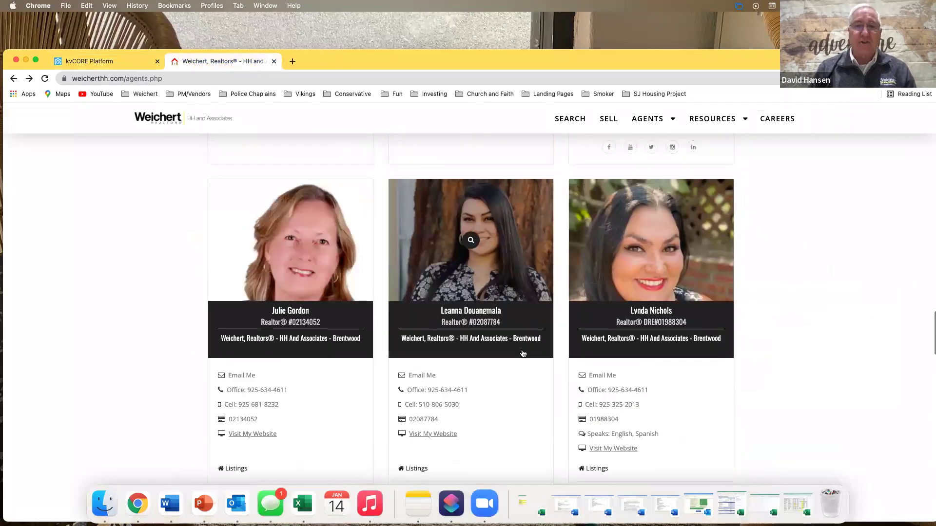
{"action": "scroll", "coordinate": [523, 354], "scroll_direction": "up", "scroll_amount": 10}
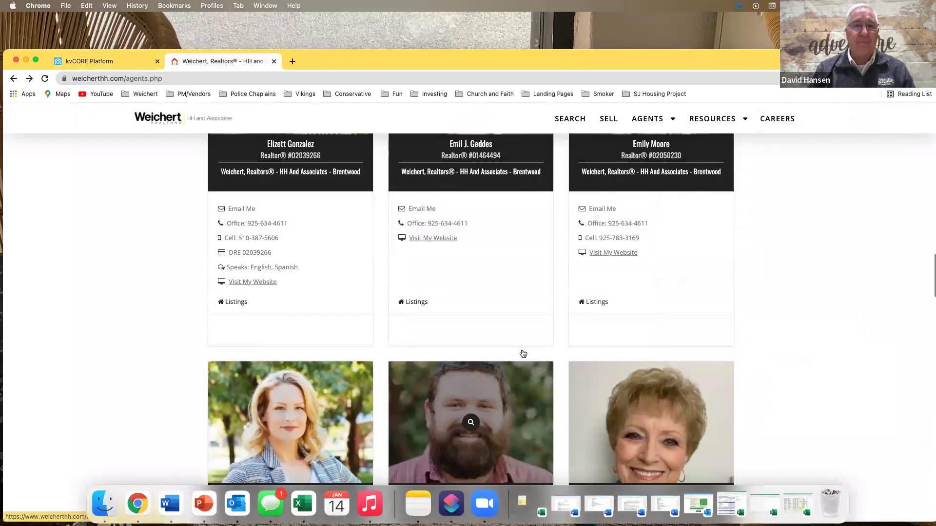
{"action": "scroll", "coordinate": [523, 354], "scroll_direction": "up", "scroll_amount": 10}
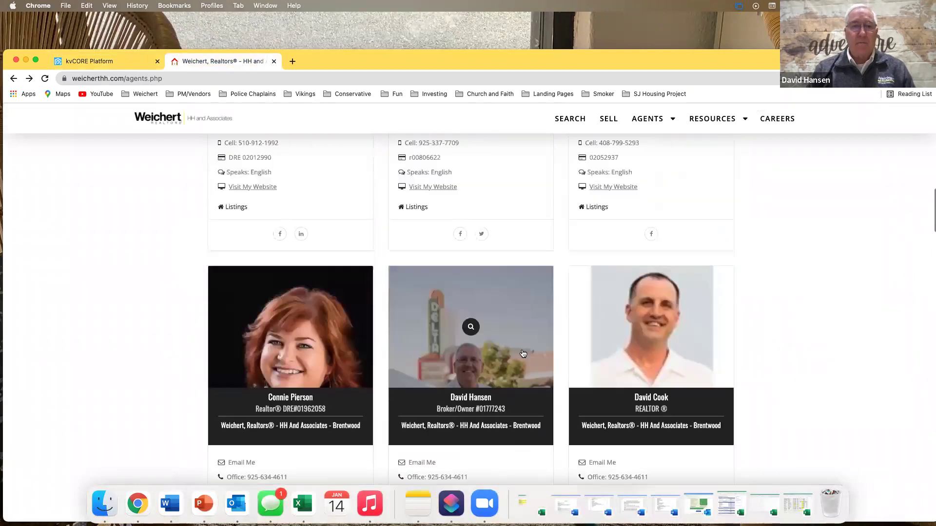
{"action": "scroll", "coordinate": [523, 353], "scroll_direction": "down", "scroll_amount": 3}
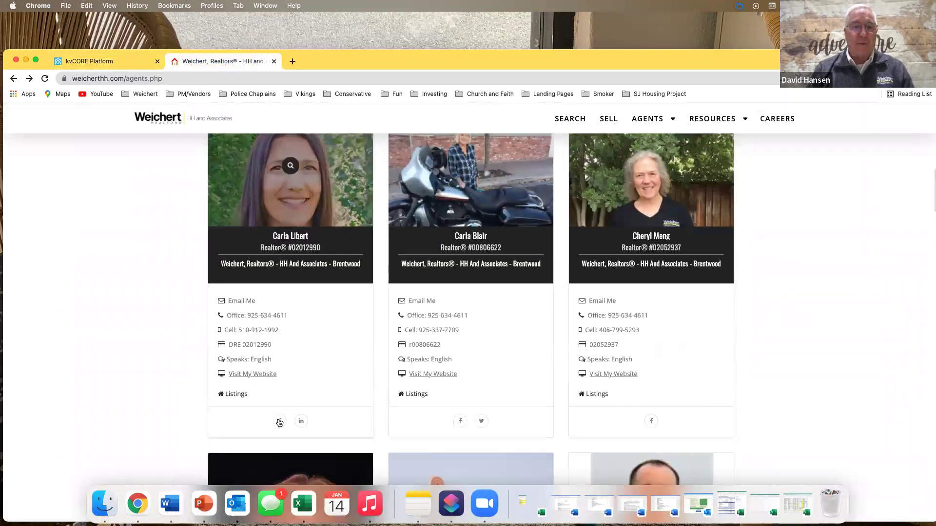
{"action": "left_click", "coordinate": [279, 420]}
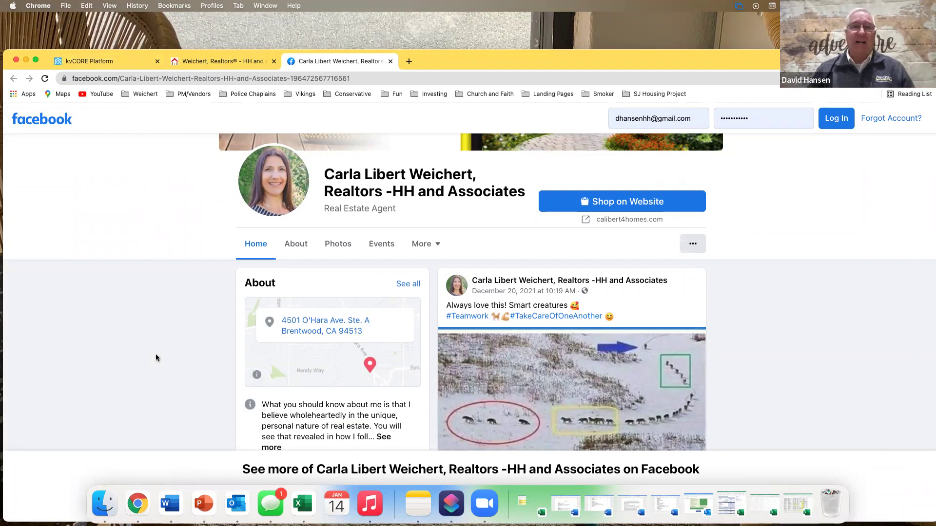
{"action": "left_click", "coordinate": [391, 62]}
{"action": "scroll", "coordinate": [129, 290], "scroll_direction": "up", "scroll_amount": 1}
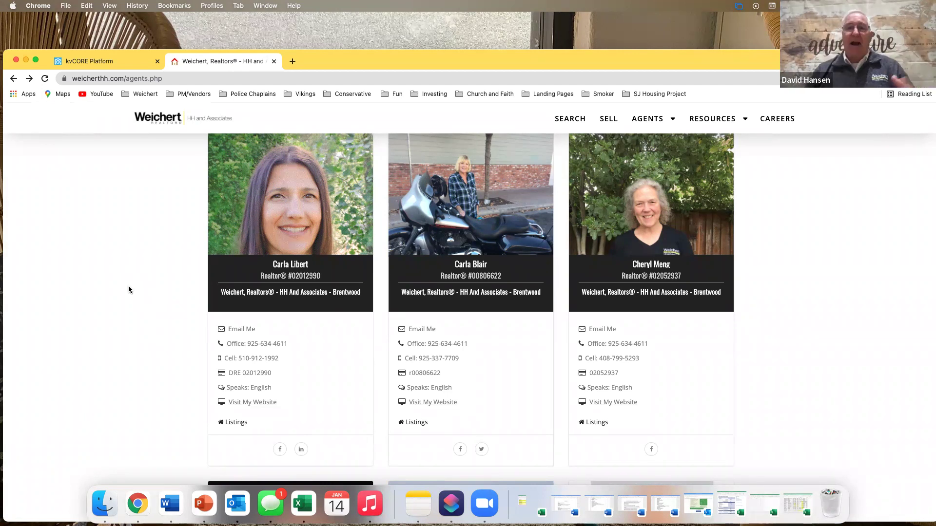
Return to that agent's kvCORE profile and review its Contact Info, Social Media & More and About Me sections.
{"action": "left_click", "coordinate": [80, 61]}
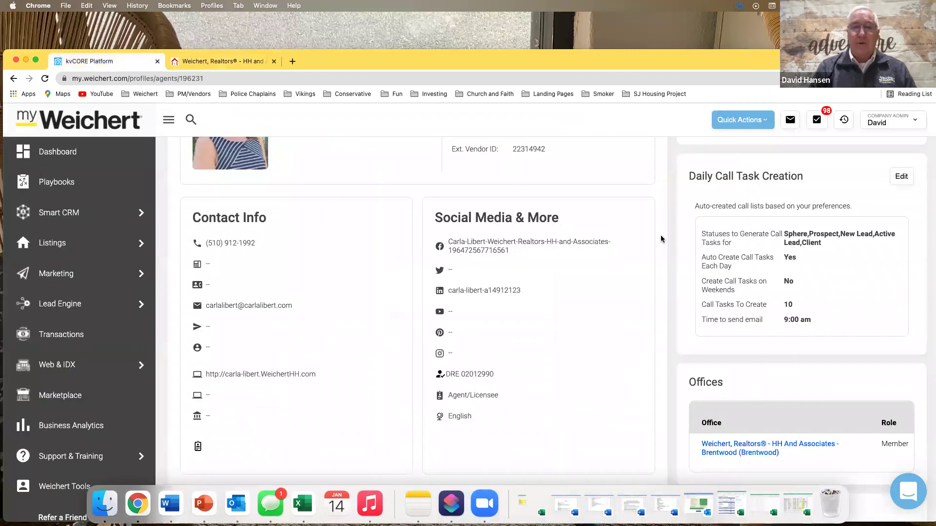
{"action": "scroll", "coordinate": [661, 239], "scroll_direction": "down", "scroll_amount": 3}
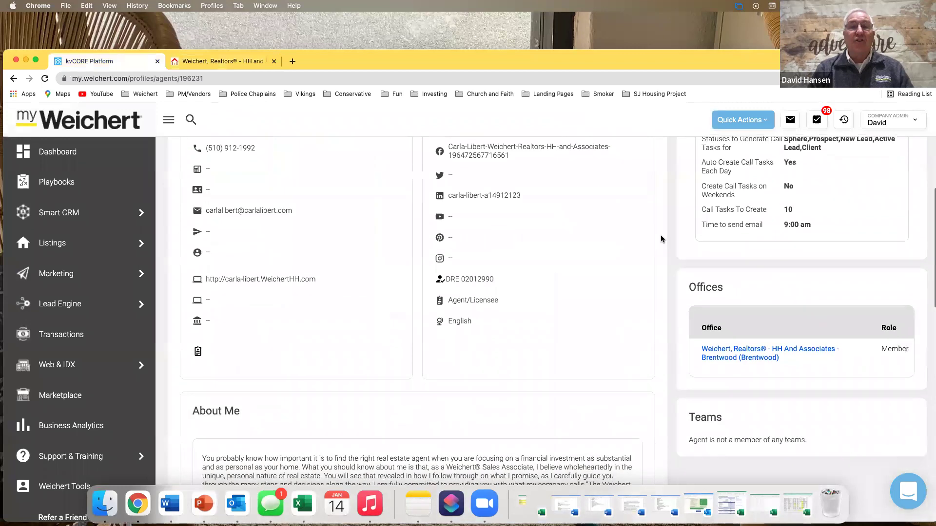
{"action": "scroll", "coordinate": [661, 238], "scroll_direction": "up", "scroll_amount": 2}
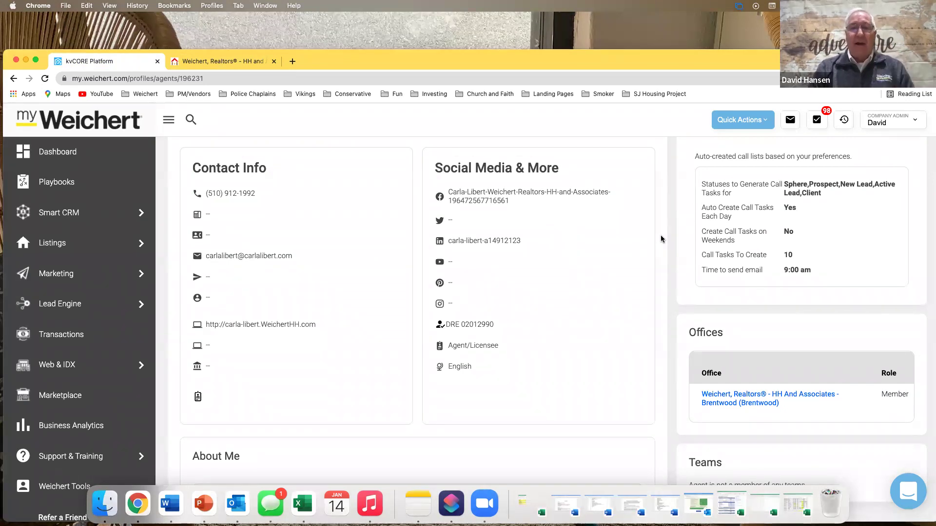
{"action": "scroll", "coordinate": [661, 237], "scroll_direction": "down", "scroll_amount": 5}
{"action": "scroll", "coordinate": [661, 239], "scroll_direction": "down", "scroll_amount": 2}
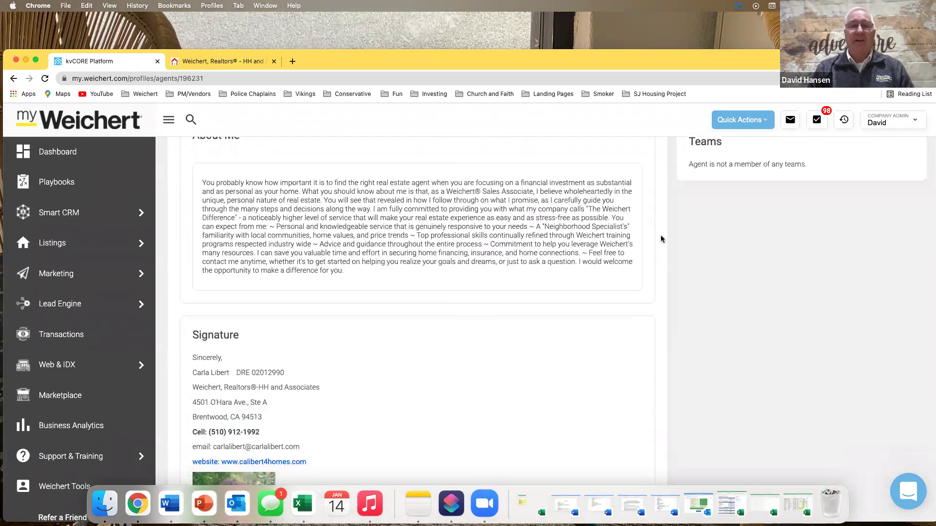
Review the profile's email signature and the Credentials, Background, Education, Experience, Achievements and Community Involvement sections.
{"action": "scroll", "coordinate": [661, 239], "scroll_direction": "down", "scroll_amount": 5}
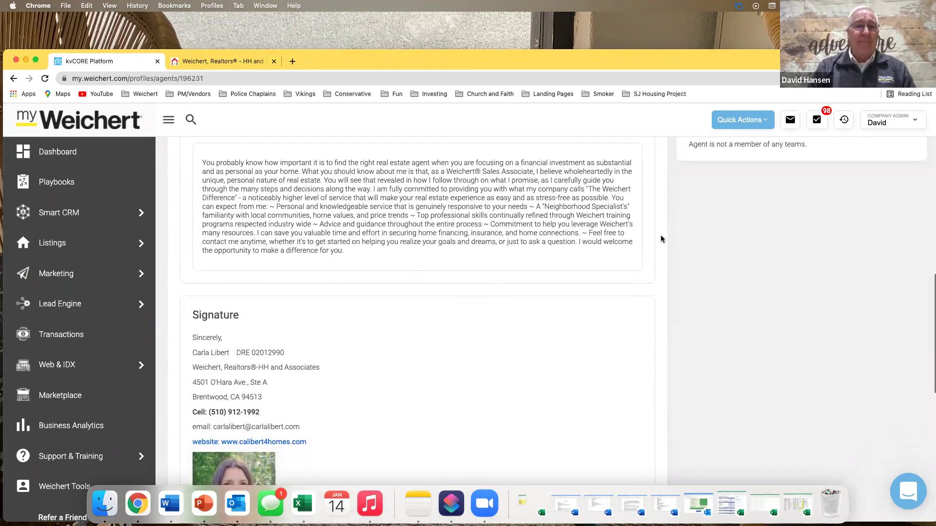
{"action": "scroll", "coordinate": [481, 207], "scroll_direction": "up", "scroll_amount": 1}
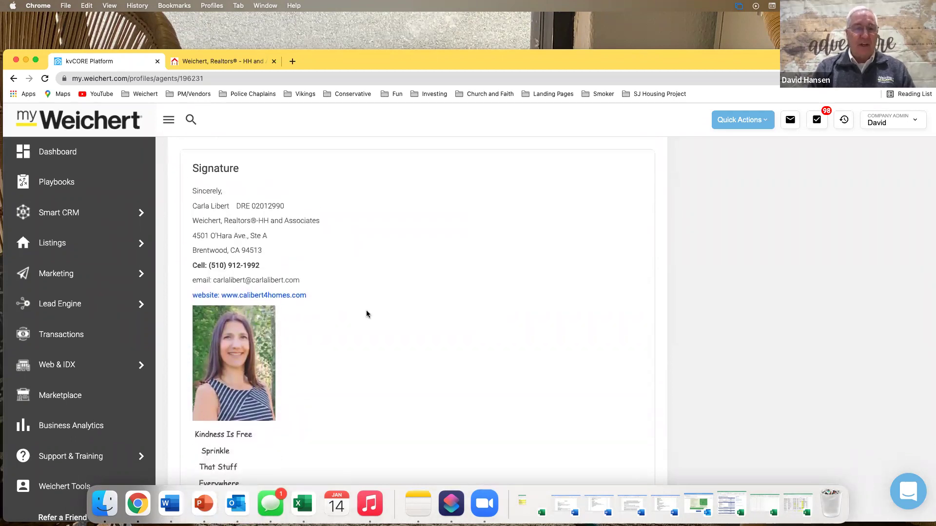
{"action": "scroll", "coordinate": [367, 311], "scroll_direction": "down", "scroll_amount": 3}
{"action": "scroll", "coordinate": [366, 314], "scroll_direction": "down", "scroll_amount": 1}
{"action": "scroll", "coordinate": [366, 314], "scroll_direction": "down", "scroll_amount": 1}
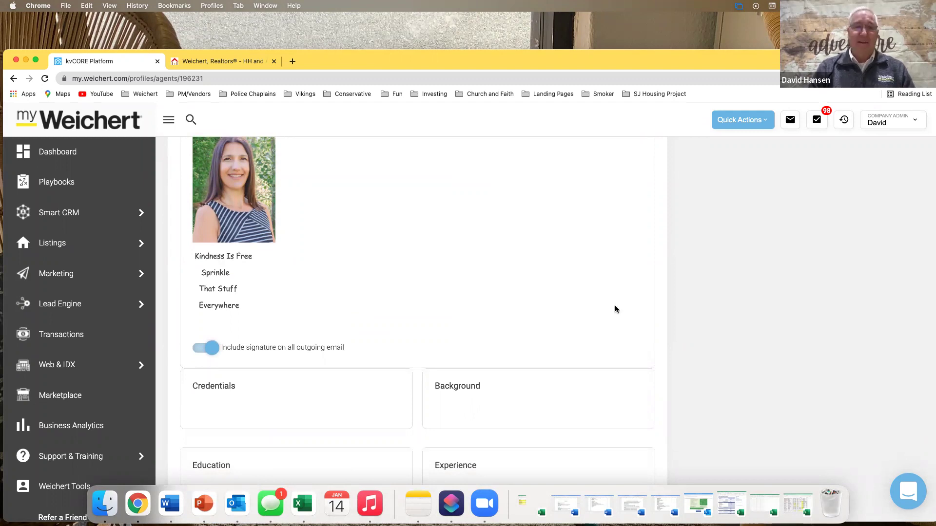
{"action": "scroll", "coordinate": [658, 308], "scroll_direction": "down", "scroll_amount": 5}
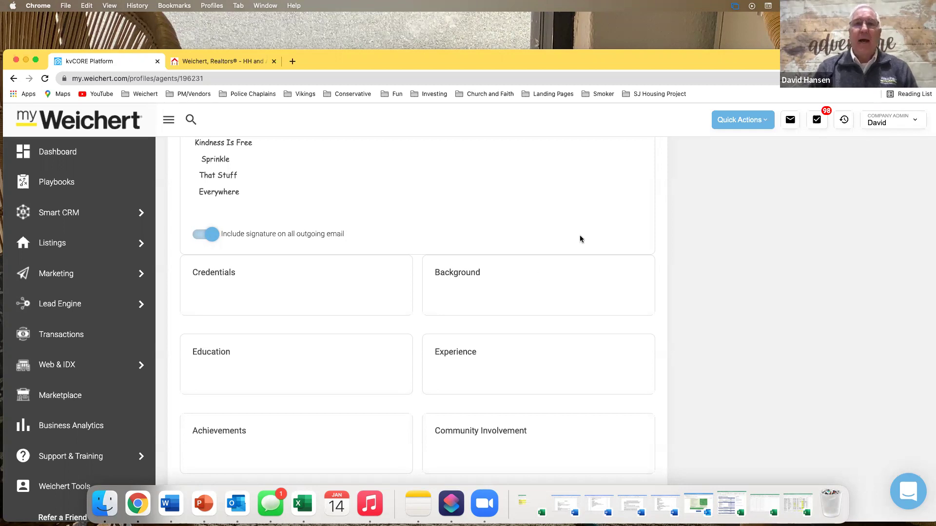
Return to the top of the agent's profile and review the Social Media & More and Daily Call Task Creation sections.
{"action": "left_click_drag", "start_coordinate": [334, 57], "coordinate": [335, 46]}
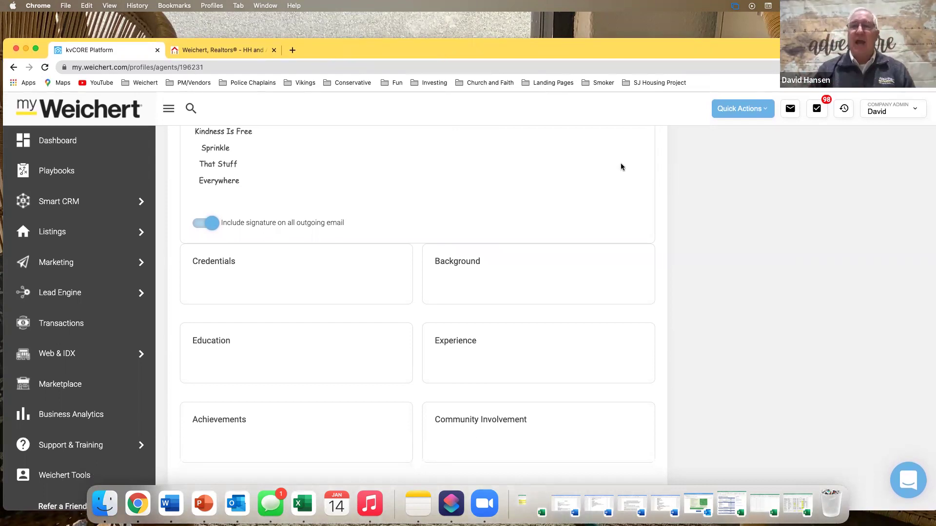
{"action": "scroll", "coordinate": [656, 200], "scroll_direction": "up", "scroll_amount": 20}
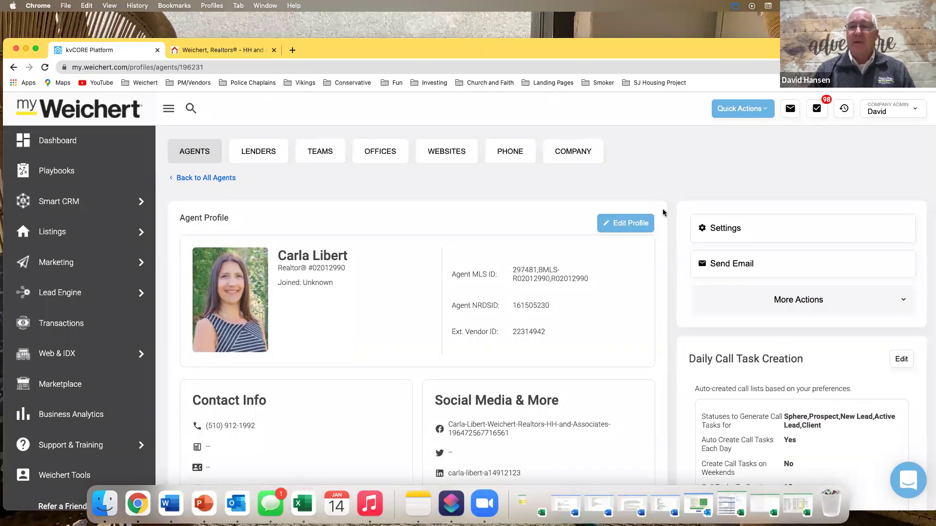
{"action": "scroll", "coordinate": [663, 208], "scroll_direction": "down", "scroll_amount": 3}
{"action": "scroll", "coordinate": [662, 211], "scroll_direction": "down", "scroll_amount": 3}
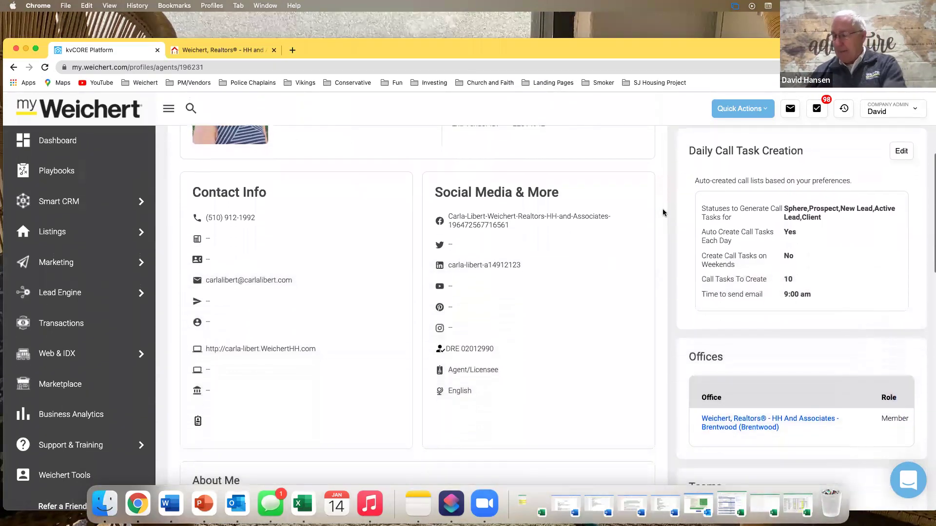
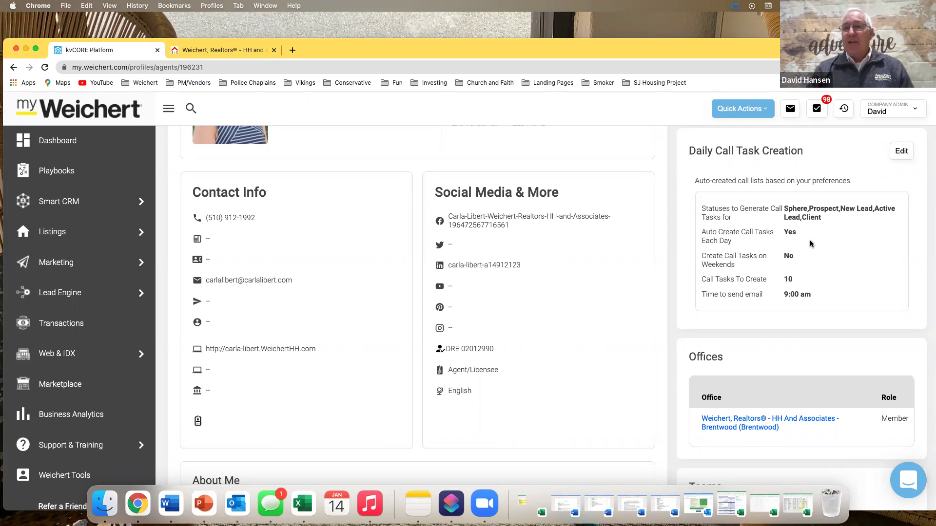
Open the agent's Daily Call Task Creation settings for editing and review the auto-create options and the selectable lead statuses.
{"action": "left_click", "coordinate": [903, 152]}
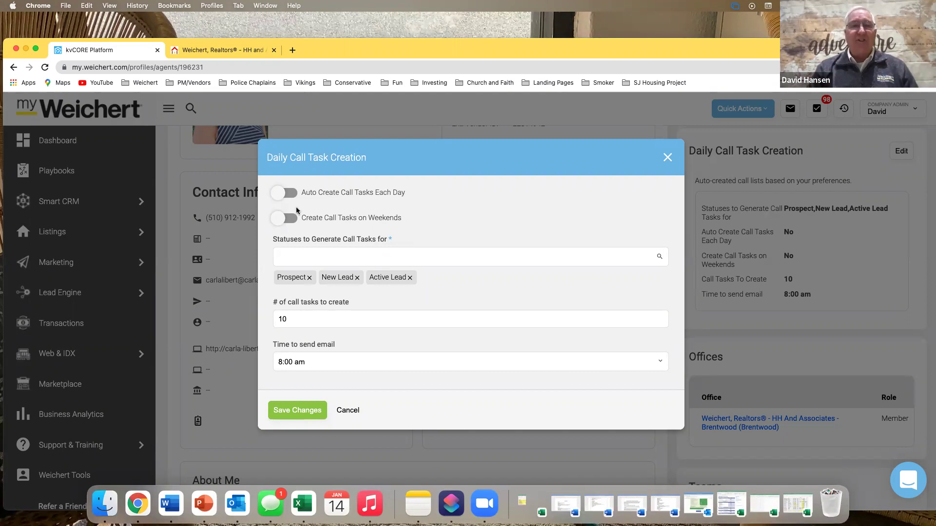
{"action": "left_click", "coordinate": [281, 194]}
{"action": "left_click", "coordinate": [280, 194]}
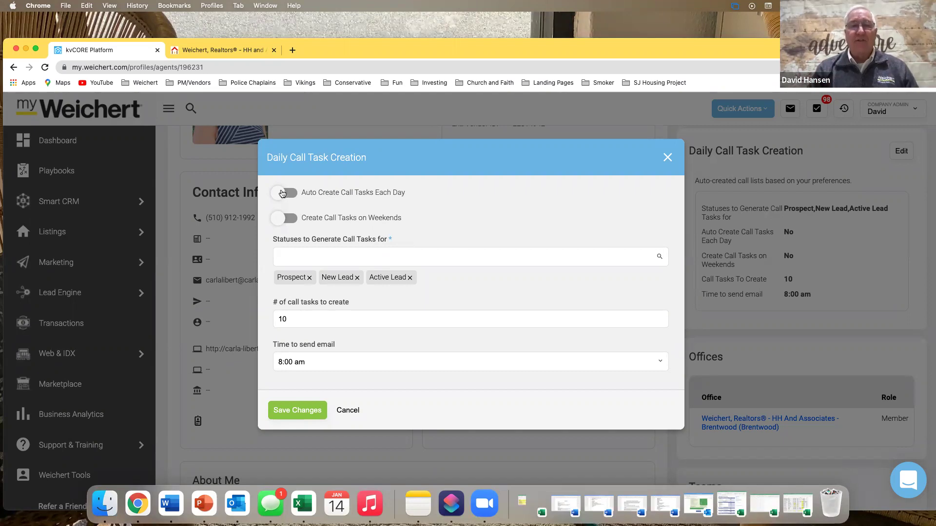
{"action": "left_click", "coordinate": [296, 258]}
{"action": "scroll", "coordinate": [385, 327], "scroll_direction": "down", "scroll_amount": 1}
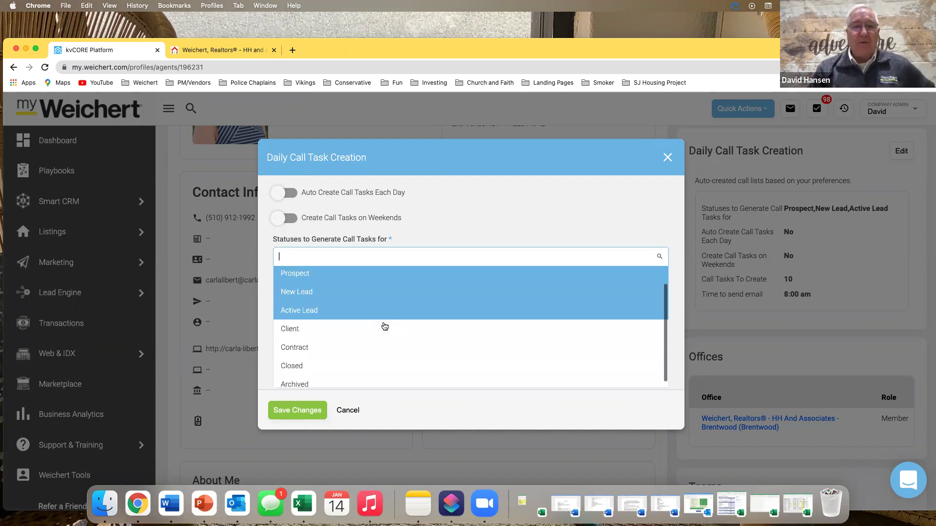
{"action": "left_click", "coordinate": [335, 349]}
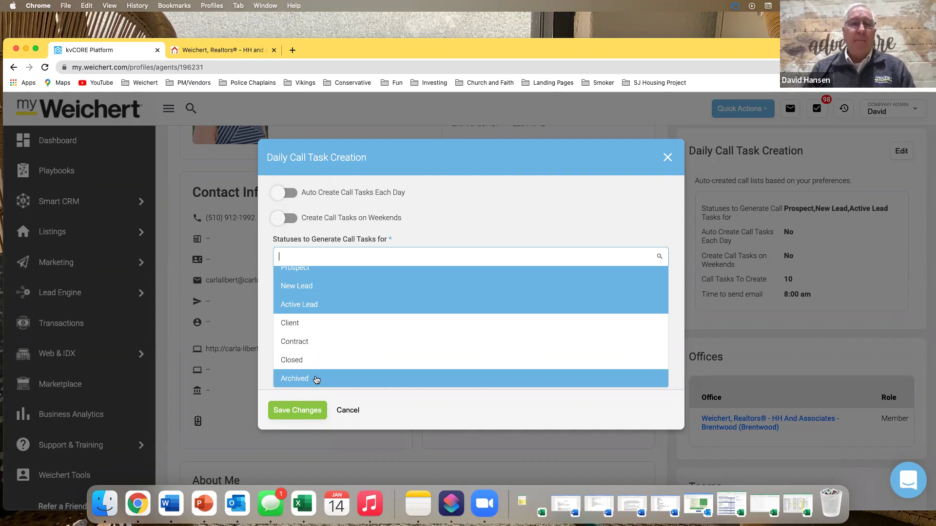
{"action": "left_click", "coordinate": [463, 189]}
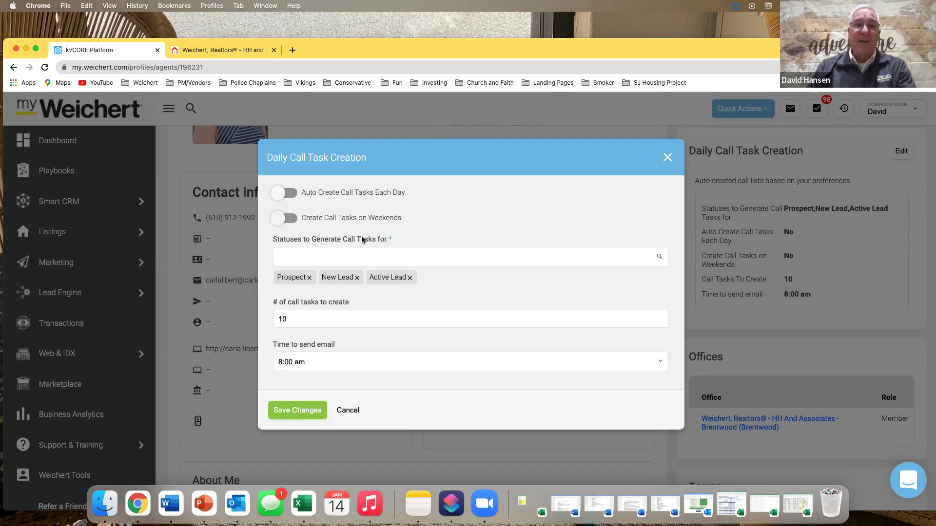
Look through the call task status choices again from Sphere to Archived, and close the settings without saving.
{"action": "left_click", "coordinate": [359, 254]}
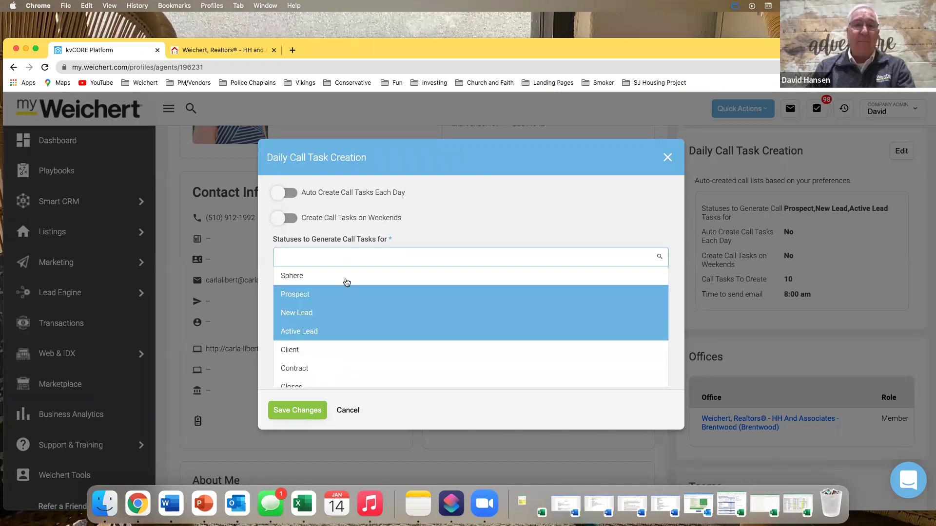
{"action": "left_click", "coordinate": [333, 349]}
{"action": "left_click", "coordinate": [334, 350]}
{"action": "left_click", "coordinate": [338, 369]}
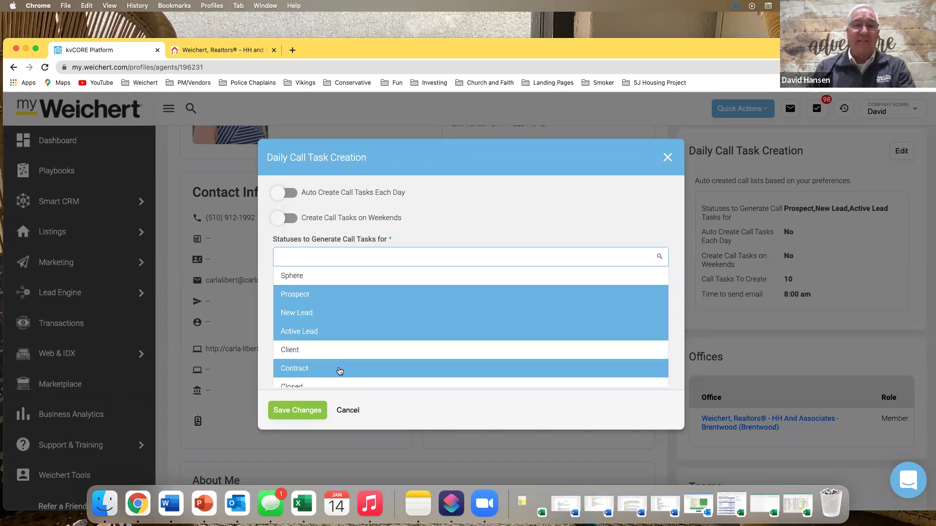
{"action": "scroll", "coordinate": [340, 372], "scroll_direction": "down", "scroll_amount": 1}
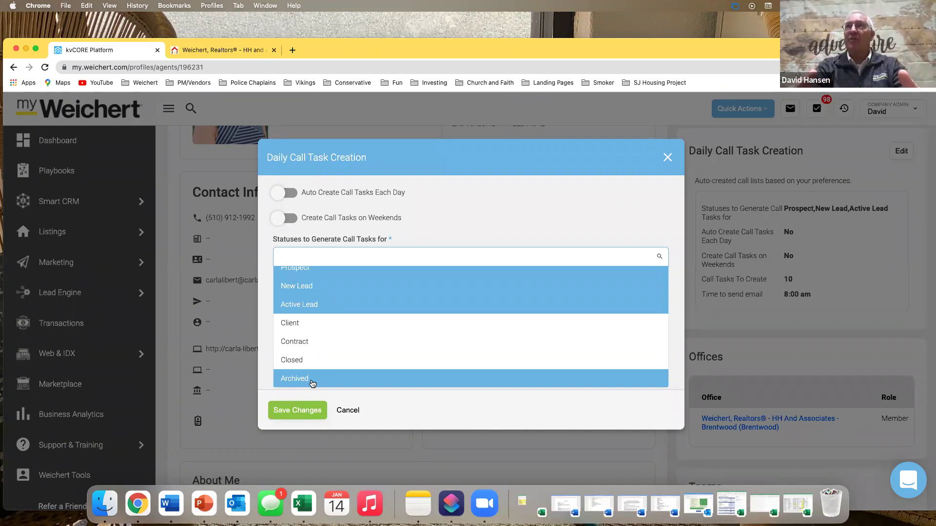
{"action": "left_click", "coordinate": [667, 158]}
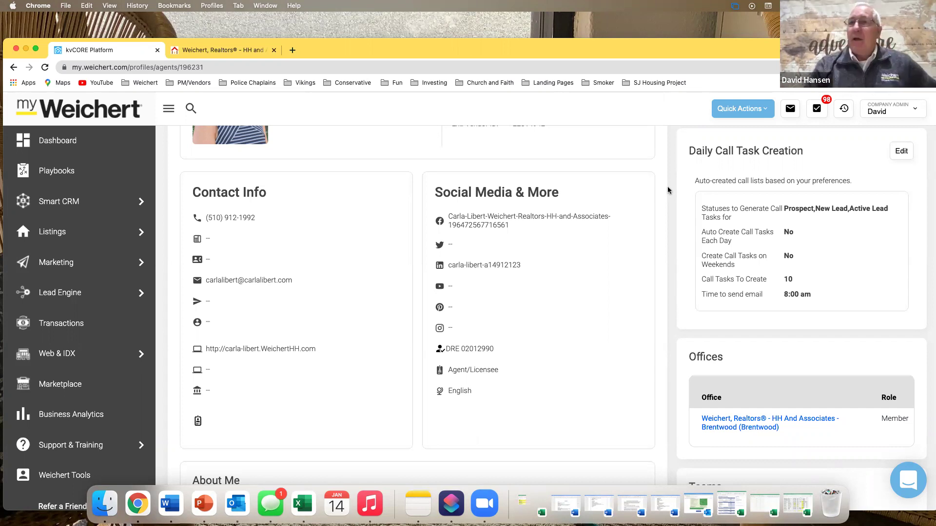
Go to the All Marketing overview and open the Smart Campaigns management page.
{"action": "scroll", "coordinate": [668, 190], "scroll_direction": "up", "scroll_amount": 5}
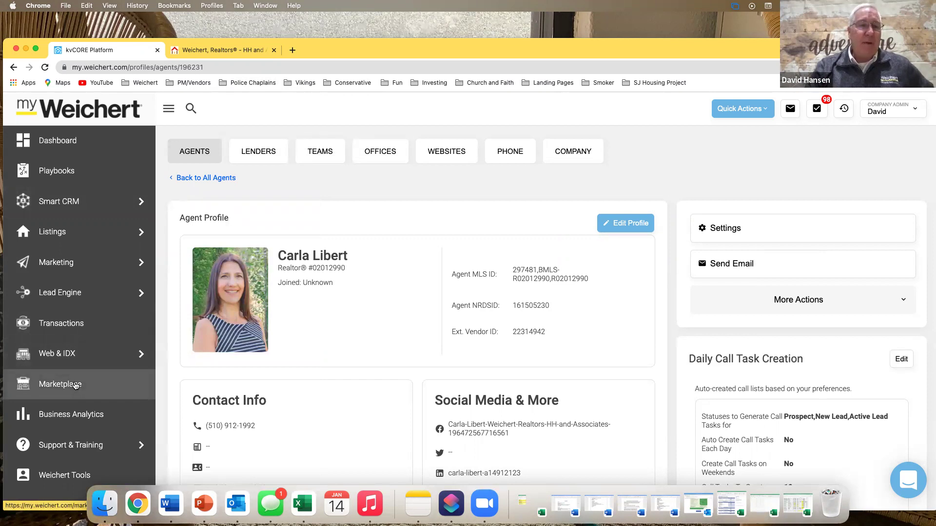
{"action": "mouse_move", "coordinate": [70, 262]}
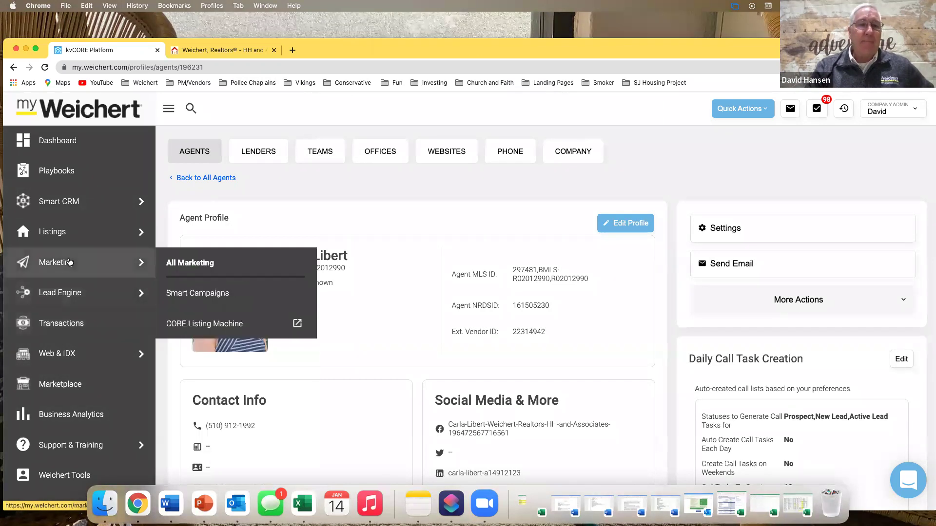
{"action": "left_click", "coordinate": [189, 261]}
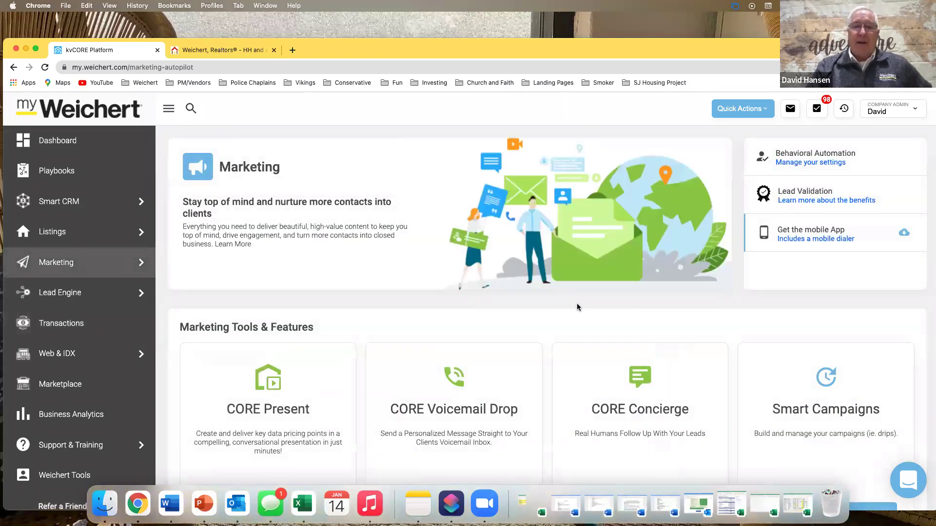
{"action": "scroll", "coordinate": [724, 316], "scroll_direction": "down", "scroll_amount": 3}
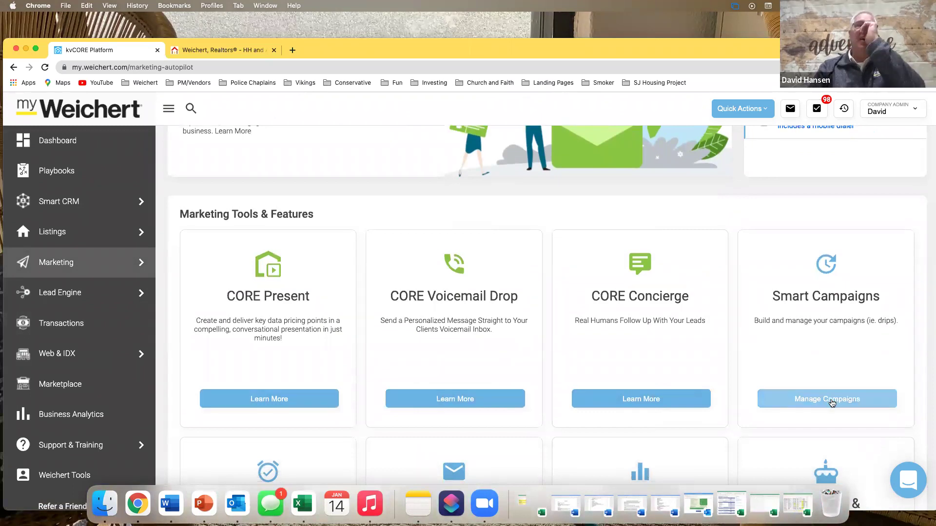
{"action": "left_click", "coordinate": [832, 400]}
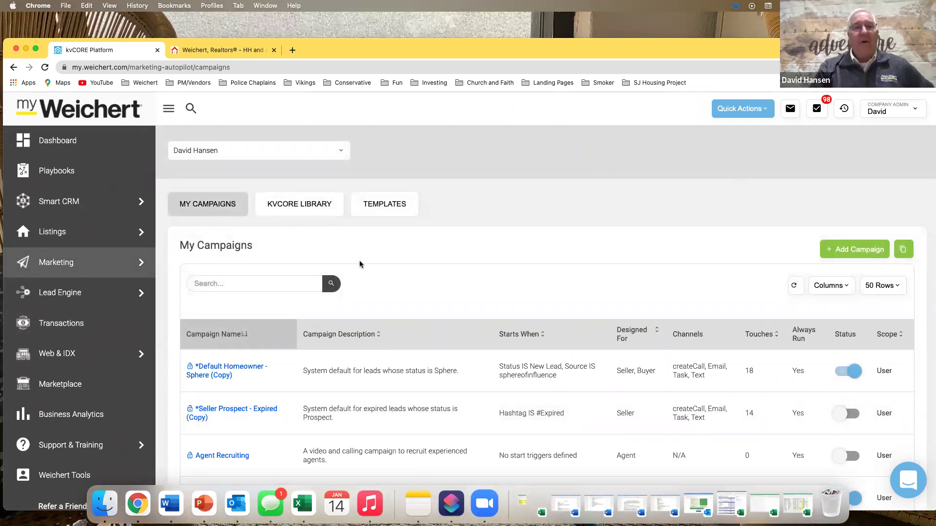
Look through the My Campaigns list, checking each campaign's start trigger, channels, touches and status.
{"action": "scroll", "coordinate": [504, 277], "scroll_direction": "down", "scroll_amount": 1}
{"action": "scroll", "coordinate": [504, 277], "scroll_direction": "down", "scroll_amount": 10}
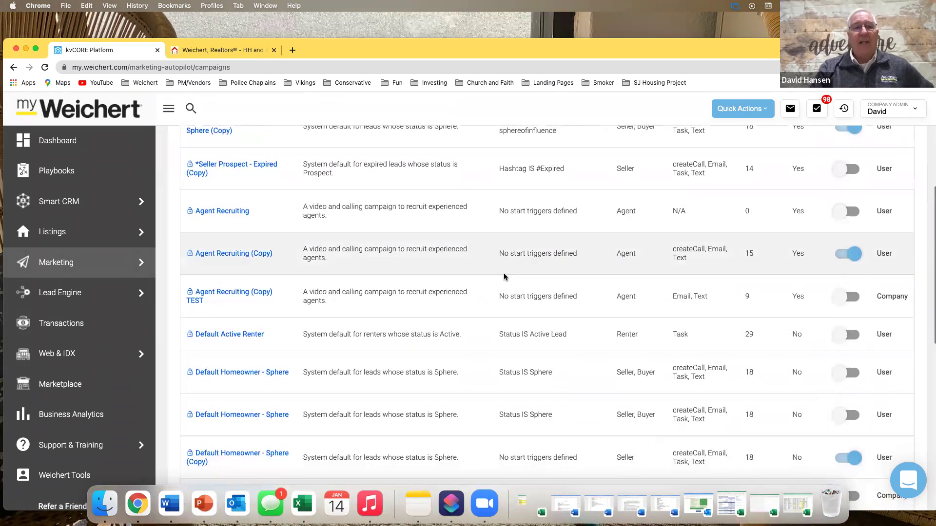
{"action": "scroll", "coordinate": [504, 276], "scroll_direction": "down", "scroll_amount": 7}
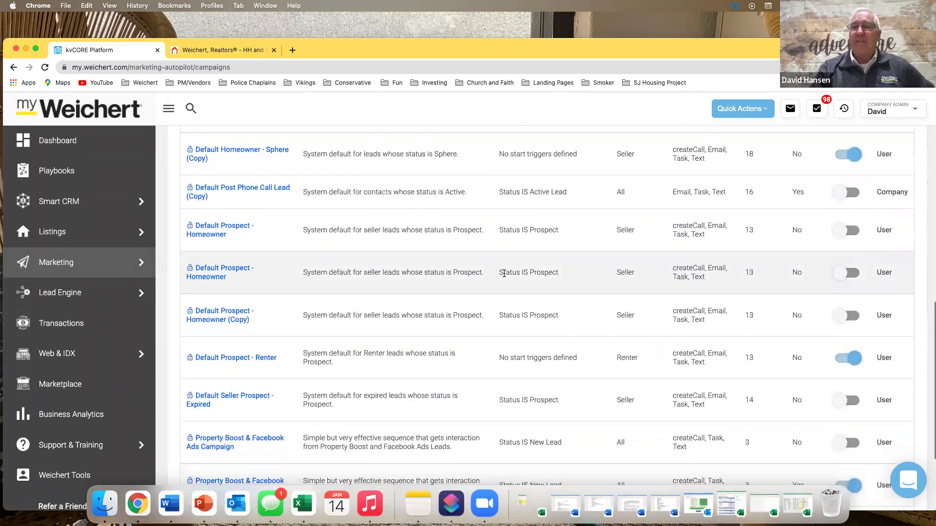
{"action": "scroll", "coordinate": [504, 277], "scroll_direction": "up", "scroll_amount": 2}
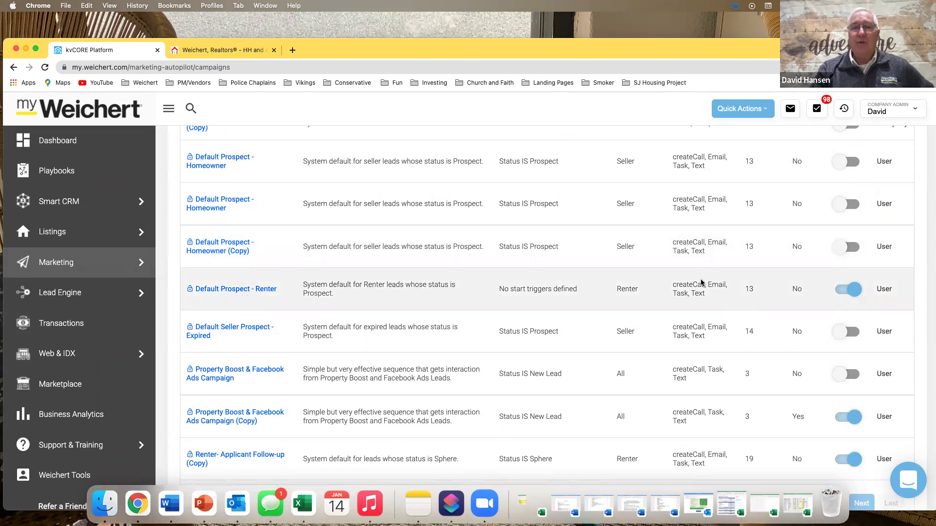
{"action": "scroll", "coordinate": [661, 287], "scroll_direction": "up", "scroll_amount": 10}
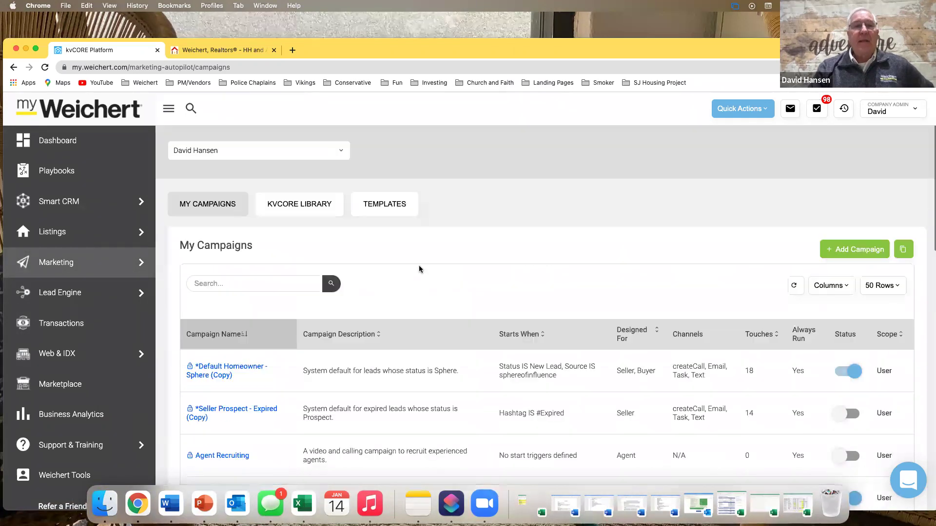
Show the kvCORE Library of campaigns and open the Property Boost & Facebook Ads Campaign.
{"action": "left_click", "coordinate": [316, 210]}
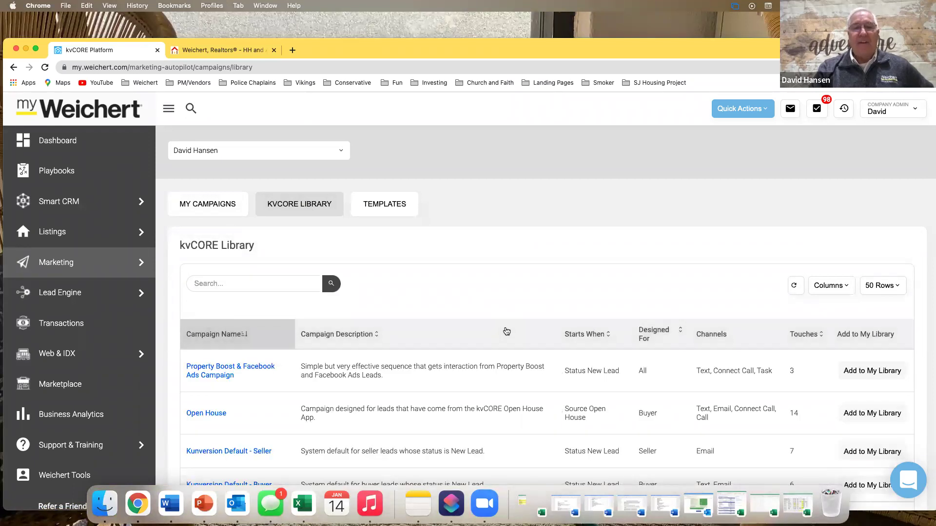
{"action": "scroll", "coordinate": [507, 331], "scroll_direction": "down", "scroll_amount": 2}
{"action": "scroll", "coordinate": [507, 331], "scroll_direction": "down", "scroll_amount": 2}
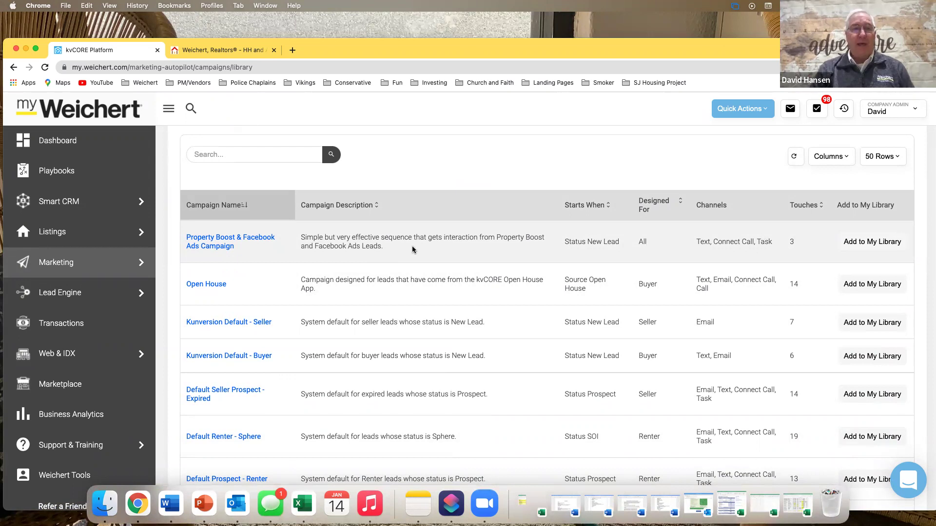
{"action": "left_click", "coordinate": [248, 240]}
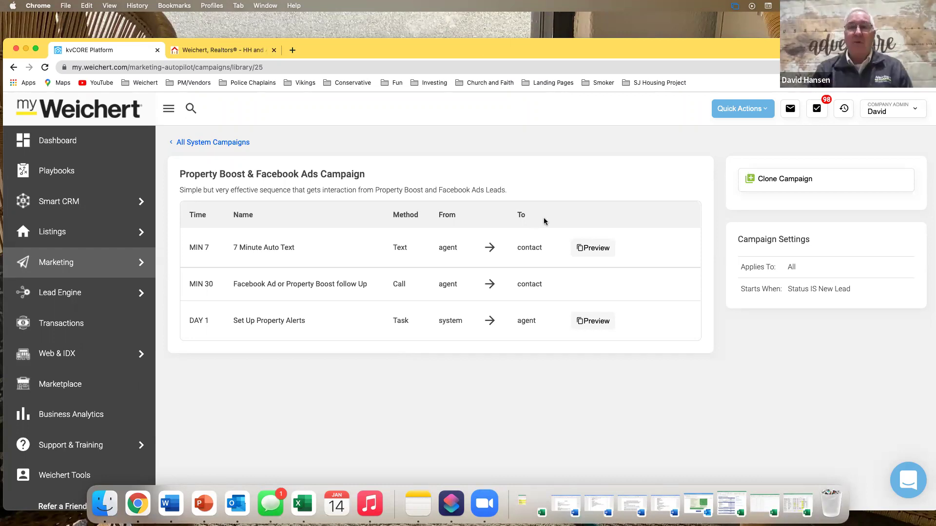
Preview the campaign's 7 Minute Auto Text and its Set Up Property Alerts task, closing each preview.
{"action": "left_click", "coordinate": [596, 248]}
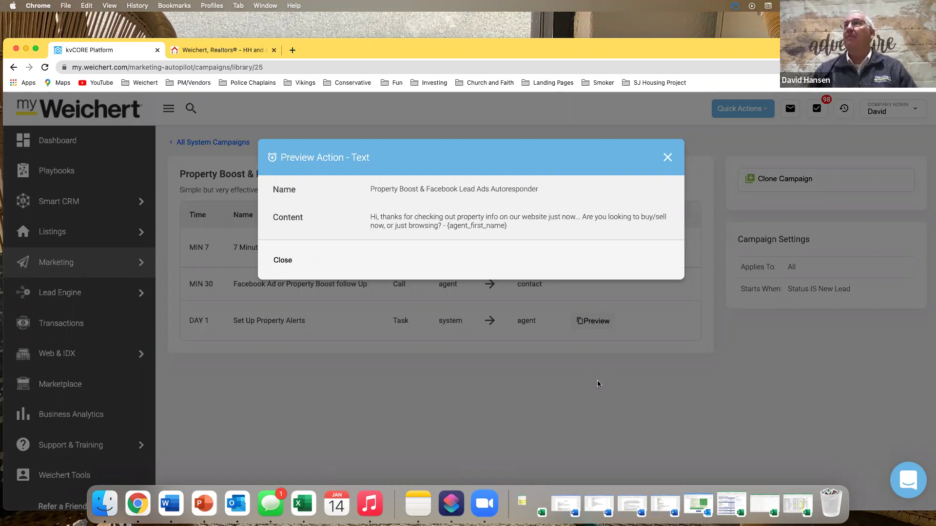
{"action": "left_click", "coordinate": [666, 158]}
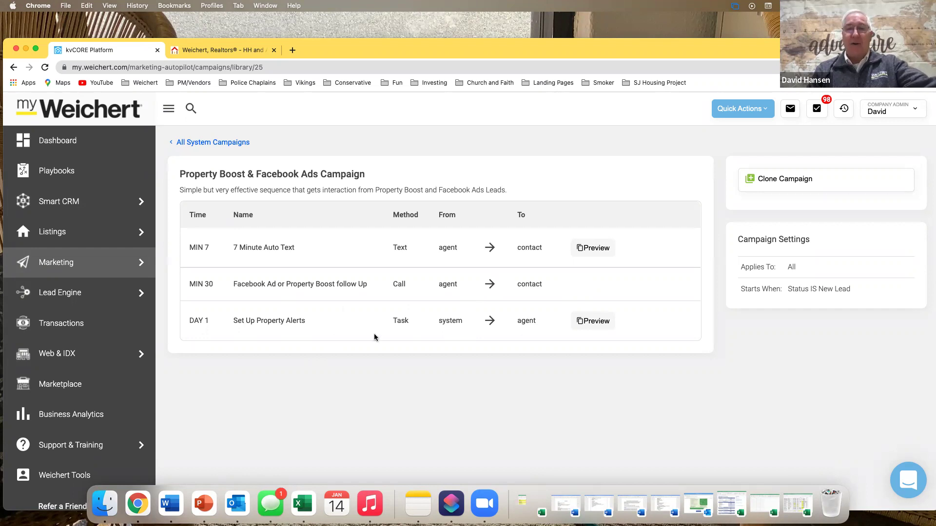
{"action": "left_click", "coordinate": [595, 322]}
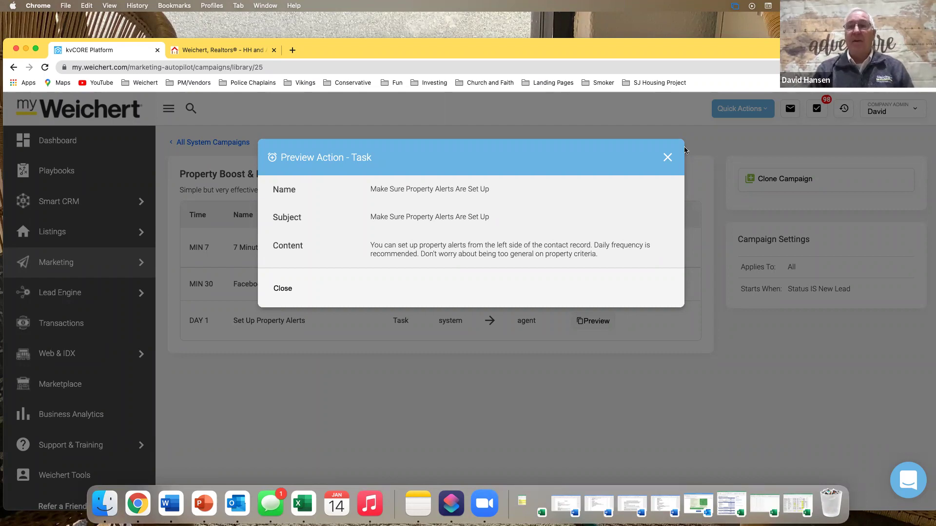
{"action": "left_click", "coordinate": [668, 159]}
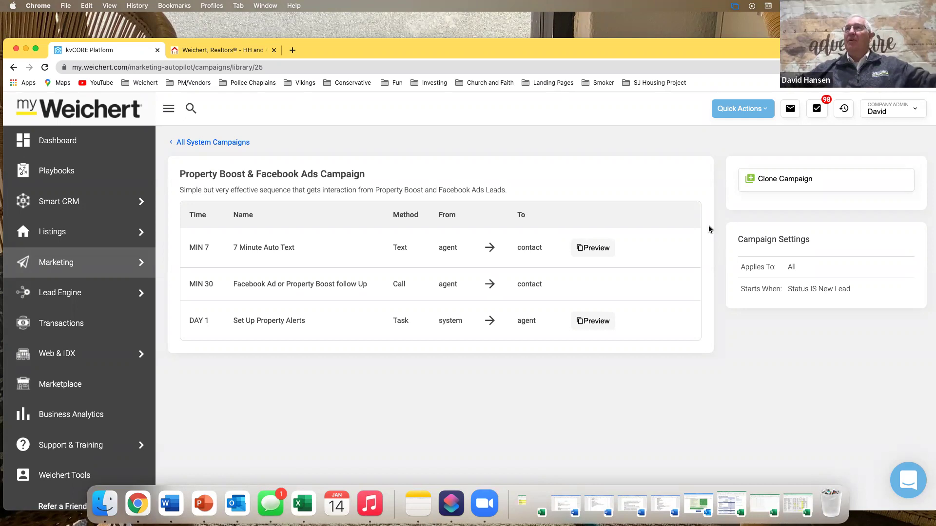
Return to the system campaigns, open the Open House campaign and review its scheduled actions through Day 120.
{"action": "left_click", "coordinate": [212, 143]}
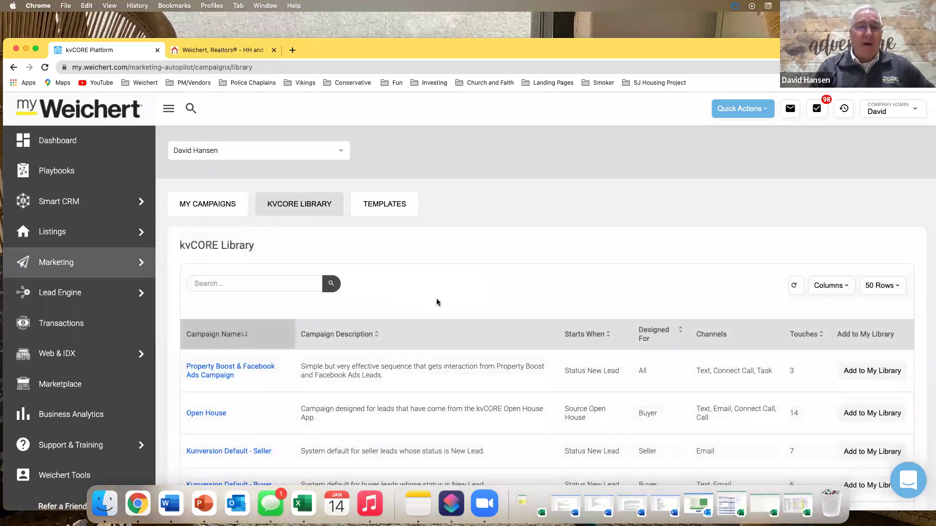
{"action": "scroll", "coordinate": [437, 298], "scroll_direction": "down", "scroll_amount": 4}
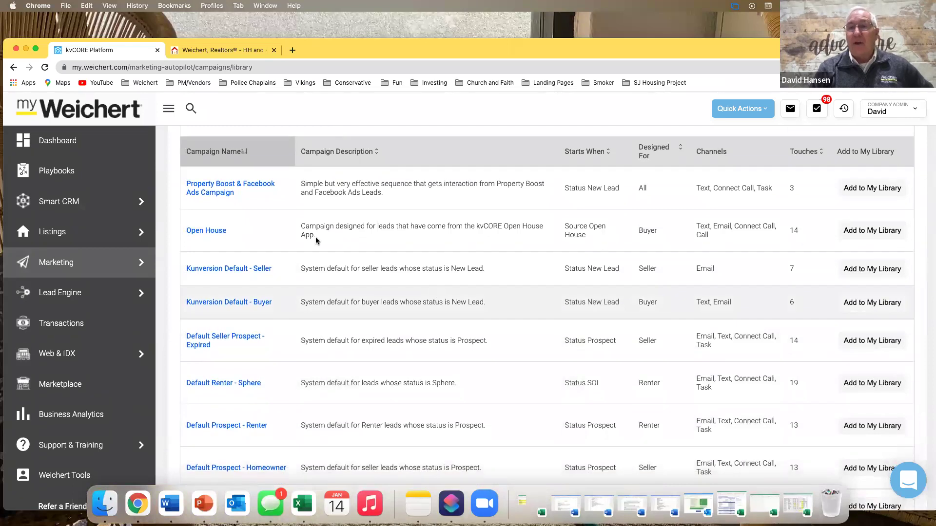
{"action": "left_click", "coordinate": [206, 233]}
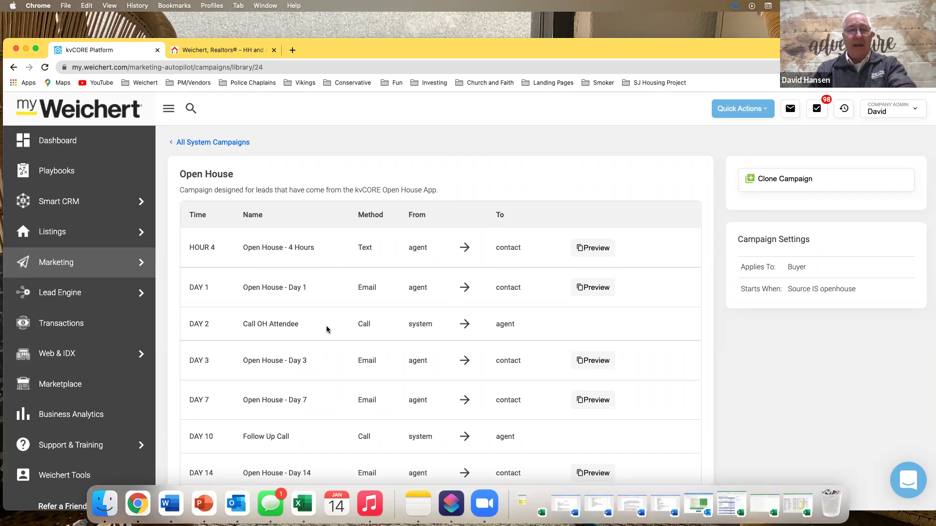
{"action": "scroll", "coordinate": [327, 329], "scroll_direction": "down", "scroll_amount": 1}
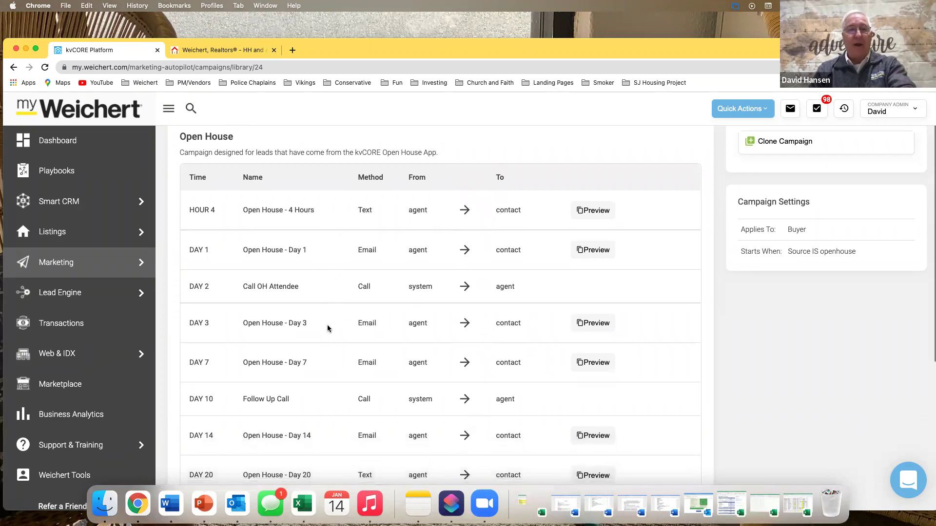
{"action": "scroll", "coordinate": [327, 326], "scroll_direction": "down", "scroll_amount": 2}
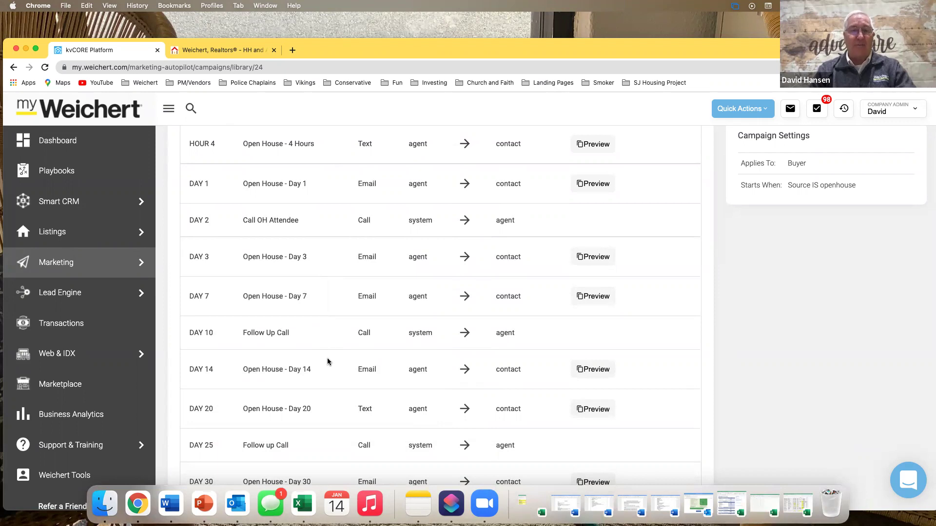
{"action": "scroll", "coordinate": [325, 335], "scroll_direction": "down", "scroll_amount": 1}
{"action": "scroll", "coordinate": [327, 389], "scroll_direction": "down", "scroll_amount": 3}
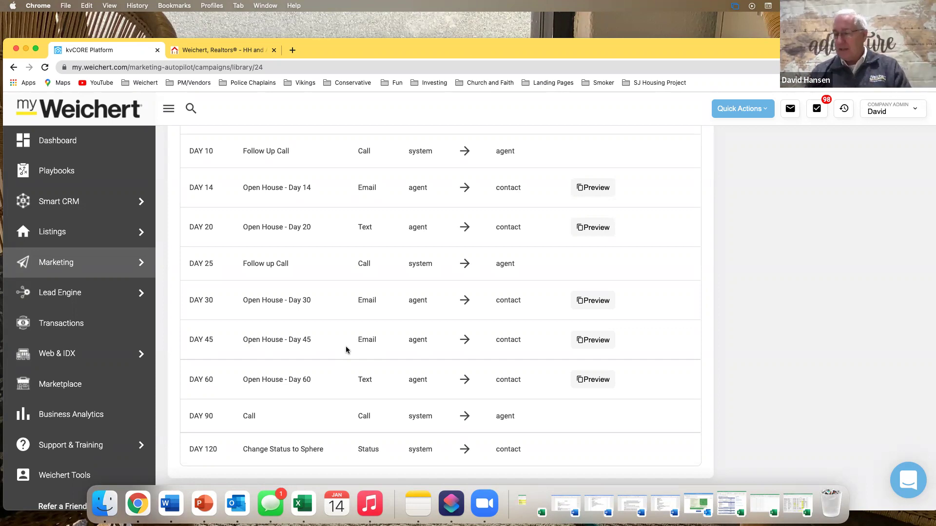
Leave the Open House campaign for the system campaigns, and return to the My Campaigns list to look over its entries.
{"action": "scroll", "coordinate": [347, 350], "scroll_direction": "up", "scroll_amount": 10}
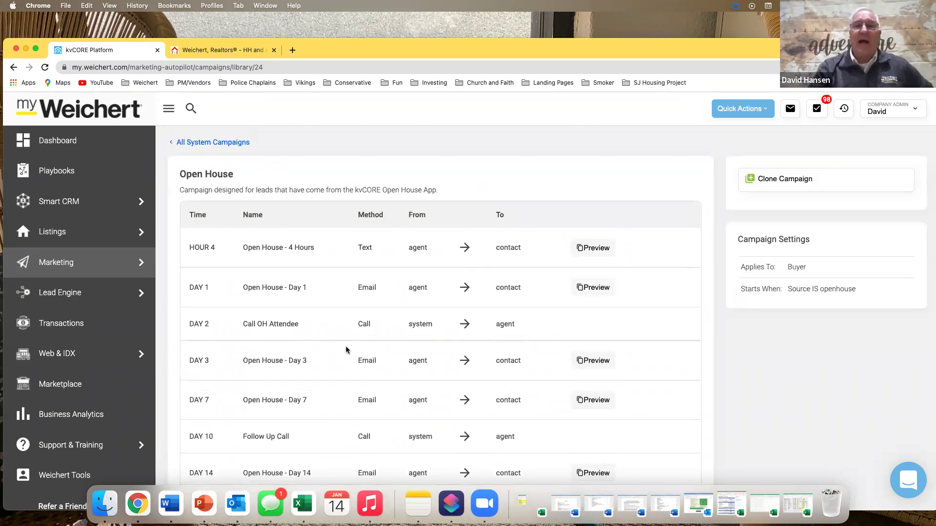
{"action": "scroll", "coordinate": [346, 350], "scroll_direction": "down", "scroll_amount": 1}
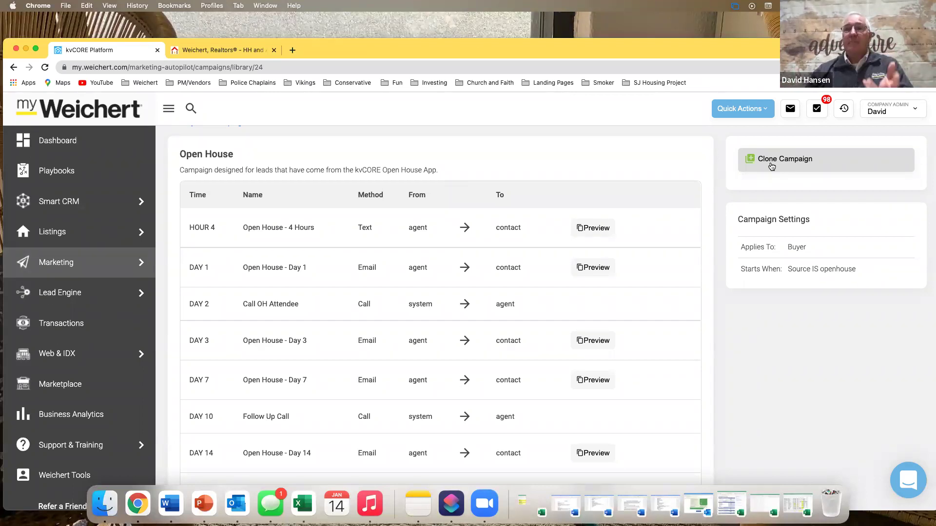
{"action": "scroll", "coordinate": [407, 198], "scroll_direction": "up", "scroll_amount": 1}
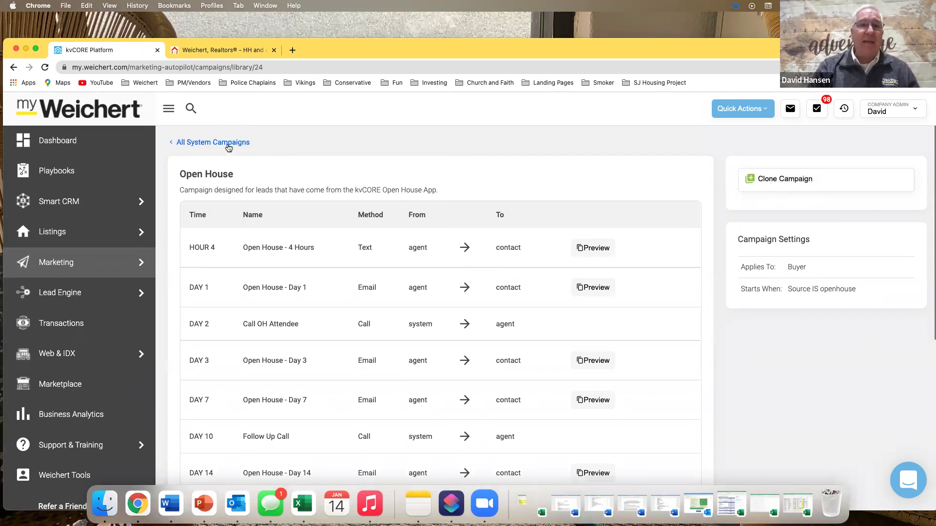
{"action": "left_click", "coordinate": [224, 143]}
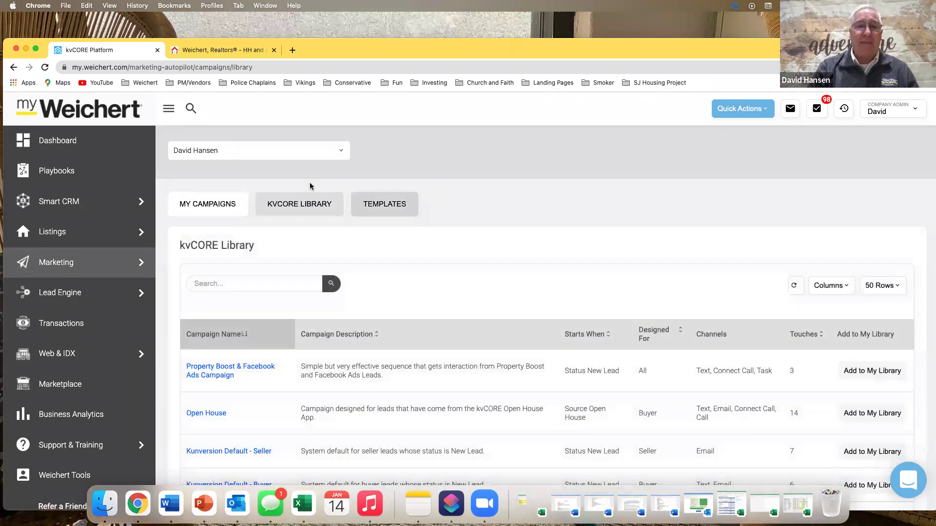
{"action": "left_click", "coordinate": [190, 206]}
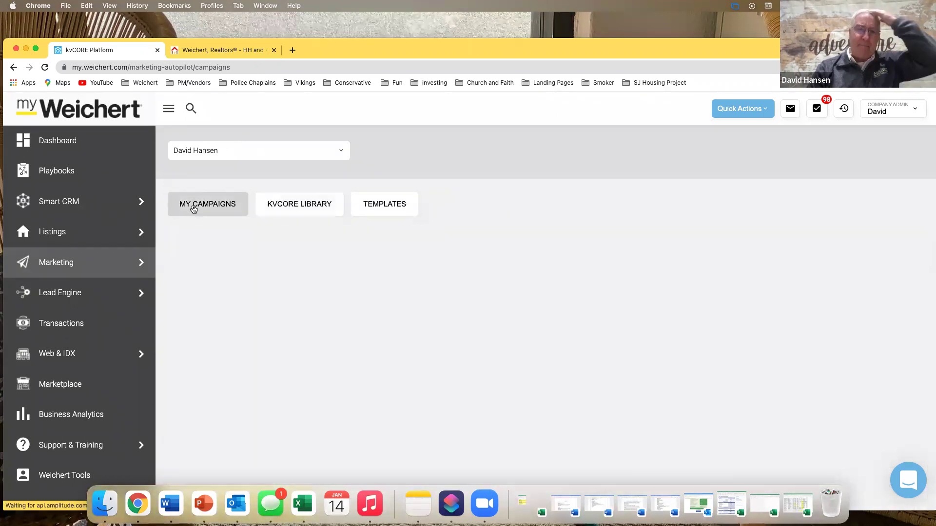
{"action": "scroll", "coordinate": [339, 409], "scroll_direction": "down", "scroll_amount": 5}
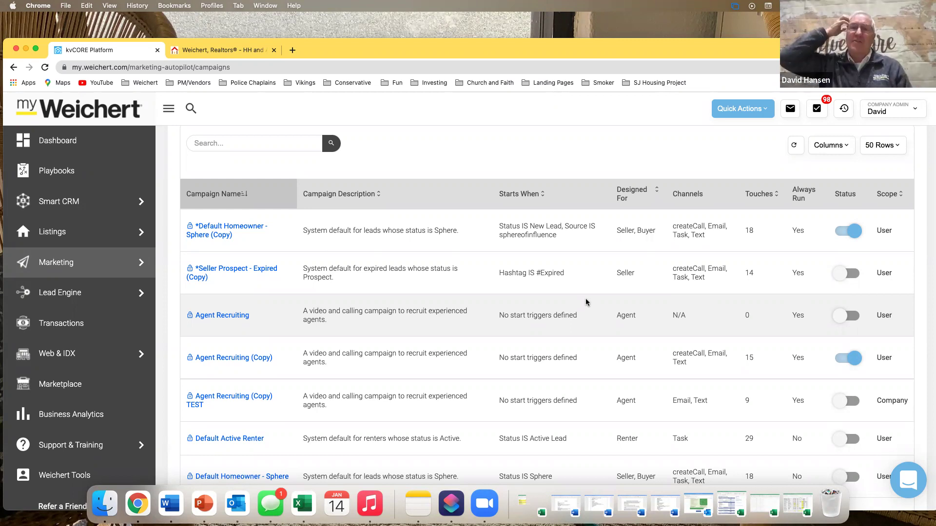
{"action": "scroll", "coordinate": [586, 298], "scroll_direction": "up", "scroll_amount": 5}
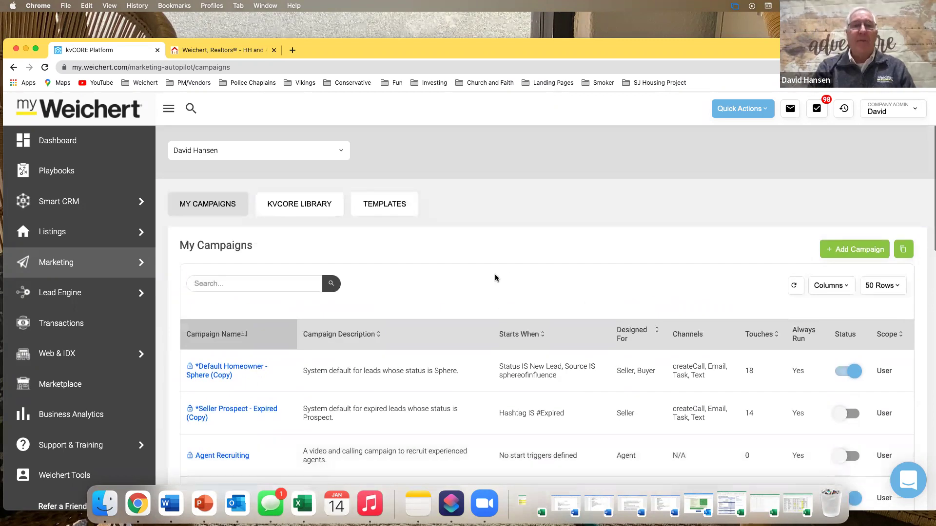
Show the campaign templates and look through the first page of Email templates, checking their names, subjects and available actions.
{"action": "left_click", "coordinate": [392, 204]}
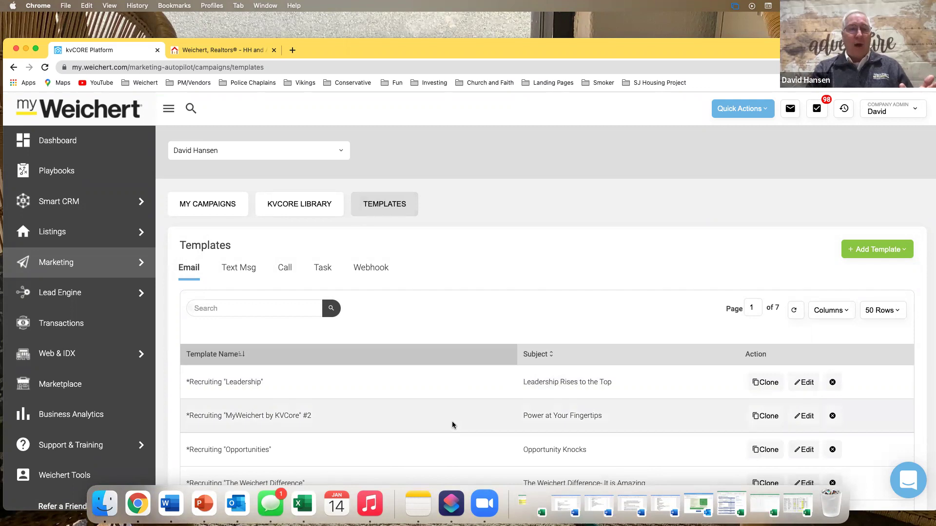
{"action": "scroll", "coordinate": [452, 422], "scroll_direction": "down", "scroll_amount": 4}
{"action": "scroll", "coordinate": [452, 425], "scroll_direction": "down", "scroll_amount": 4}
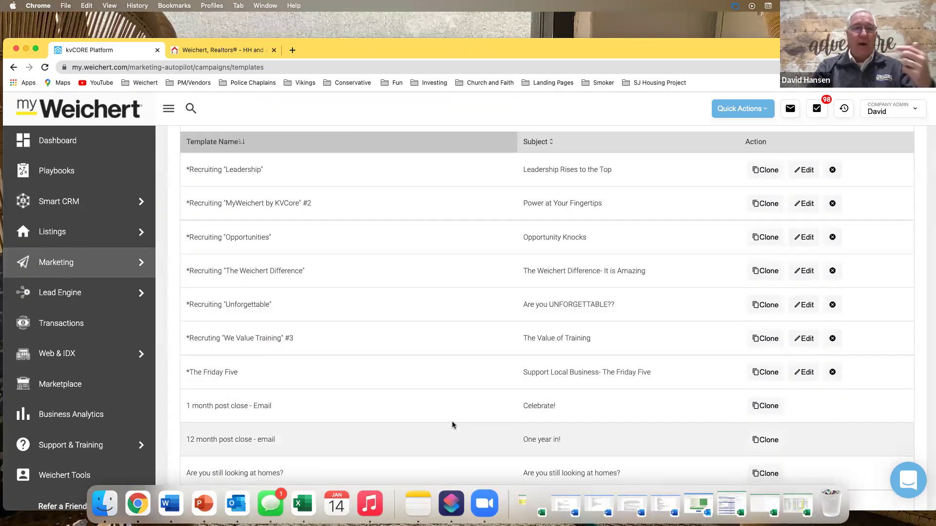
{"action": "scroll", "coordinate": [452, 424], "scroll_direction": "down", "scroll_amount": 10}
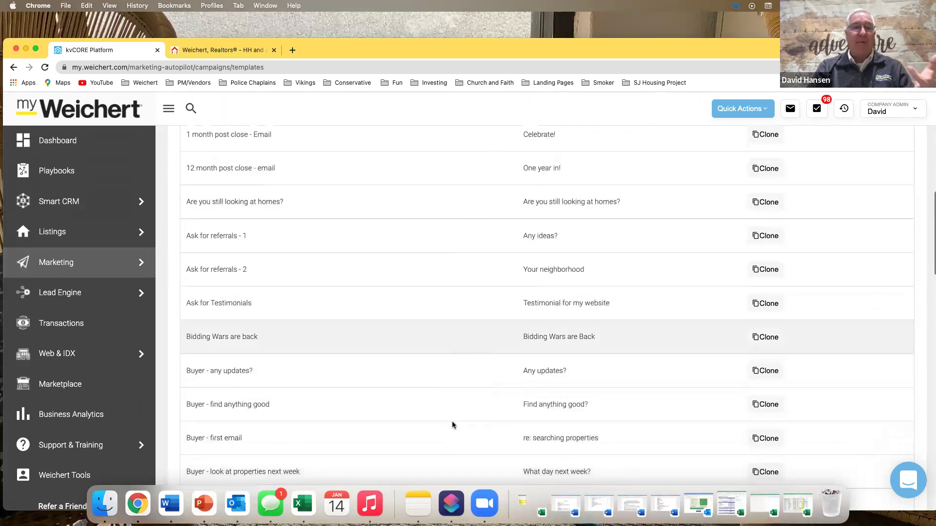
{"action": "scroll", "coordinate": [452, 424], "scroll_direction": "down", "scroll_amount": 10}
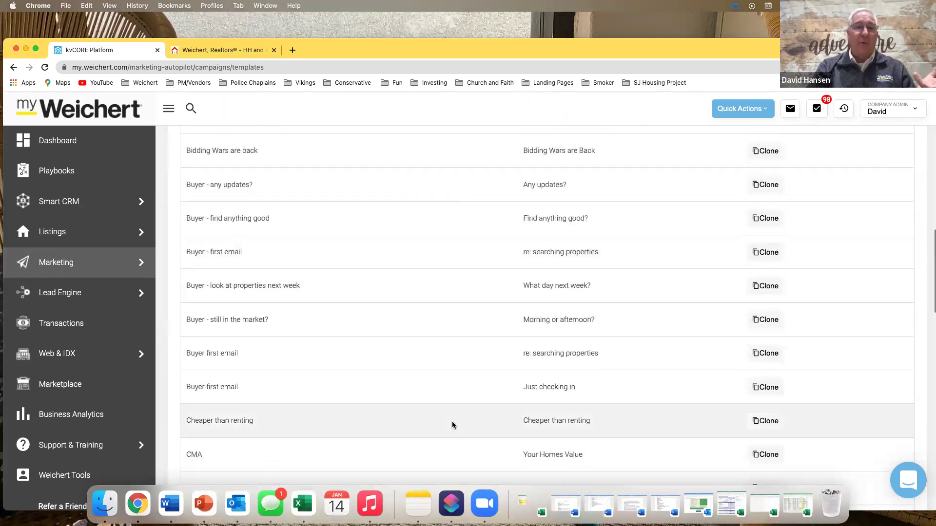
{"action": "scroll", "coordinate": [452, 425], "scroll_direction": "down", "scroll_amount": 9}
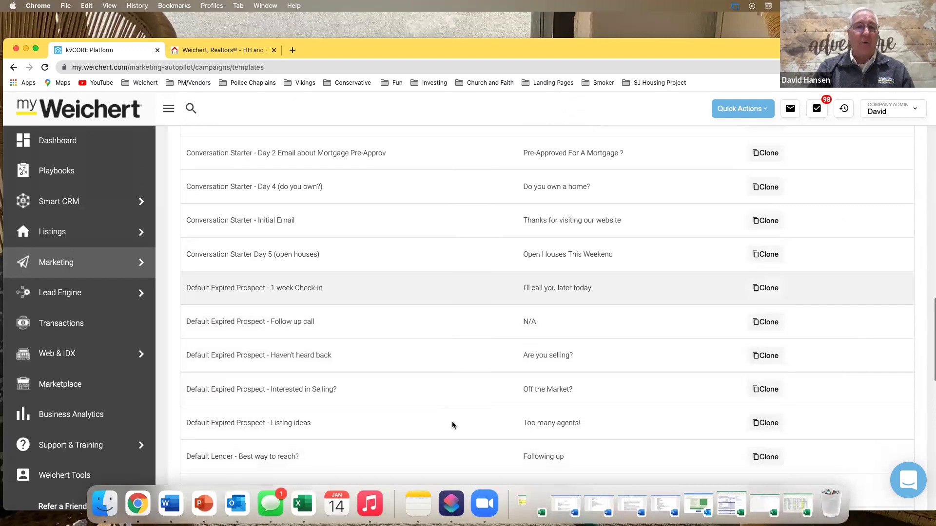
{"action": "scroll", "coordinate": [452, 424], "scroll_direction": "down", "scroll_amount": 13}
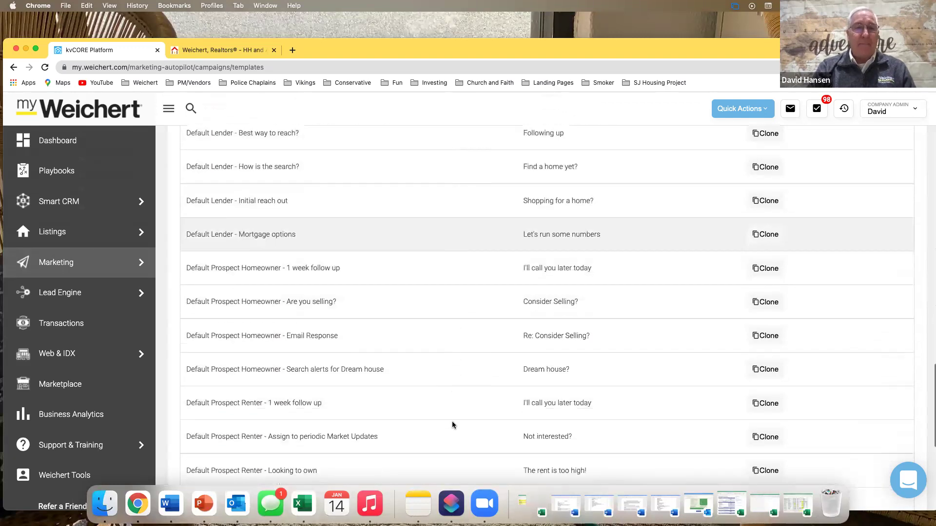
{"action": "scroll", "coordinate": [452, 421], "scroll_direction": "down", "scroll_amount": 9}
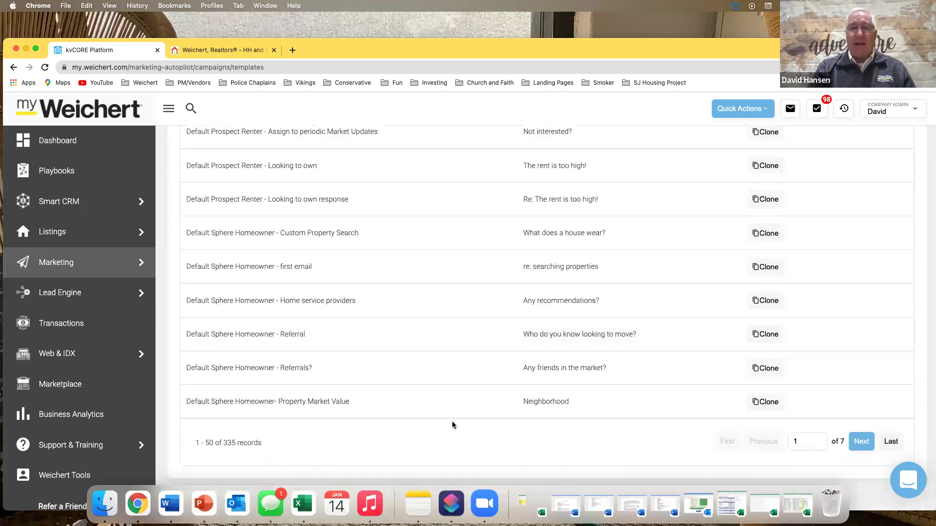
{"action": "scroll", "coordinate": [424, 402], "scroll_direction": "up", "scroll_amount": 20}
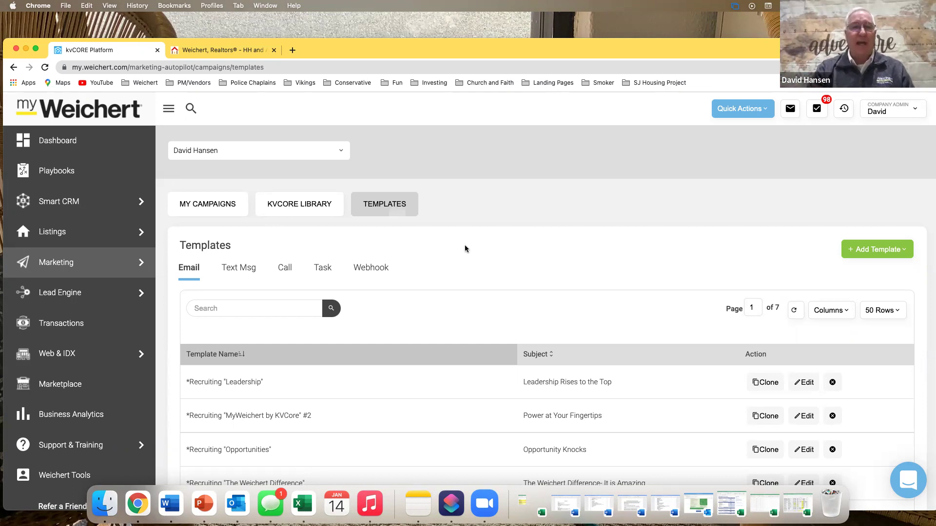
Show the Text Msg templates and check which ones can be cloned or edited.
{"action": "left_click", "coordinate": [238, 269]}
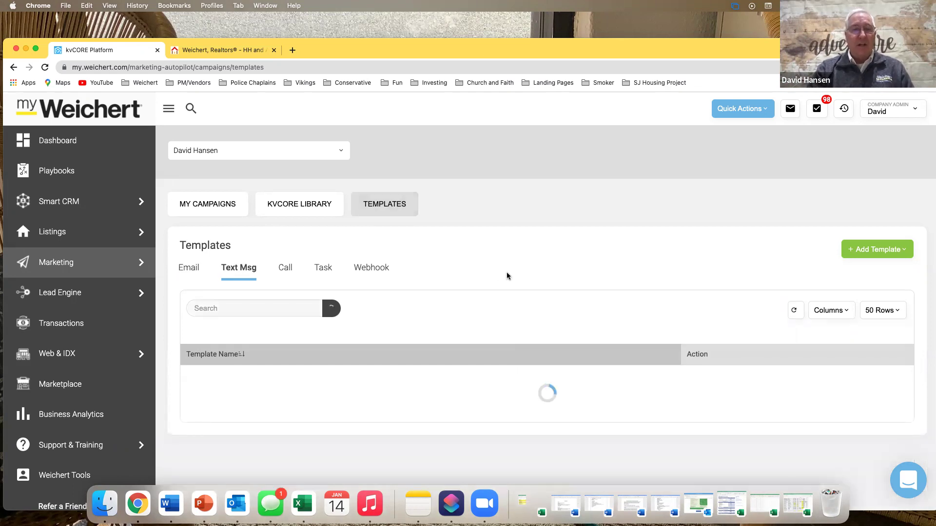
{"action": "scroll", "coordinate": [507, 275], "scroll_direction": "down", "scroll_amount": 5}
{"action": "scroll", "coordinate": [507, 276], "scroll_direction": "down", "scroll_amount": 1}
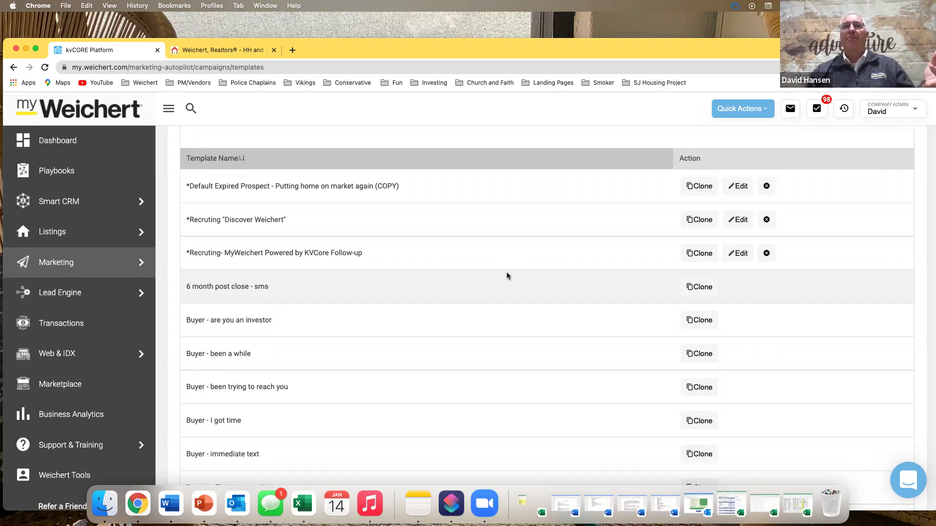
{"action": "scroll", "coordinate": [507, 272], "scroll_direction": "up", "scroll_amount": 5}
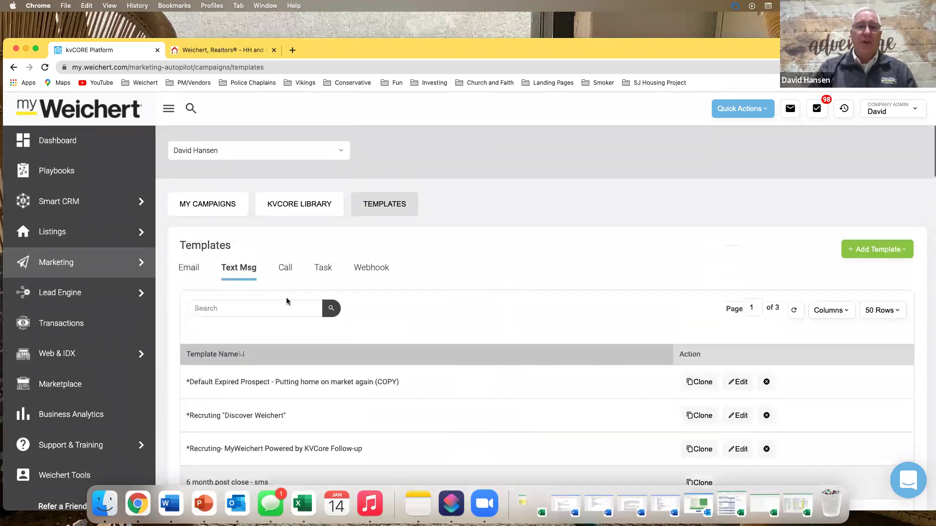
Show the Call templates and look through the recruiting follow-up, voicemail and default prospect call entries.
{"action": "left_click", "coordinate": [286, 269]}
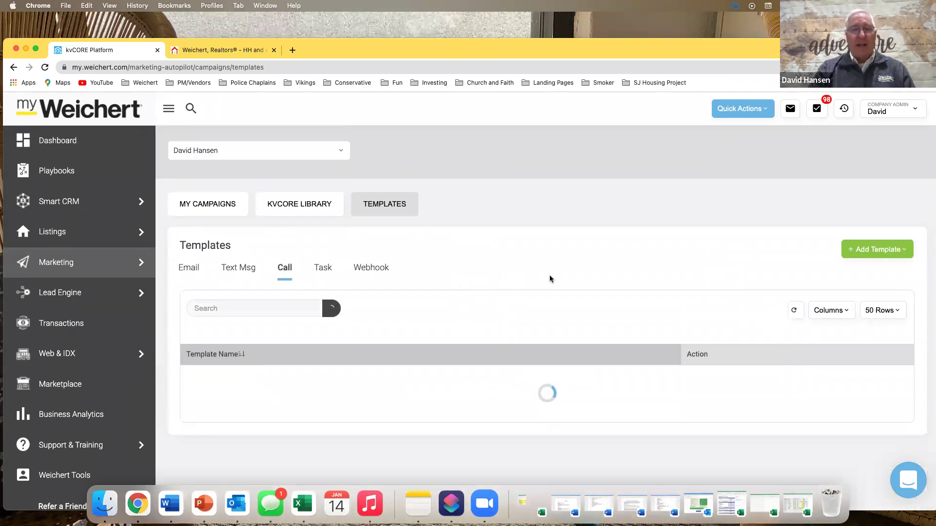
{"action": "scroll", "coordinate": [558, 290], "scroll_direction": "down", "scroll_amount": 3}
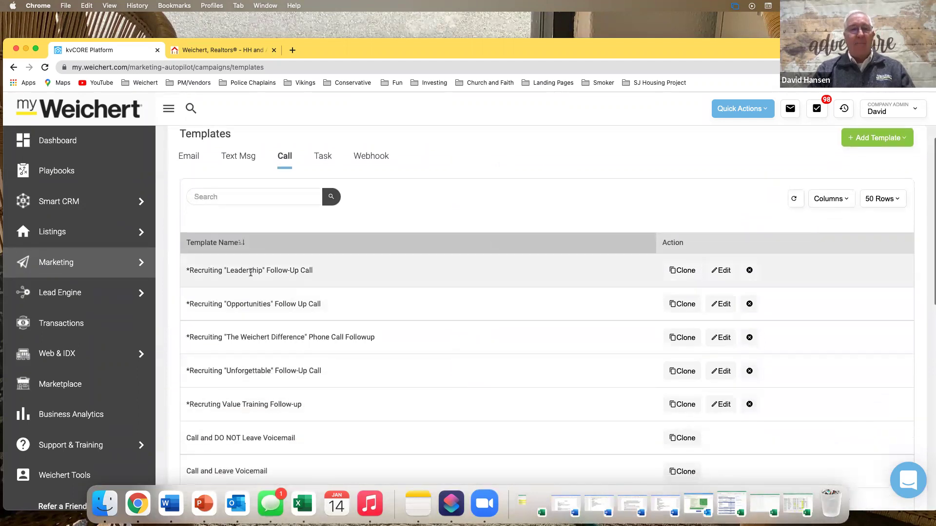
{"action": "scroll", "coordinate": [446, 297], "scroll_direction": "down", "scroll_amount": 6}
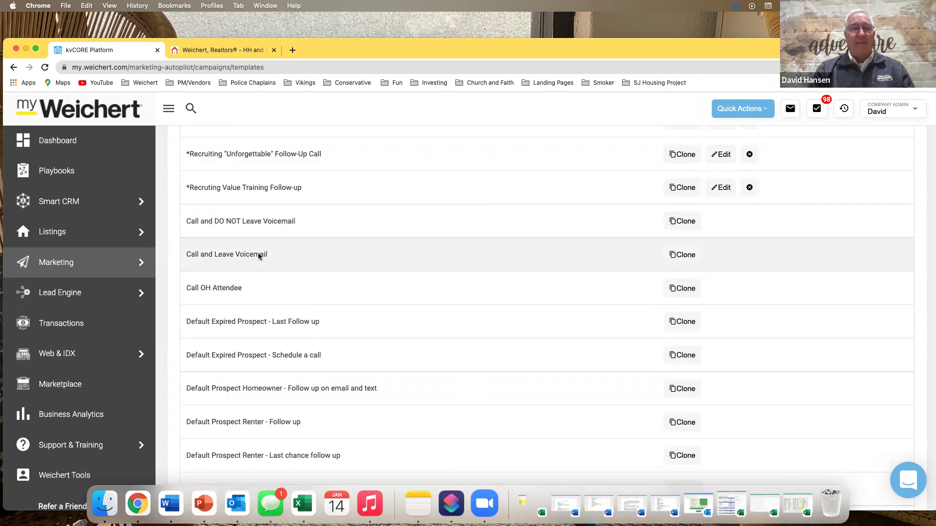
{"action": "scroll", "coordinate": [259, 256], "scroll_direction": "down", "scroll_amount": 8}
{"action": "scroll", "coordinate": [261, 260], "scroll_direction": "up", "scroll_amount": 10}
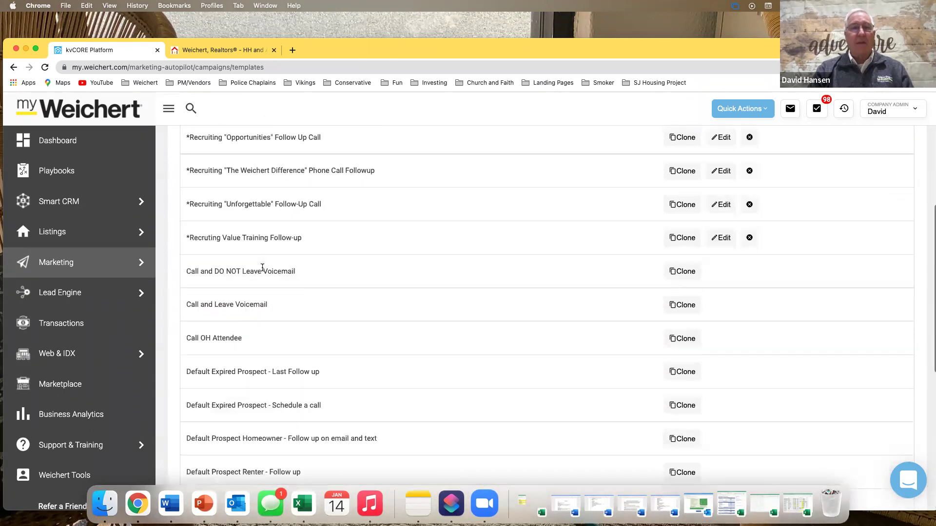
{"action": "scroll", "coordinate": [262, 267], "scroll_direction": "up", "scroll_amount": 5}
Look through the Task and Webhook templates, ending back on the Email templates.
{"action": "left_click", "coordinate": [323, 269]}
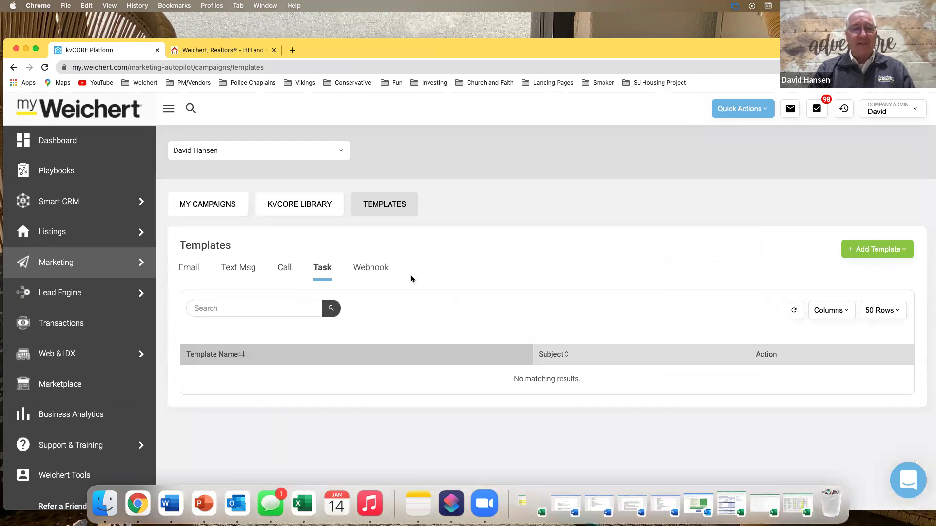
{"action": "scroll", "coordinate": [487, 271], "scroll_direction": "down", "scroll_amount": 3}
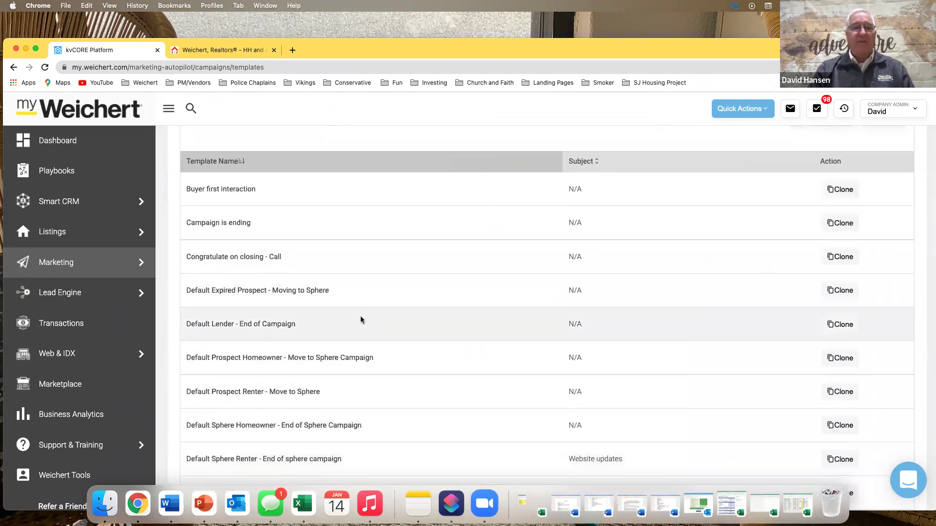
{"action": "scroll", "coordinate": [361, 319], "scroll_direction": "down", "scroll_amount": 5}
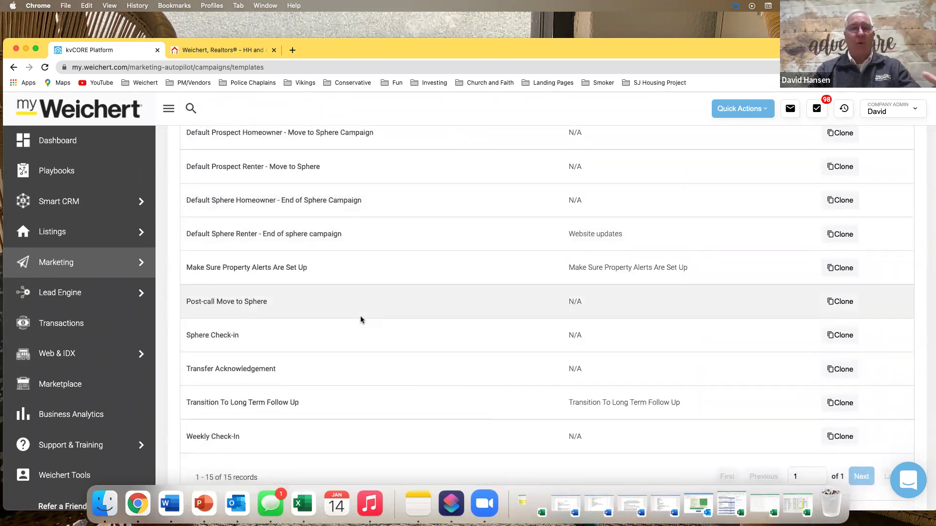
{"action": "scroll", "coordinate": [361, 320], "scroll_direction": "up", "scroll_amount": 9}
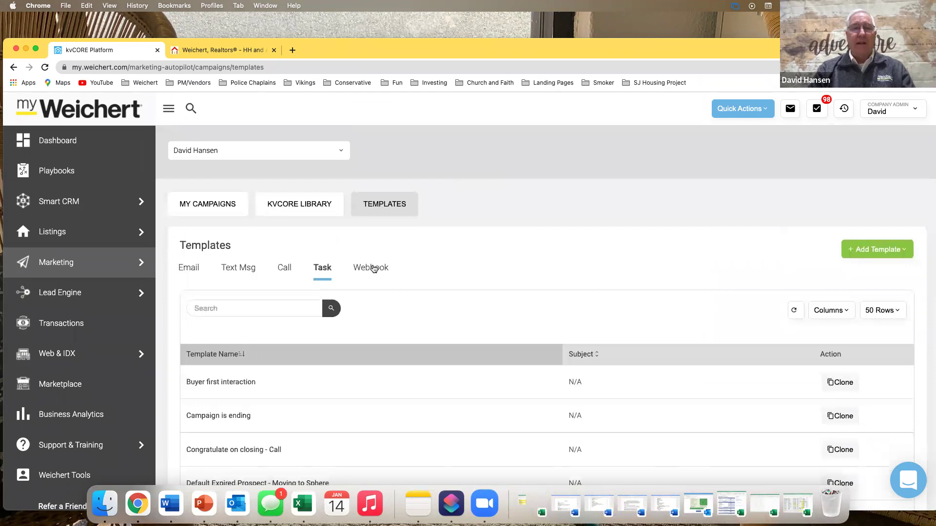
{"action": "left_click", "coordinate": [374, 269]}
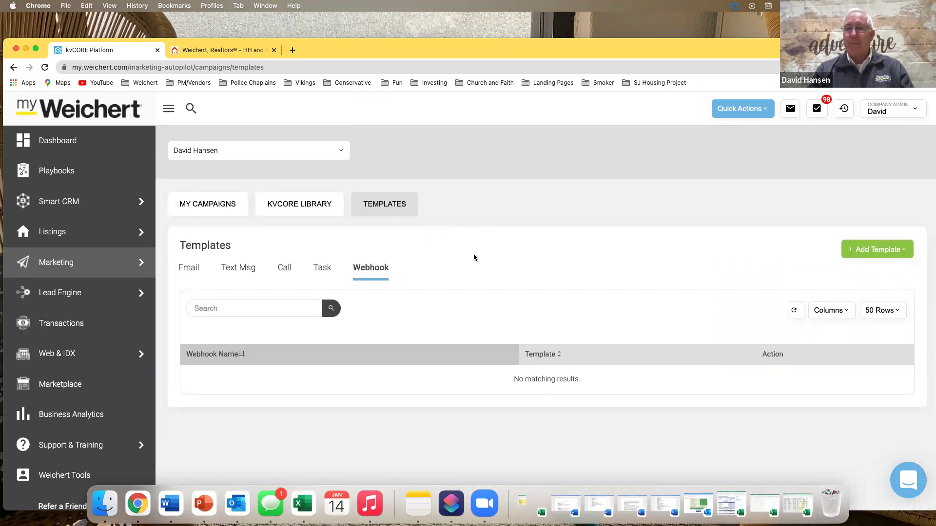
{"action": "left_click", "coordinate": [188, 276]}
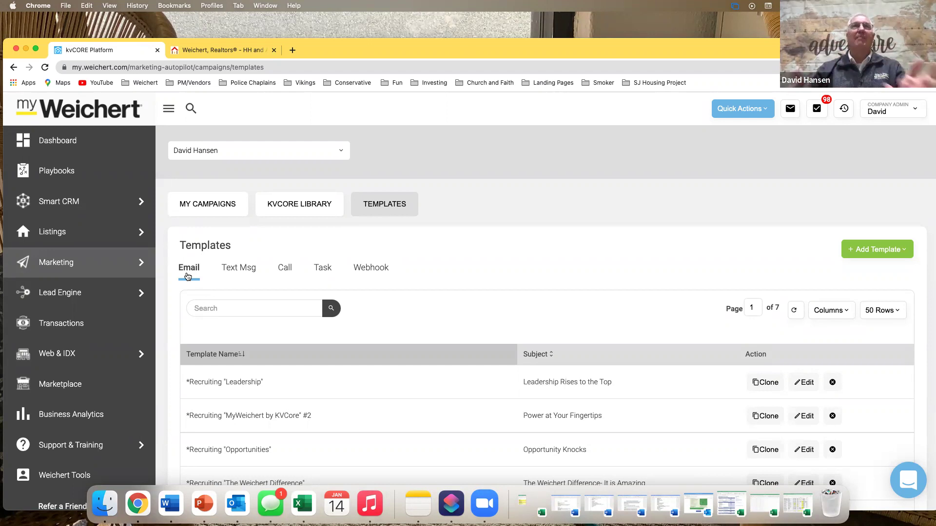
Browse the kvCORE Library campaigns and open the Default New Lead - Buyer campaign.
{"action": "left_click", "coordinate": [301, 205]}
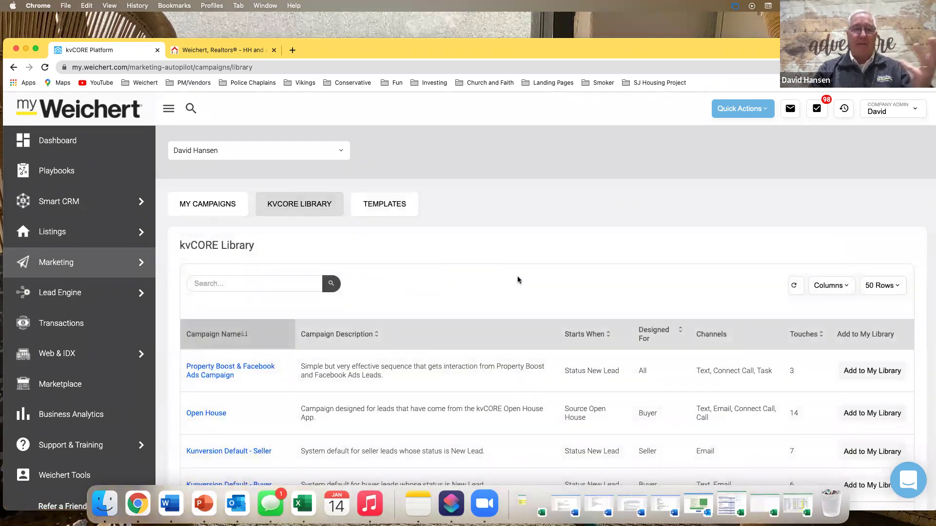
{"action": "scroll", "coordinate": [517, 276], "scroll_direction": "down", "scroll_amount": 5}
{"action": "scroll", "coordinate": [517, 280], "scroll_direction": "down", "scroll_amount": 8}
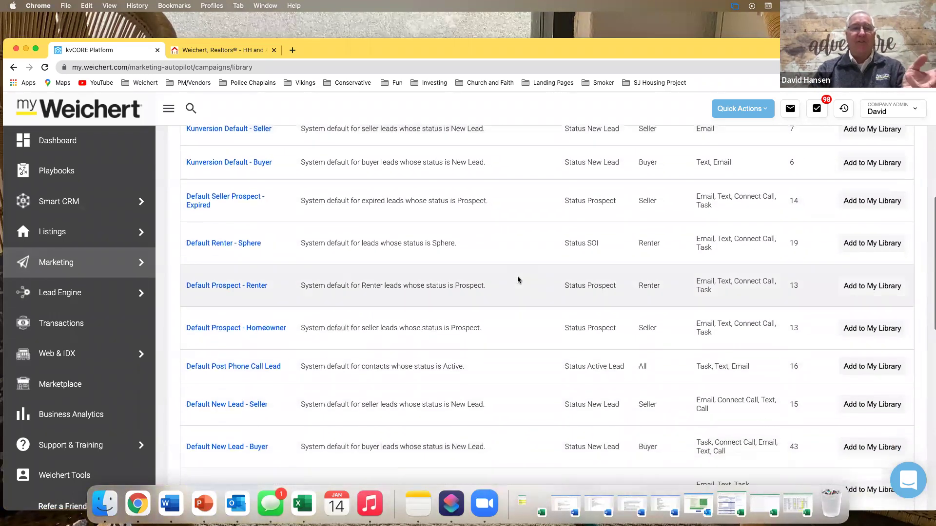
{"action": "scroll", "coordinate": [517, 280], "scroll_direction": "down", "scroll_amount": 3}
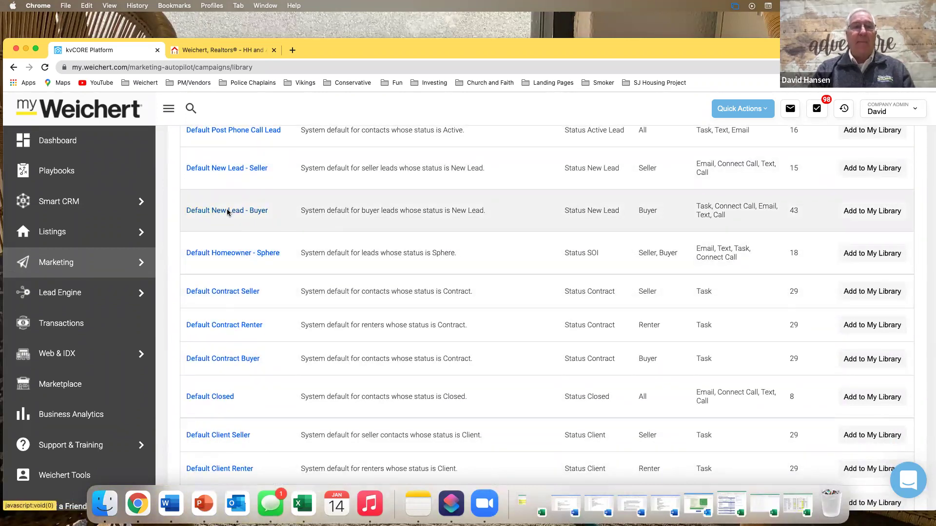
{"action": "left_click", "coordinate": [227, 212]}
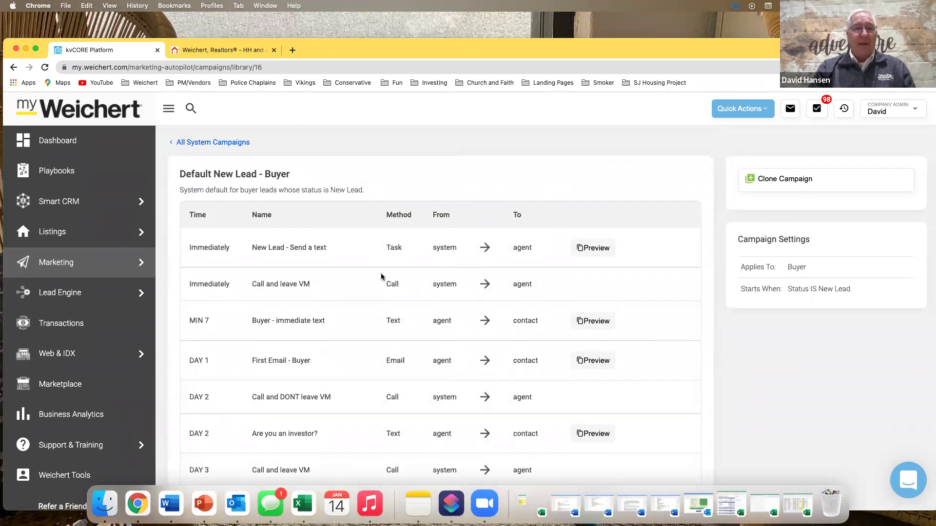
Review the Default New Lead - Buyer campaign's scheduled actions through Day 720, and return to the start of its schedule.
{"action": "scroll", "coordinate": [382, 277], "scroll_direction": "down", "scroll_amount": 3}
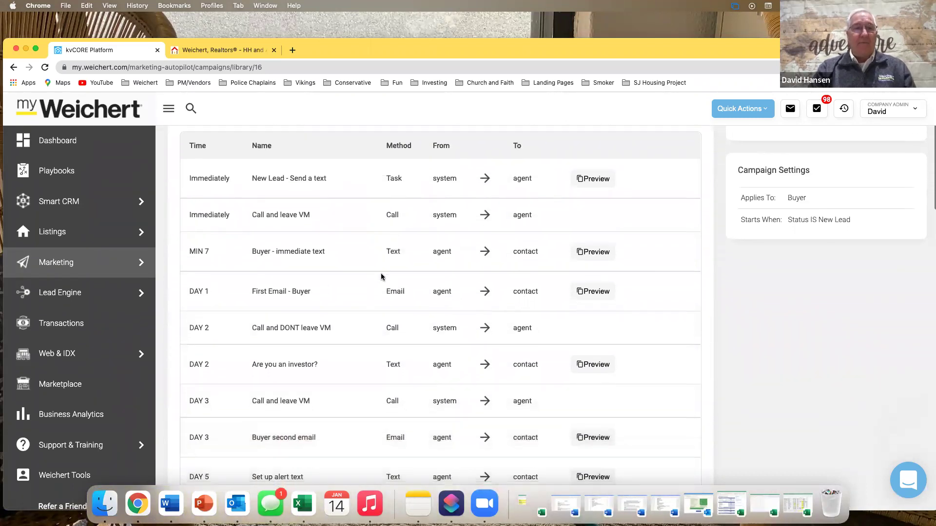
{"action": "scroll", "coordinate": [381, 277], "scroll_direction": "down", "scroll_amount": 9}
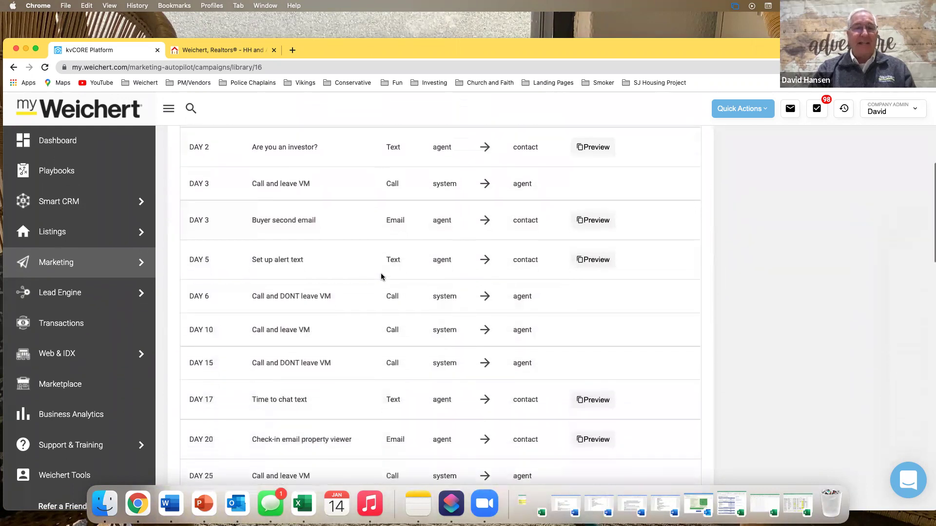
{"action": "scroll", "coordinate": [382, 277], "scroll_direction": "down", "scroll_amount": 9}
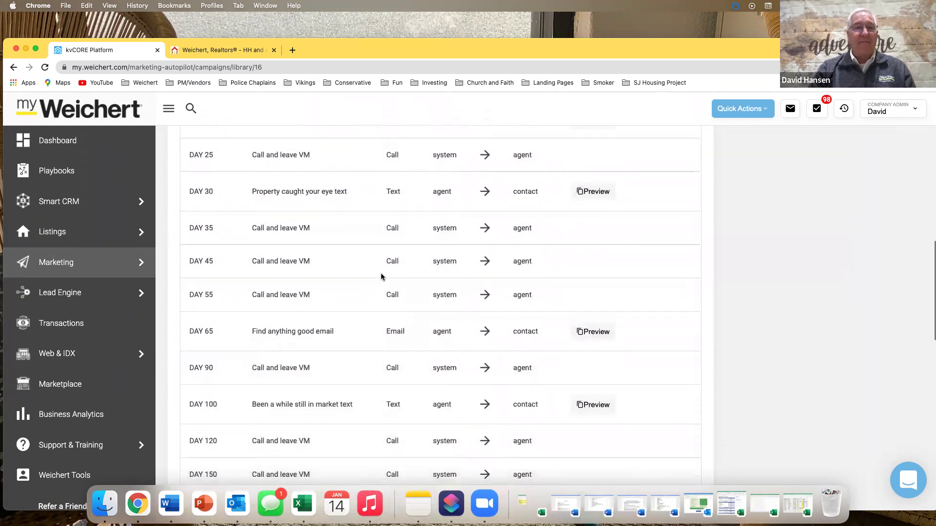
{"action": "scroll", "coordinate": [382, 277], "scroll_direction": "down", "scroll_amount": 9}
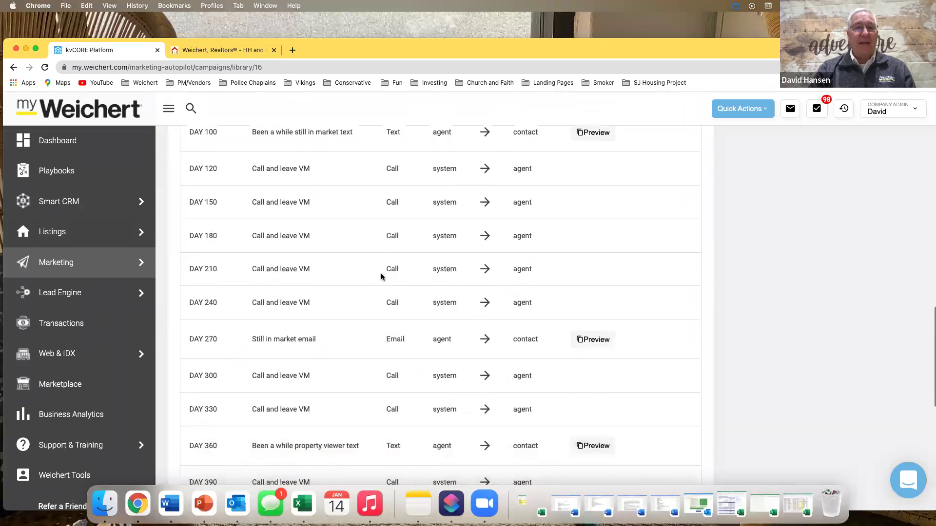
{"action": "scroll", "coordinate": [382, 277], "scroll_direction": "down", "scroll_amount": 9}
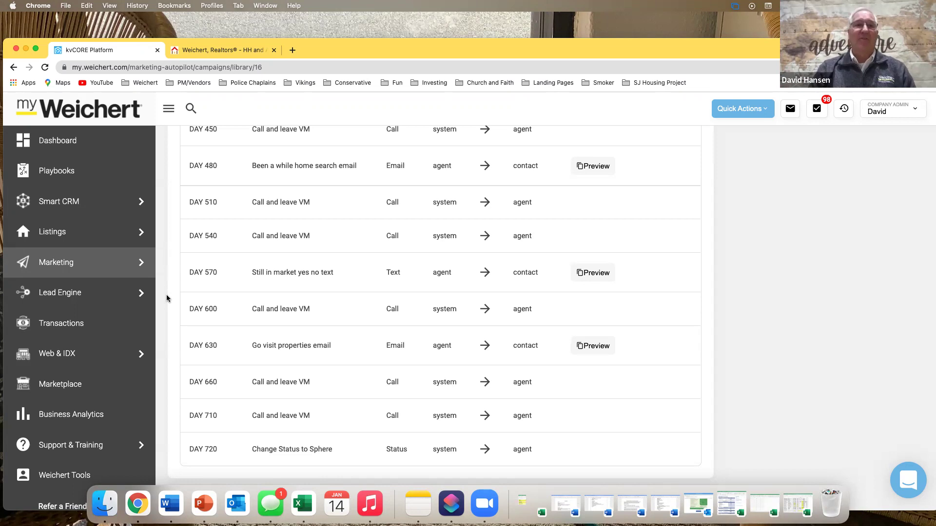
{"action": "scroll", "coordinate": [166, 294], "scroll_direction": "up", "scroll_amount": 20}
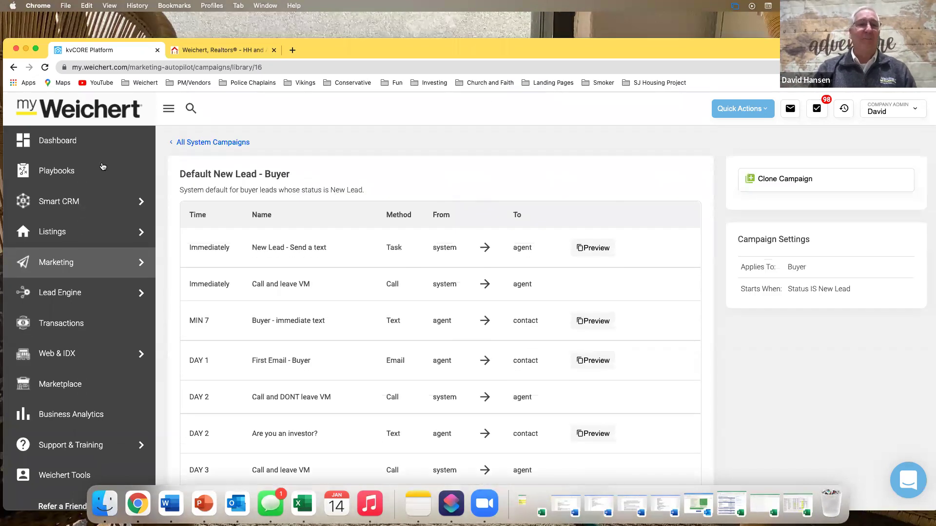